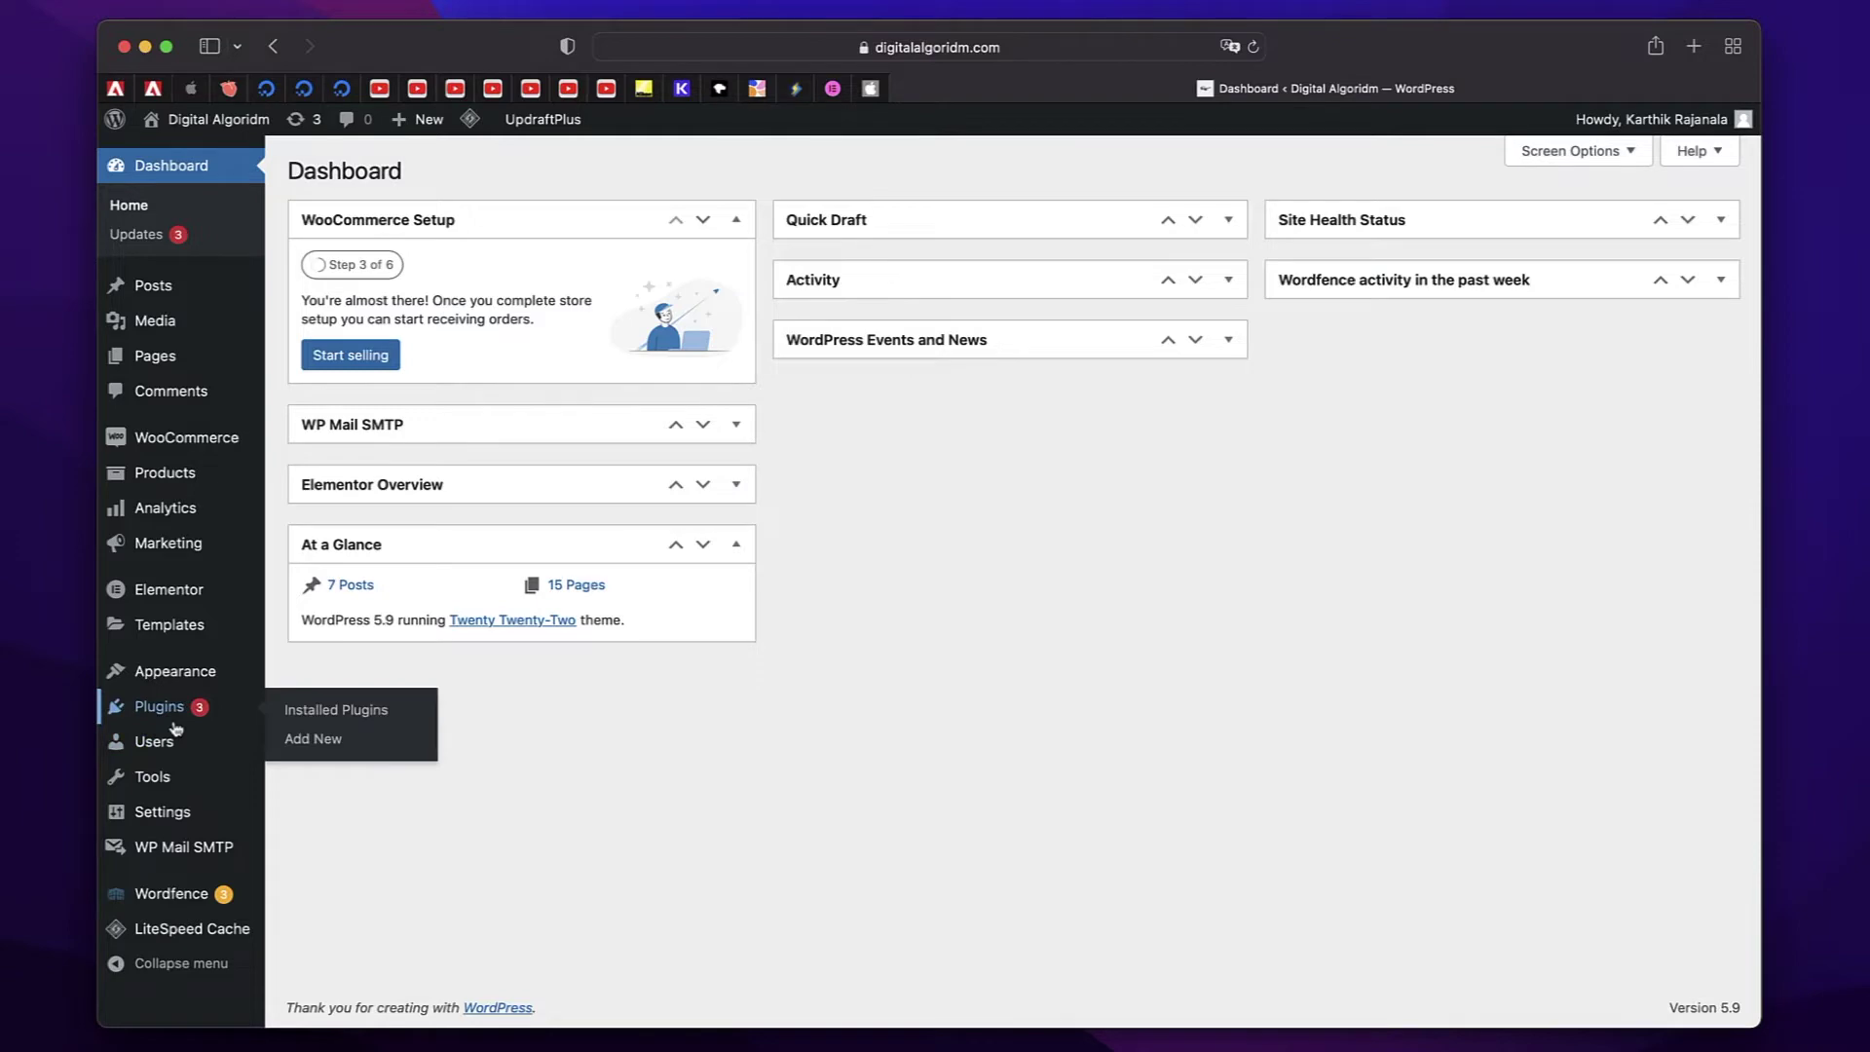
# Search Add New Plugins for 'si' and install Site Kit by Google.
pyautogui.click(175, 725)
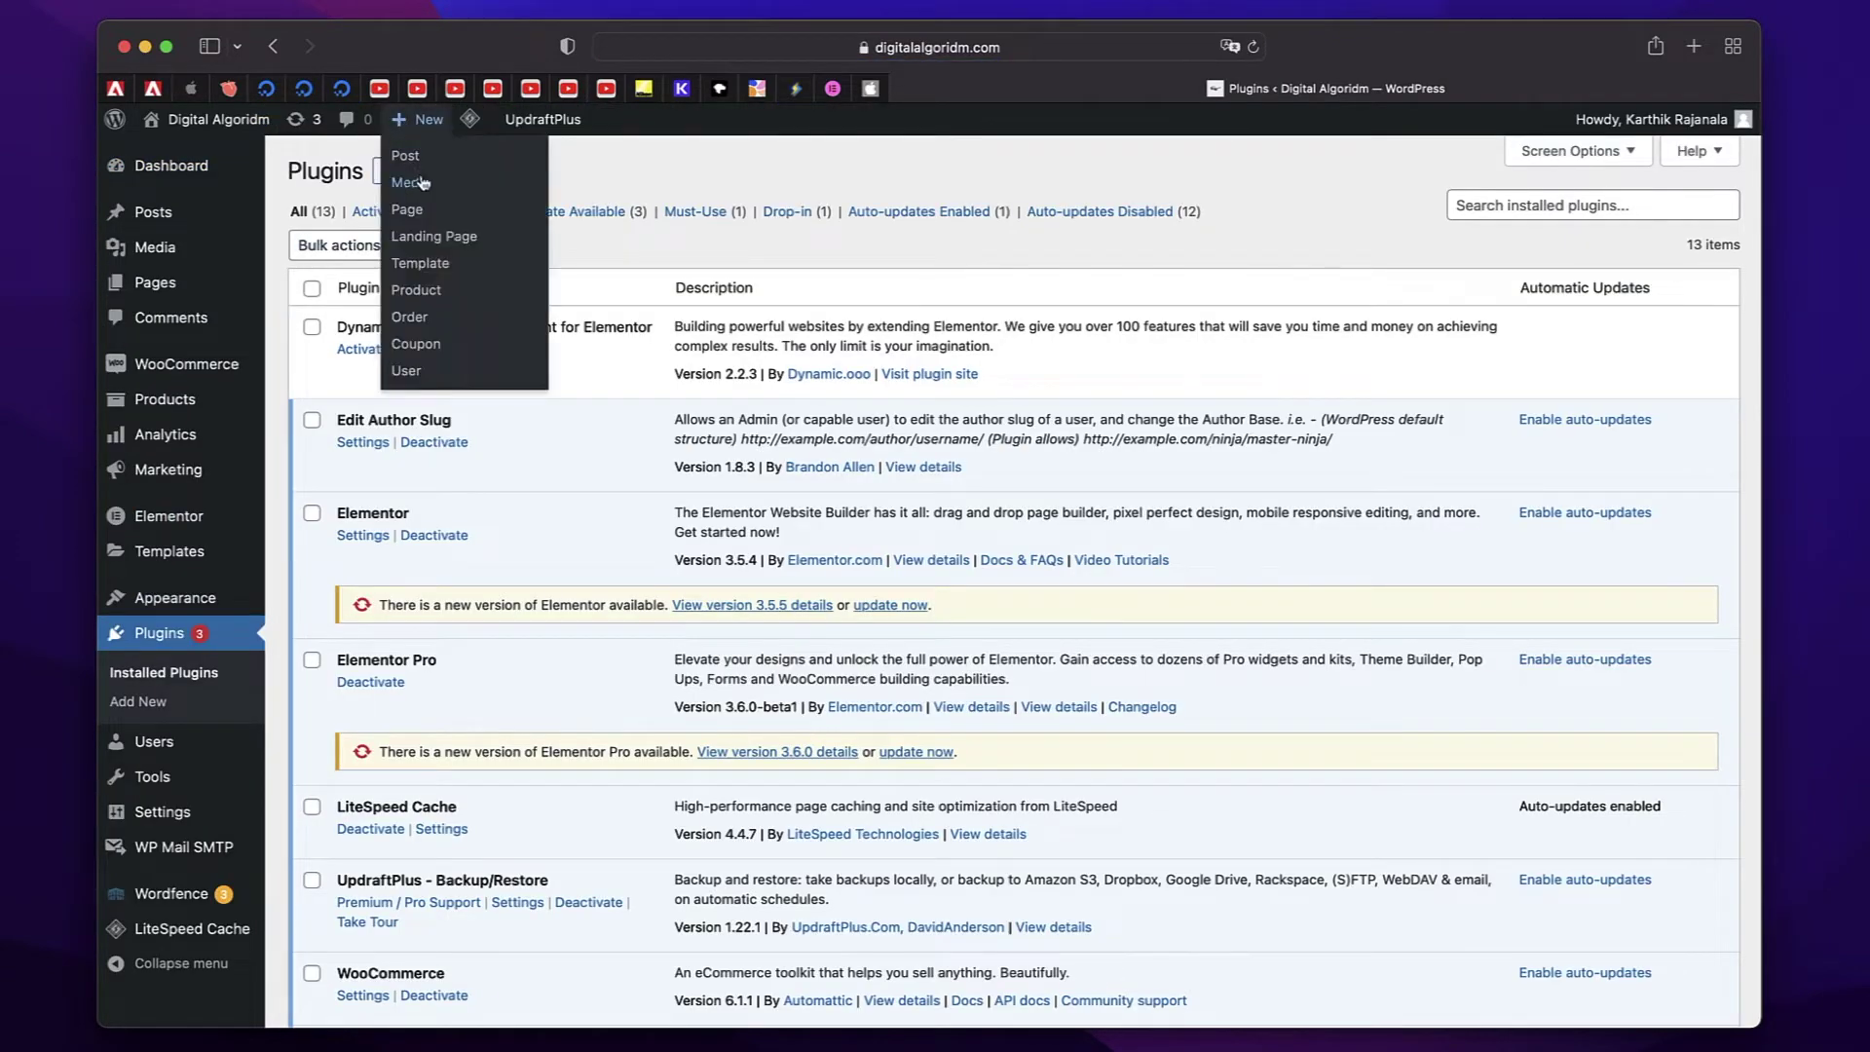
pyautogui.click(441, 173)
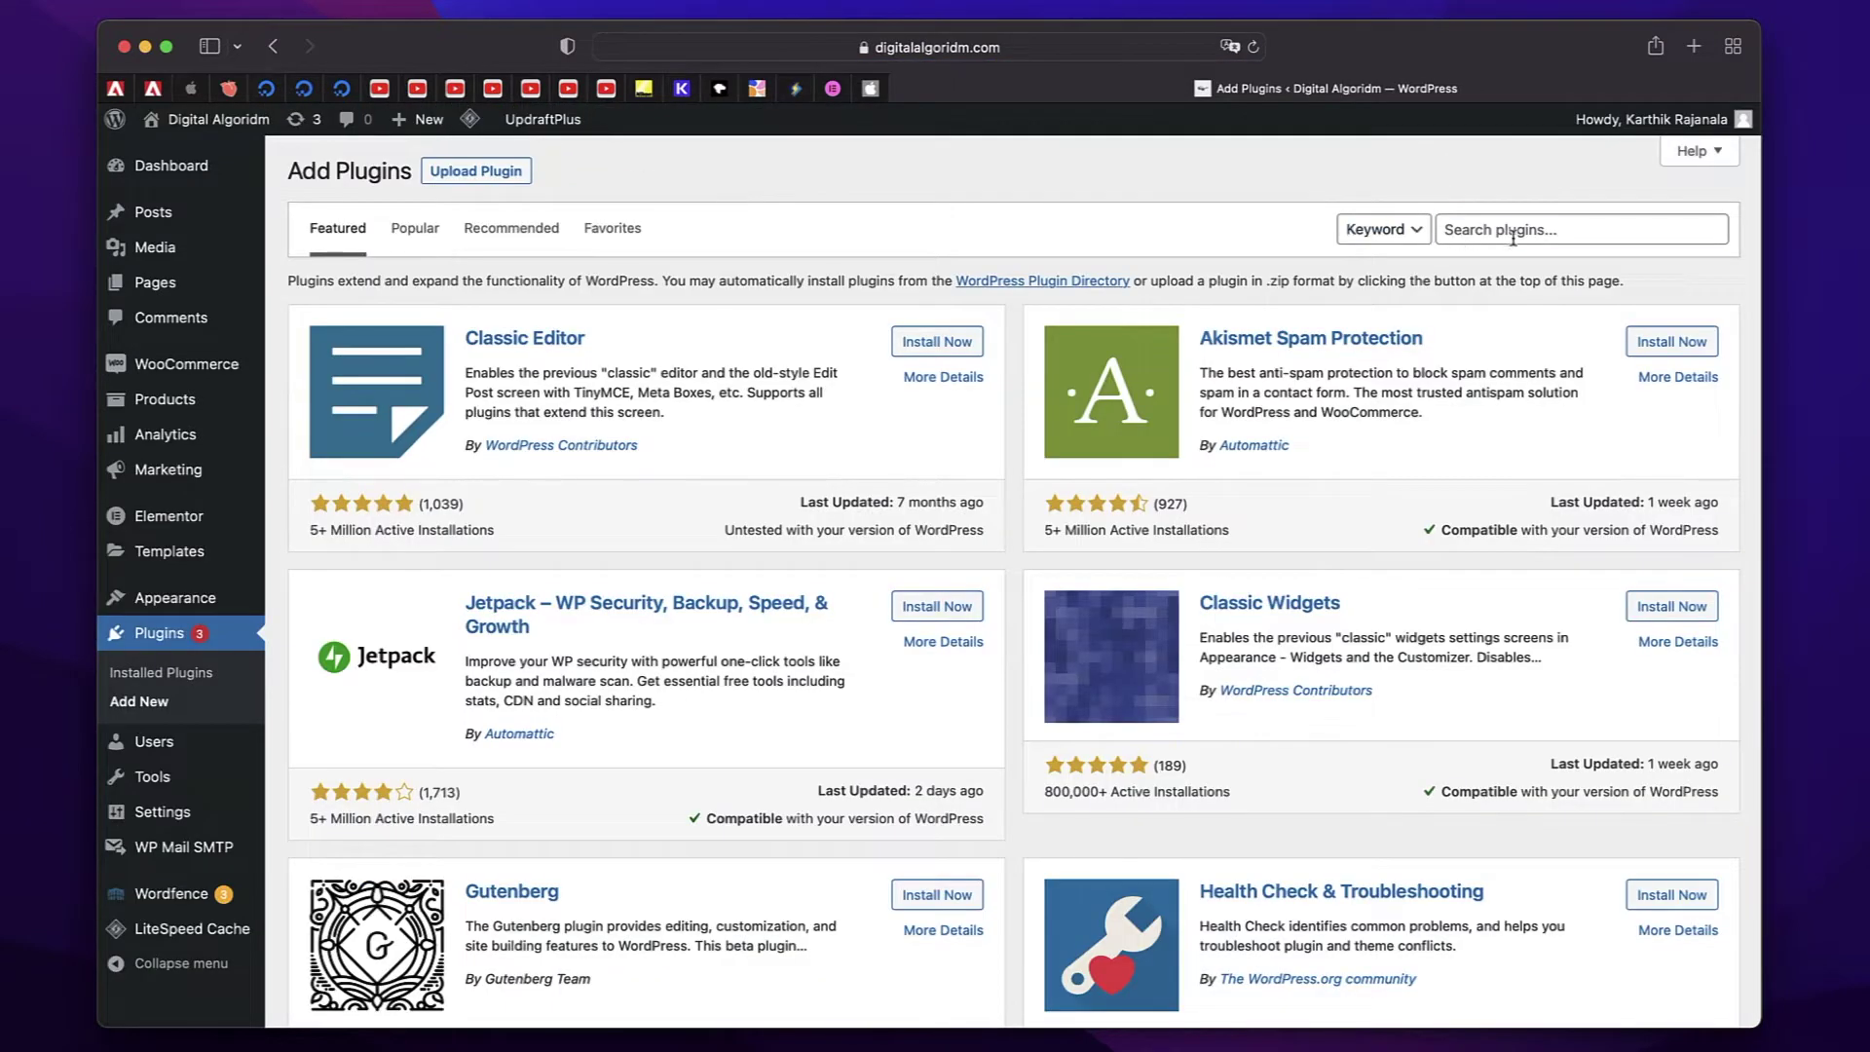
pyautogui.click(1513, 234)
pyautogui.write('site kit')
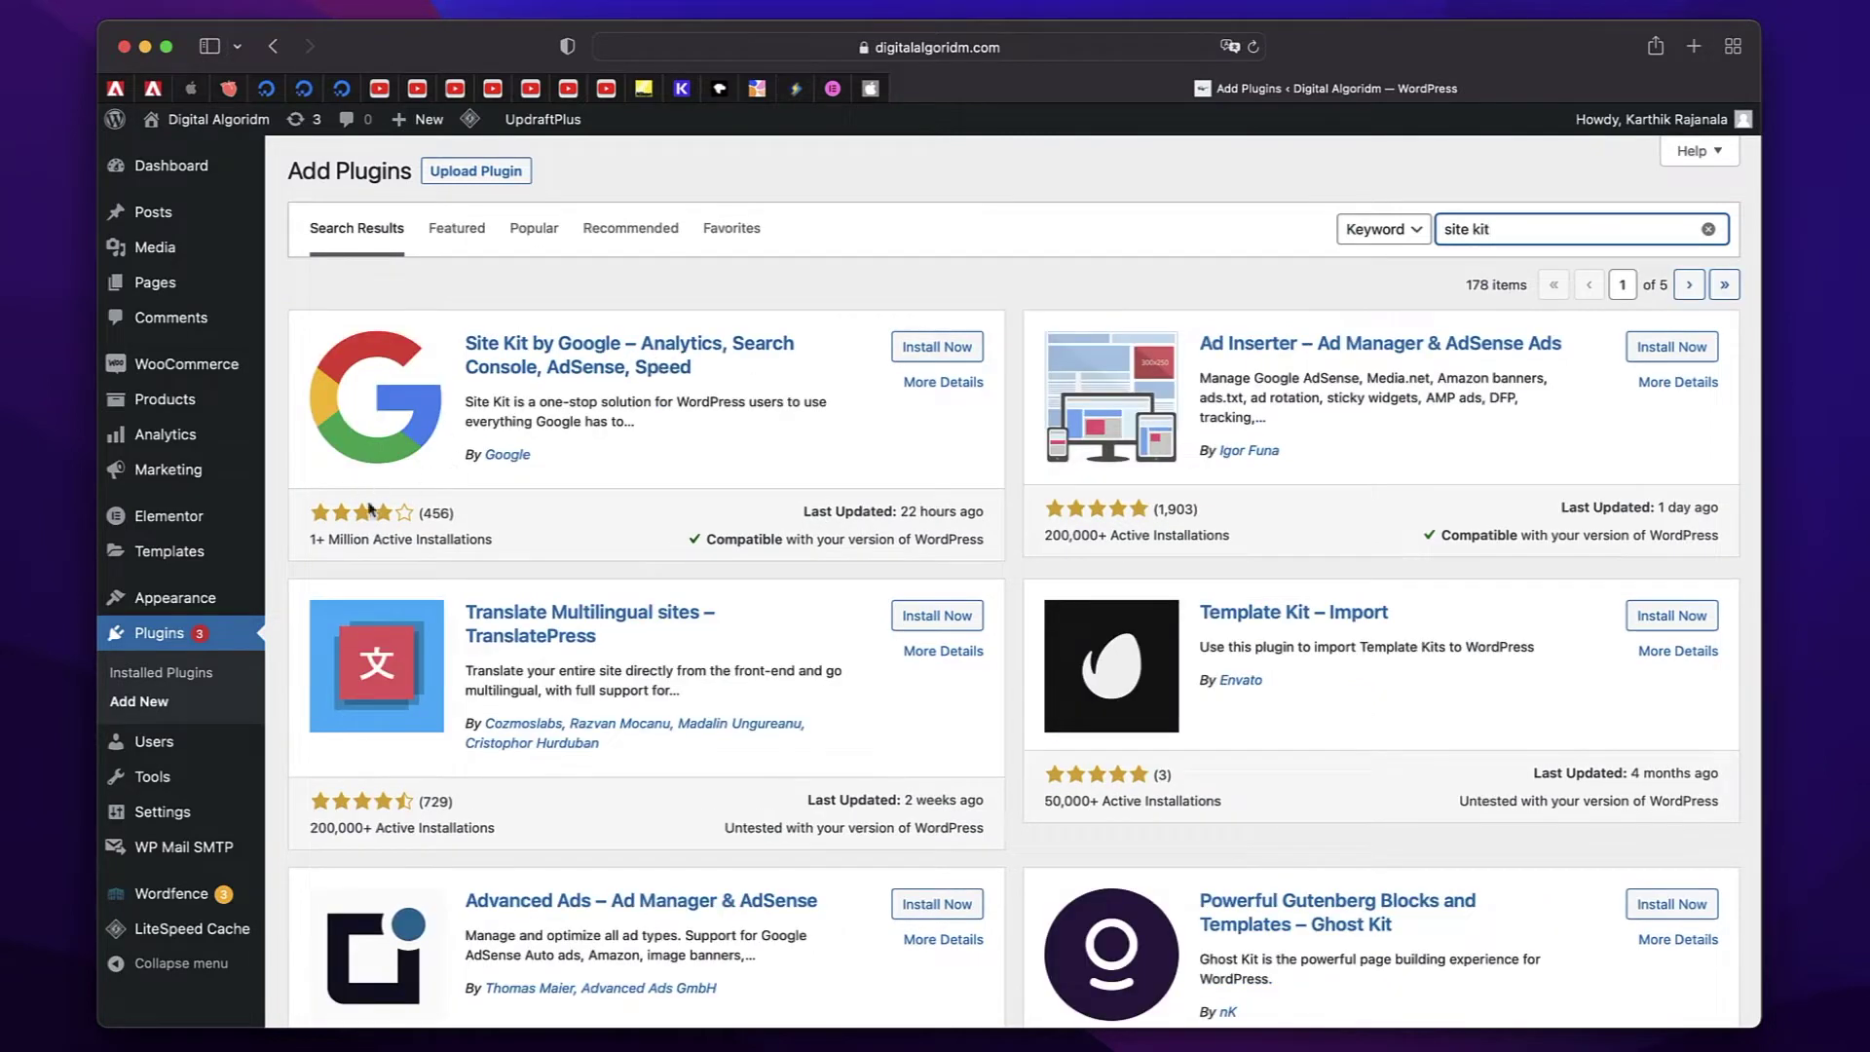
pyautogui.click(947, 349)
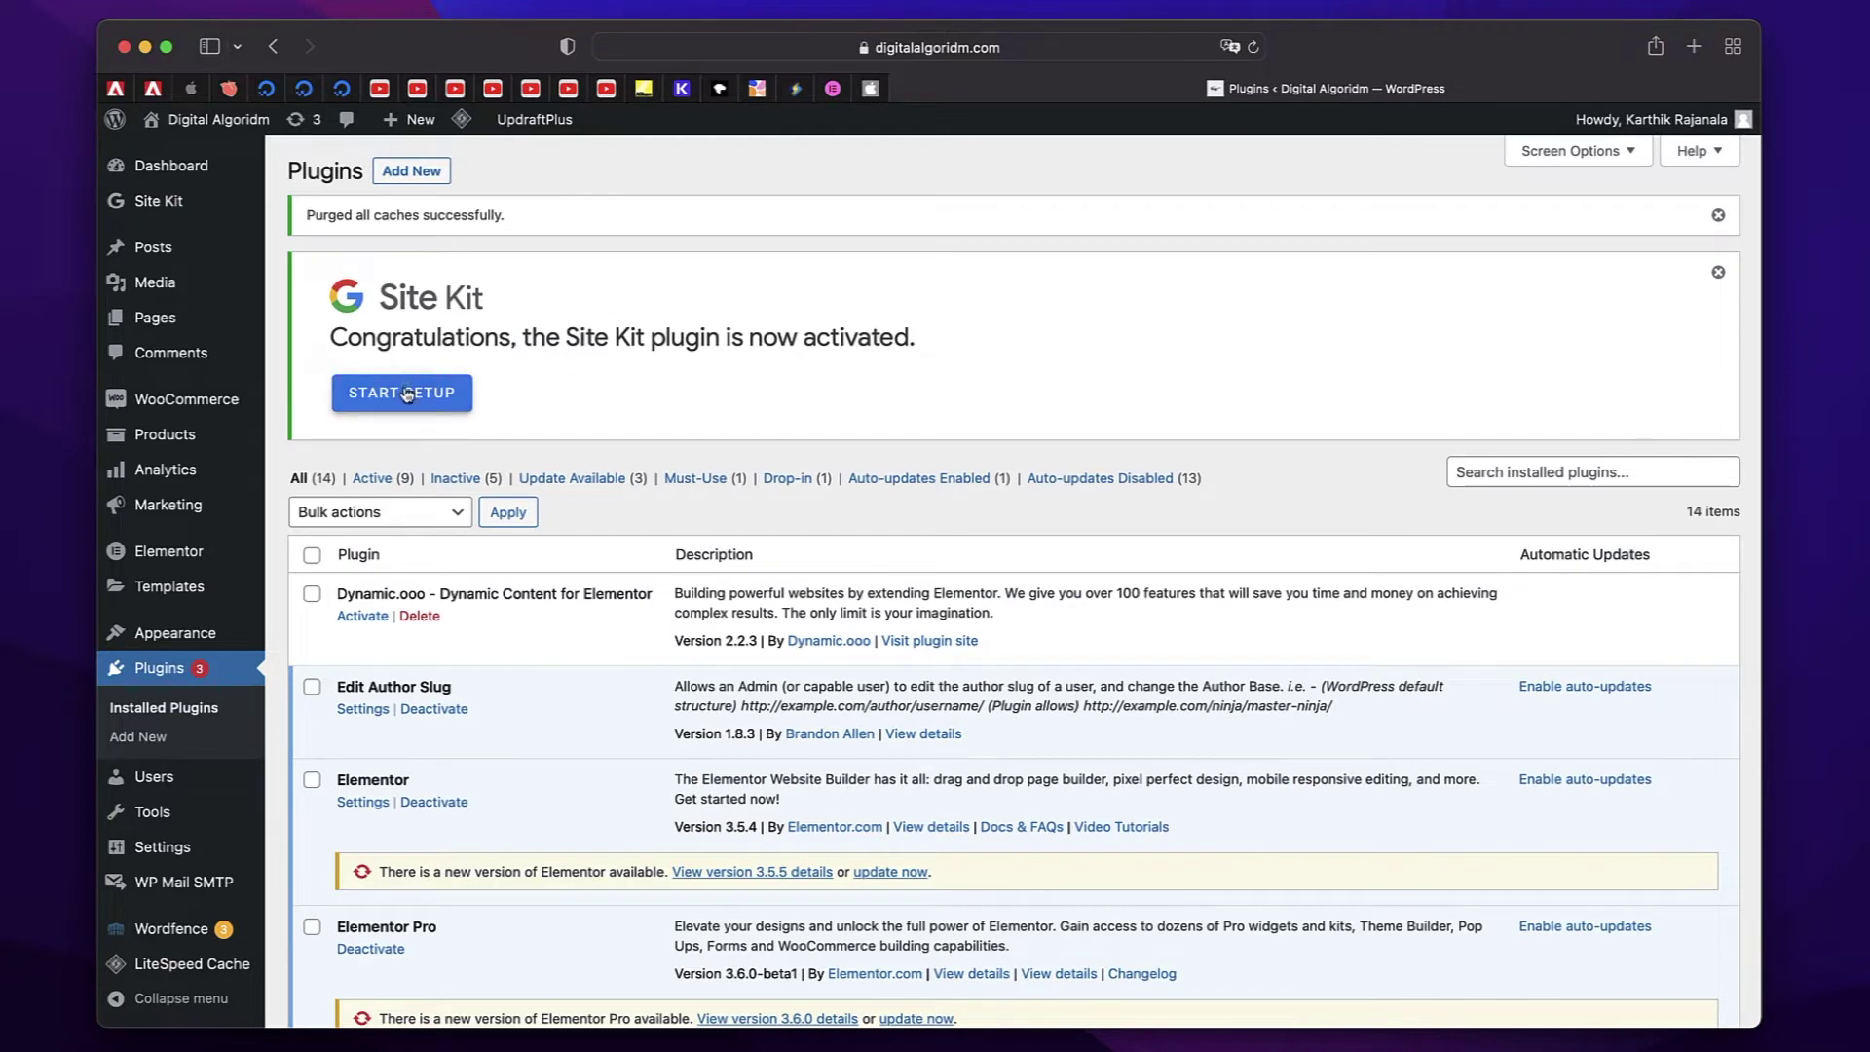
# Start Site Kit setup, opt in to anonymous usage data, and begin Google sign-in.
pyautogui.click(386, 409)
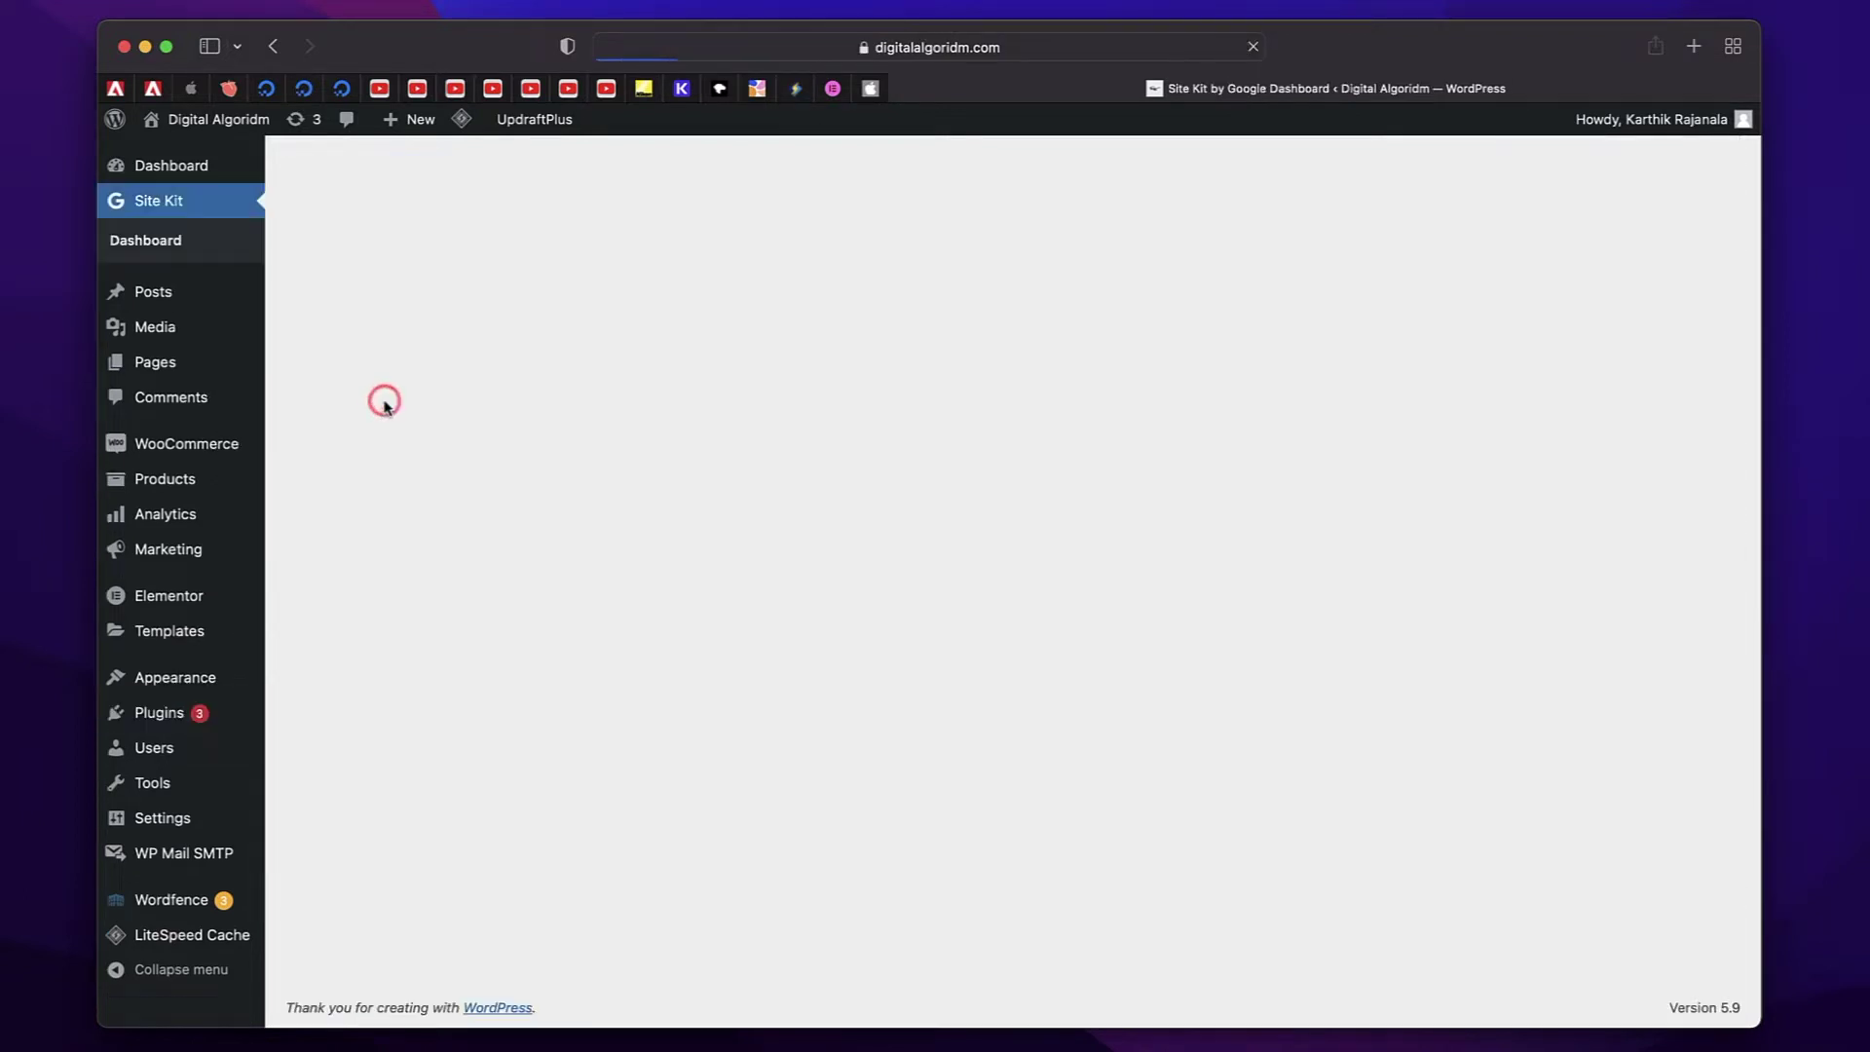
pyautogui.click(357, 453)
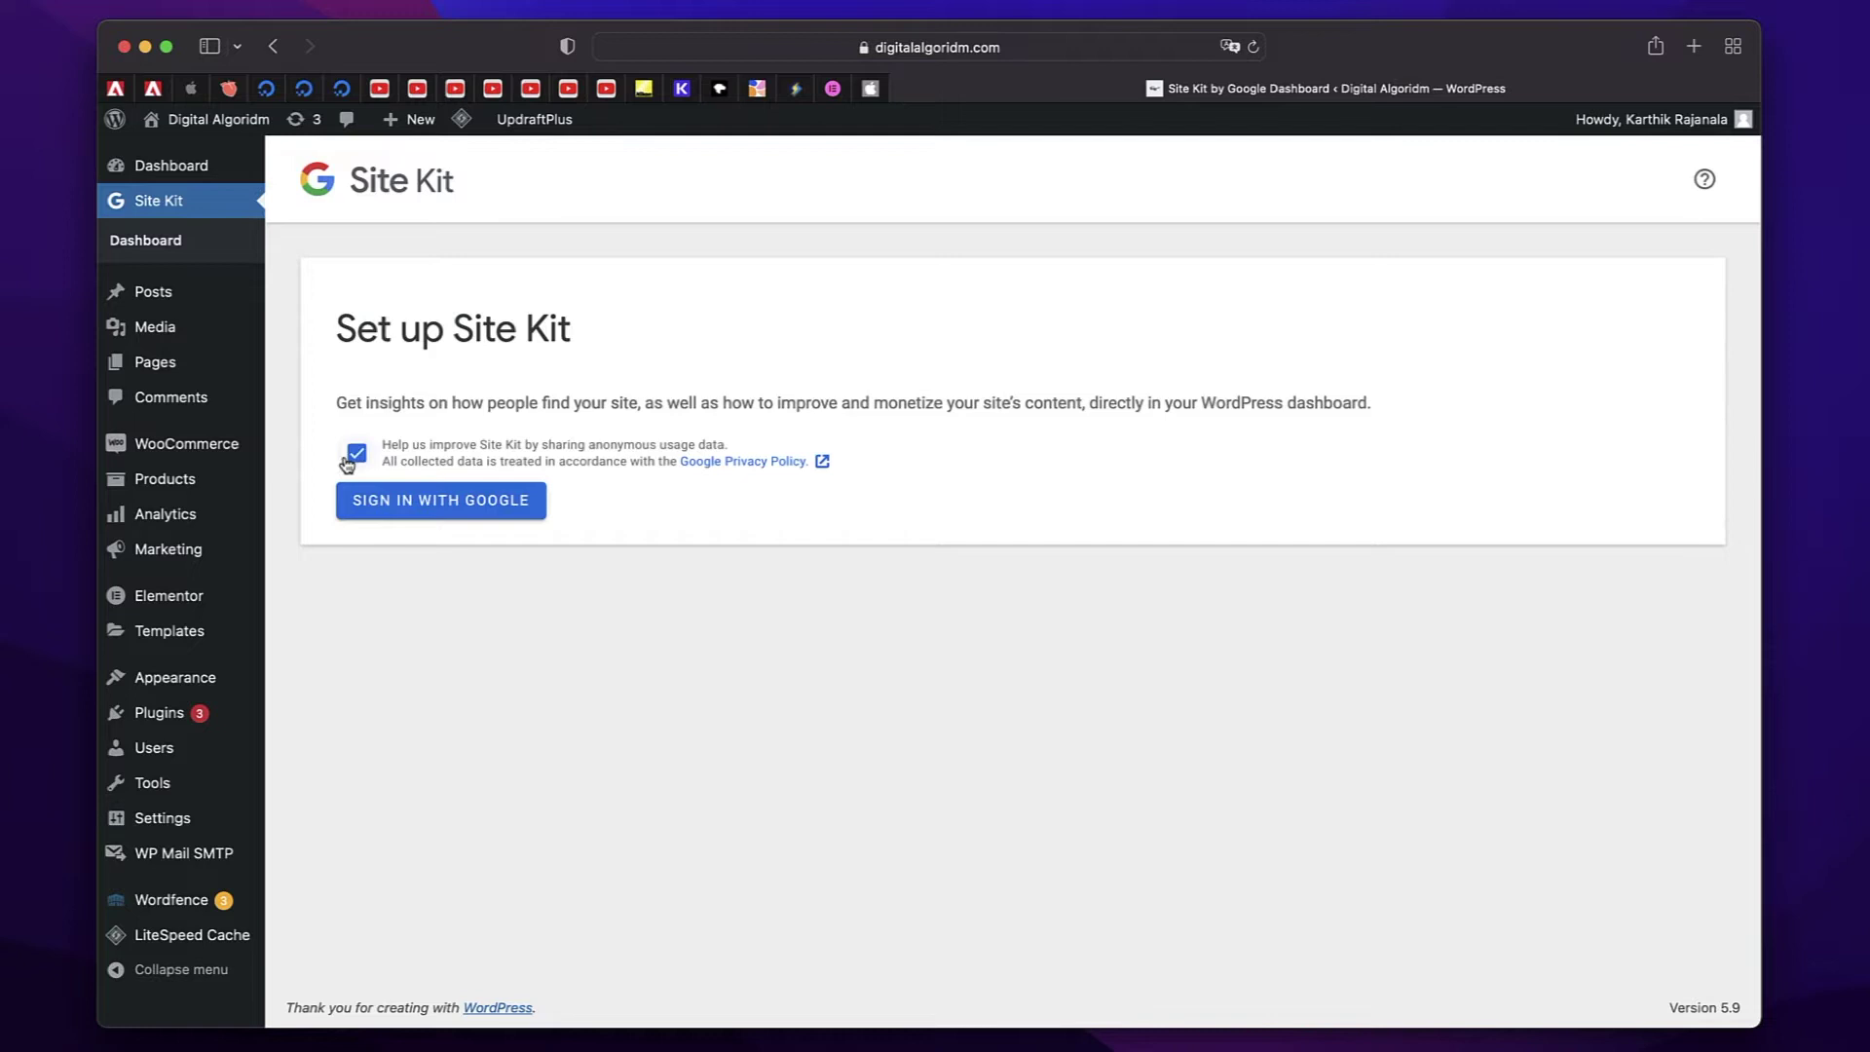
pyautogui.click(437, 500)
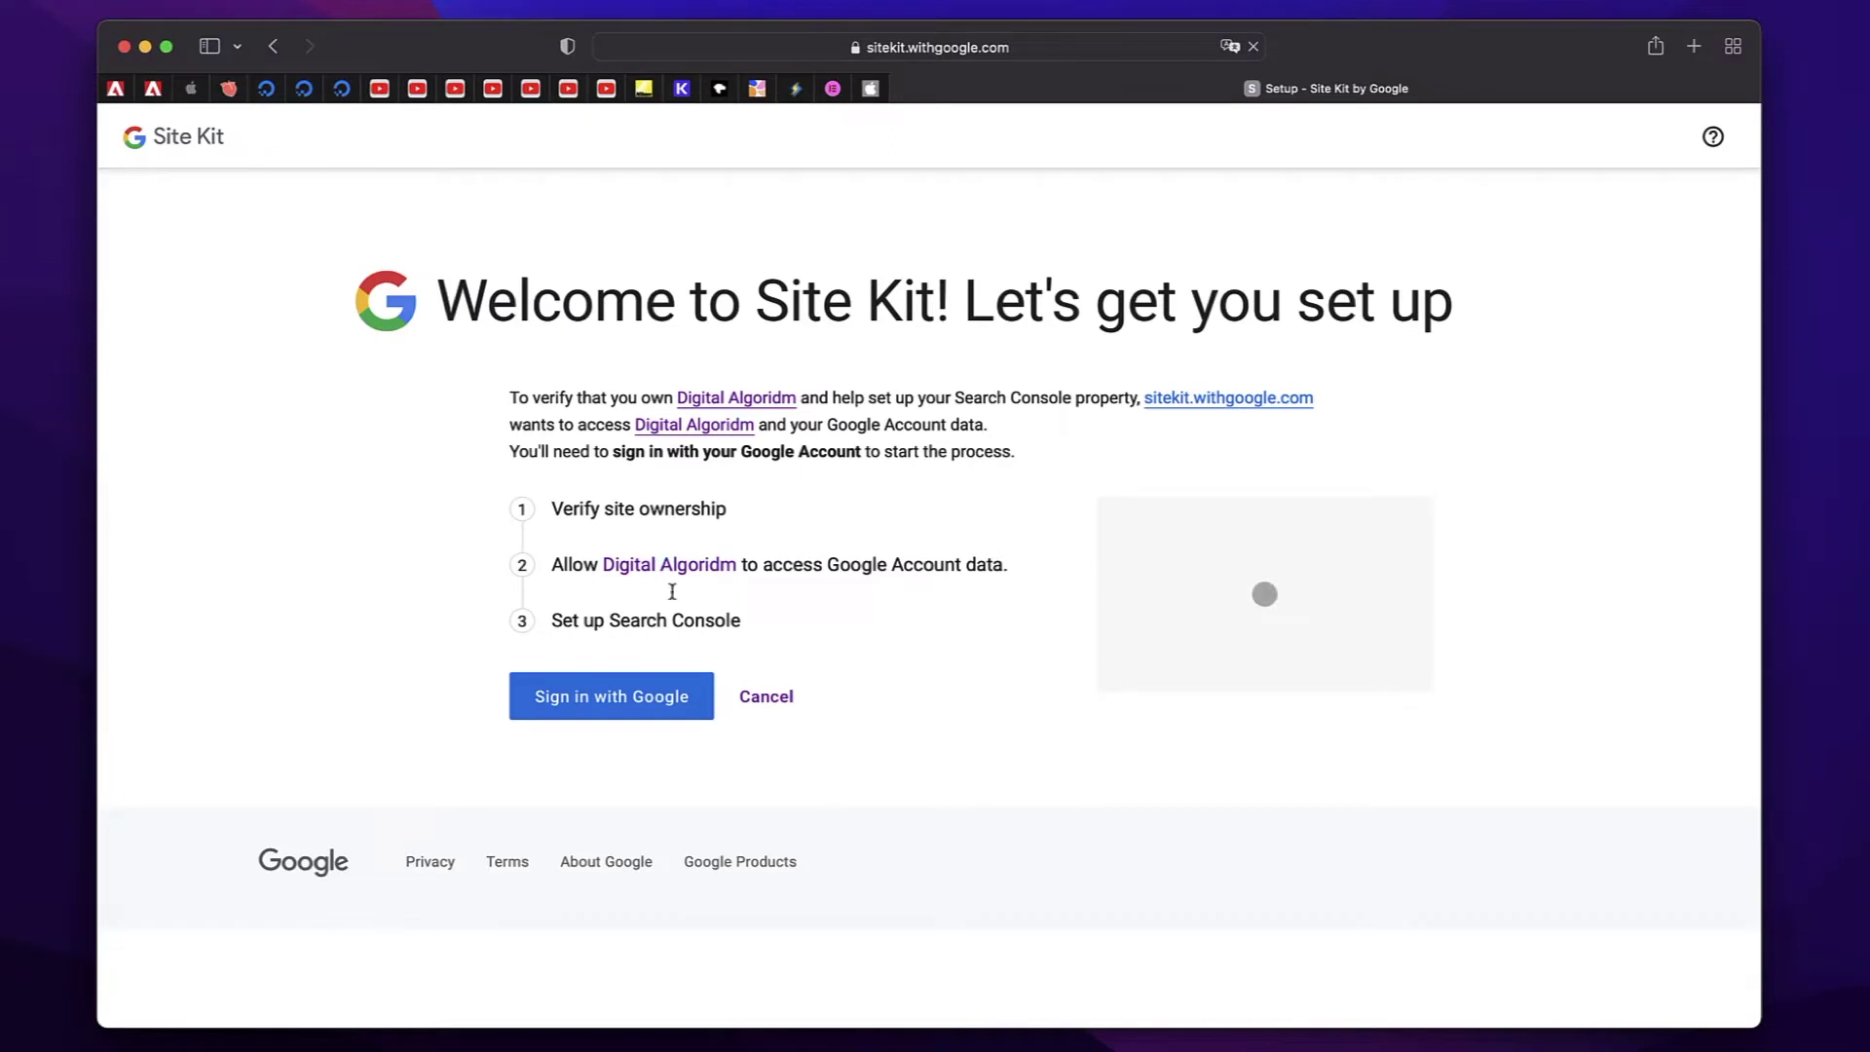
# Sign in with the Google account and grant Site Kit the requested access.
pyautogui.click(622, 698)
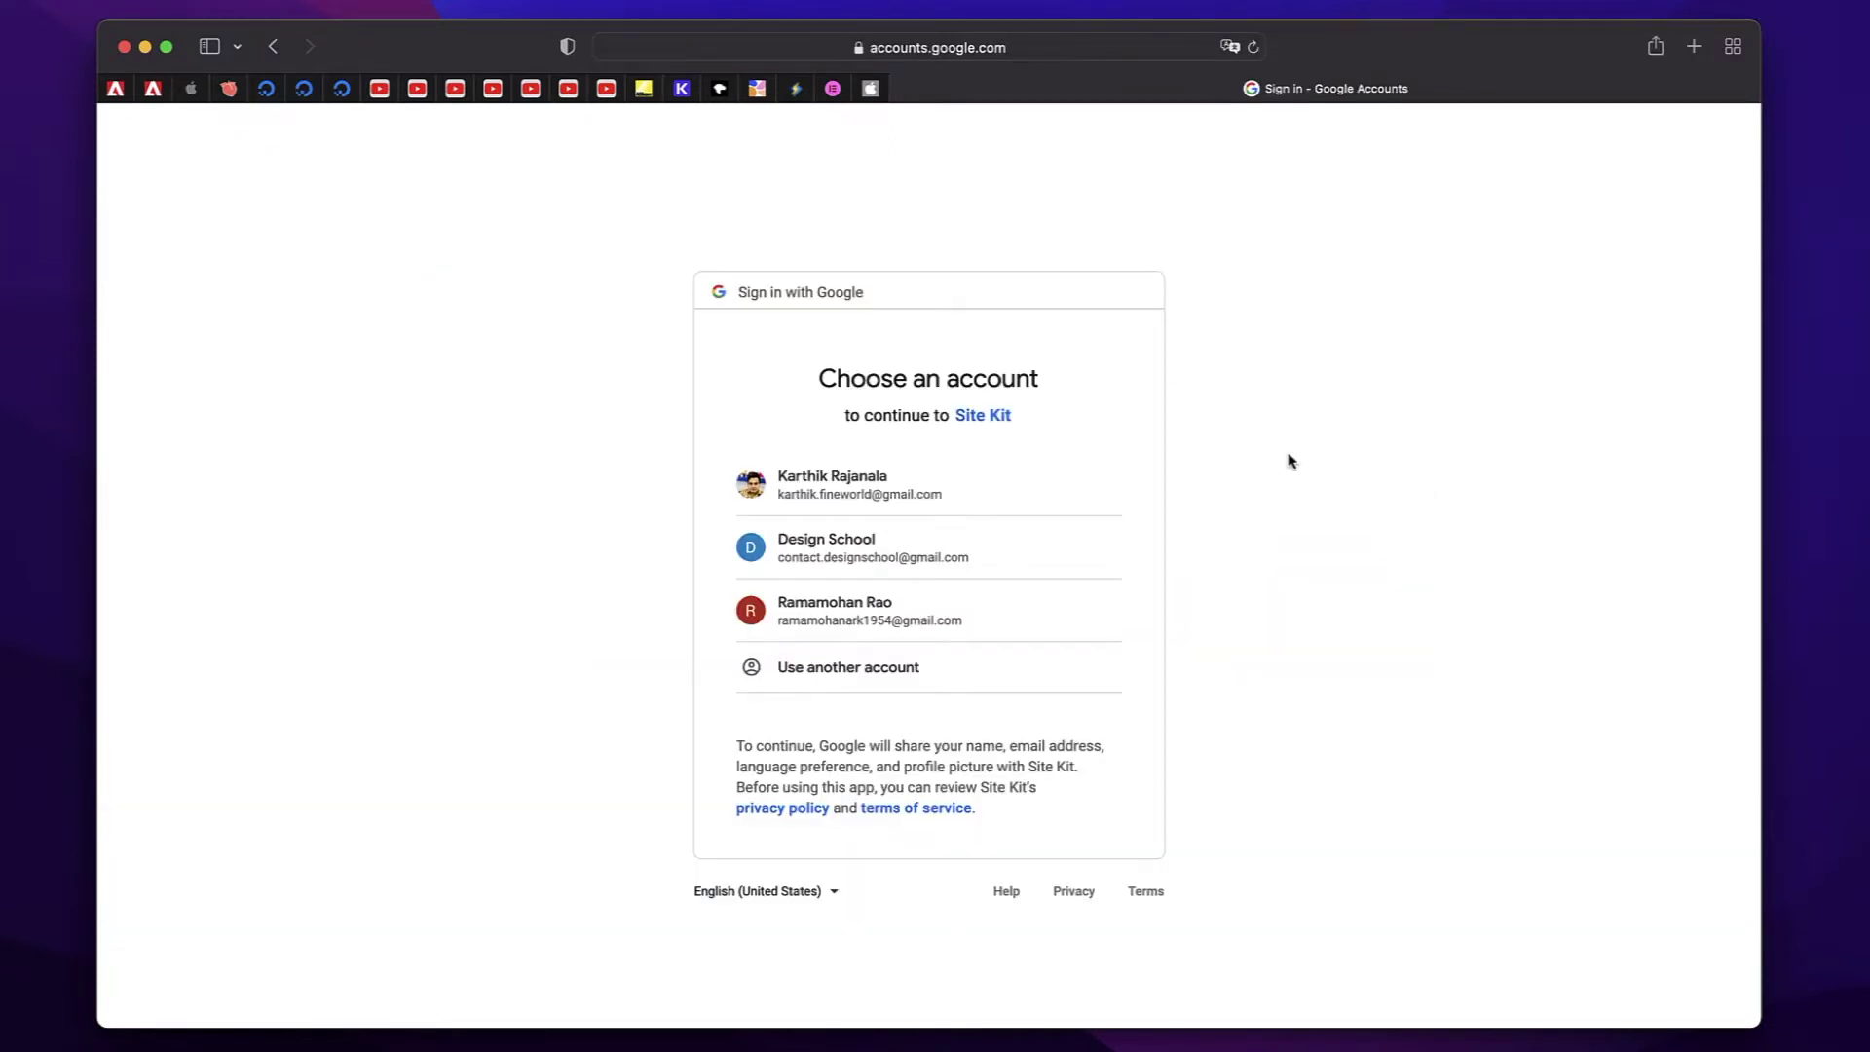
pyautogui.click(917, 617)
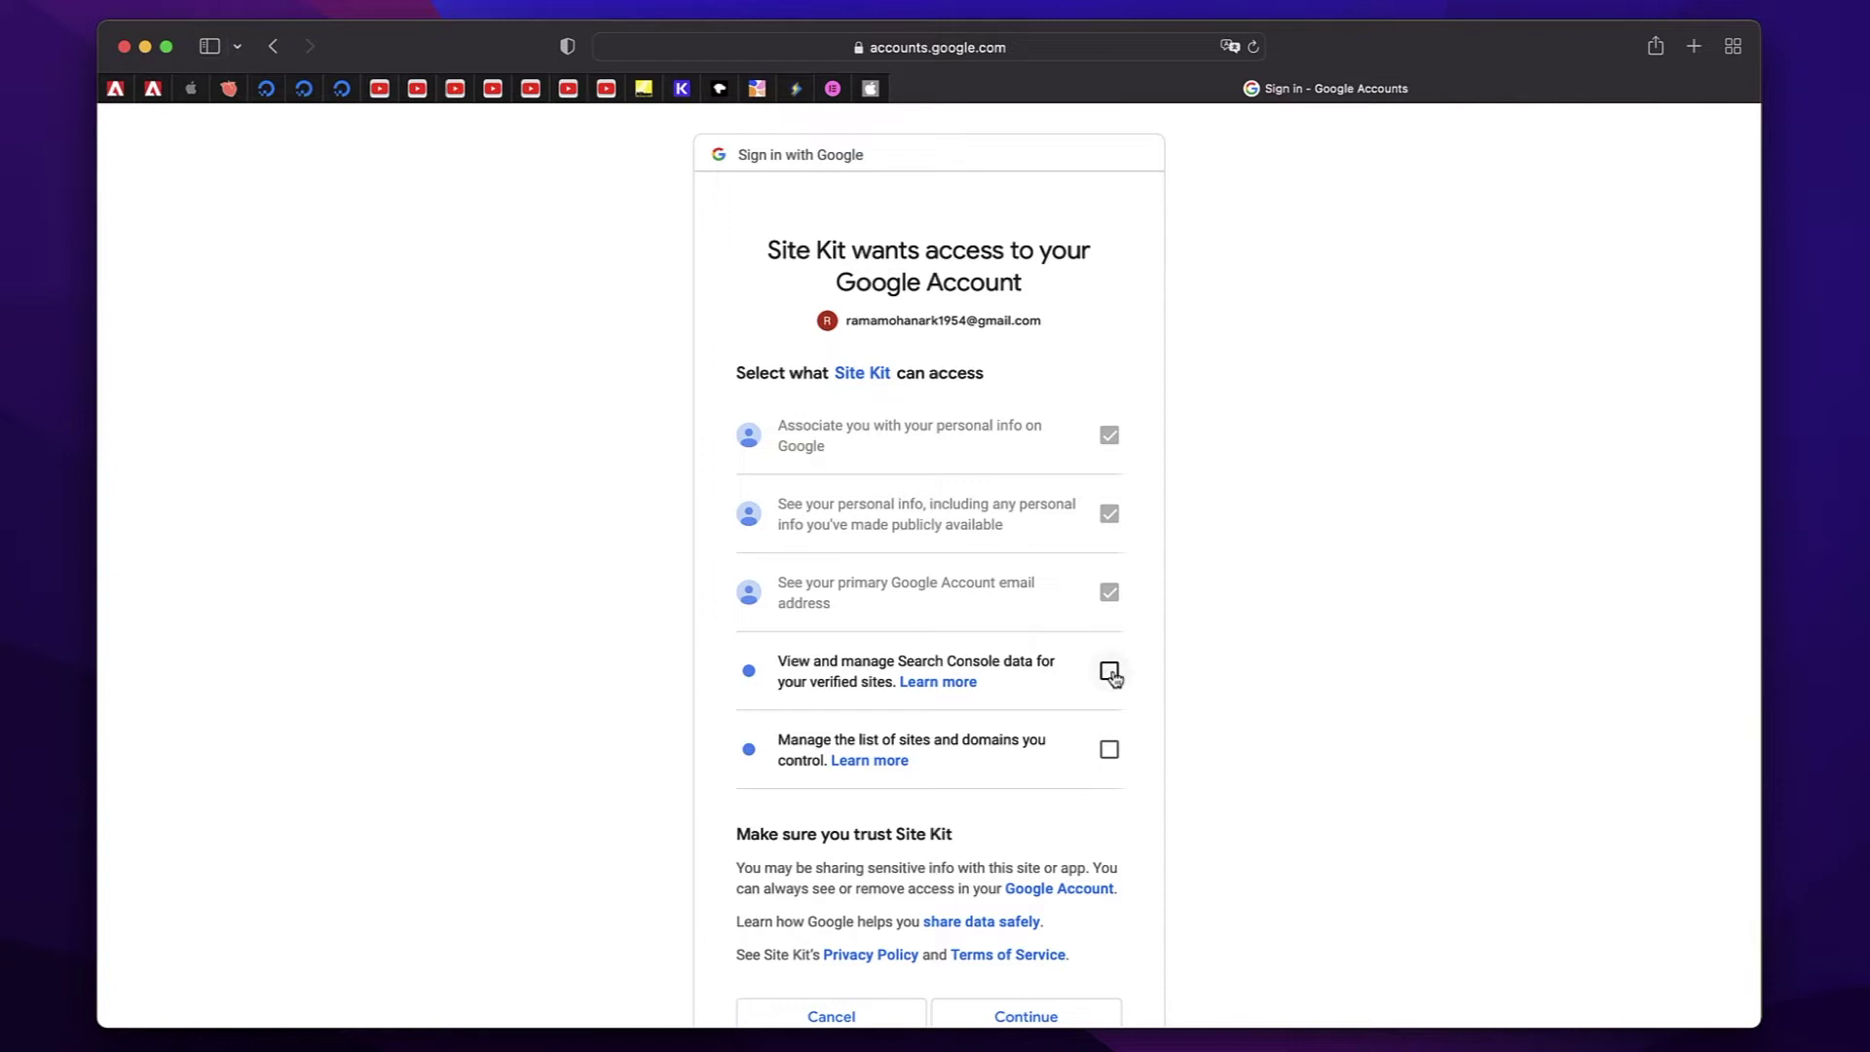
pyautogui.scroll(-3, 1245, 701)
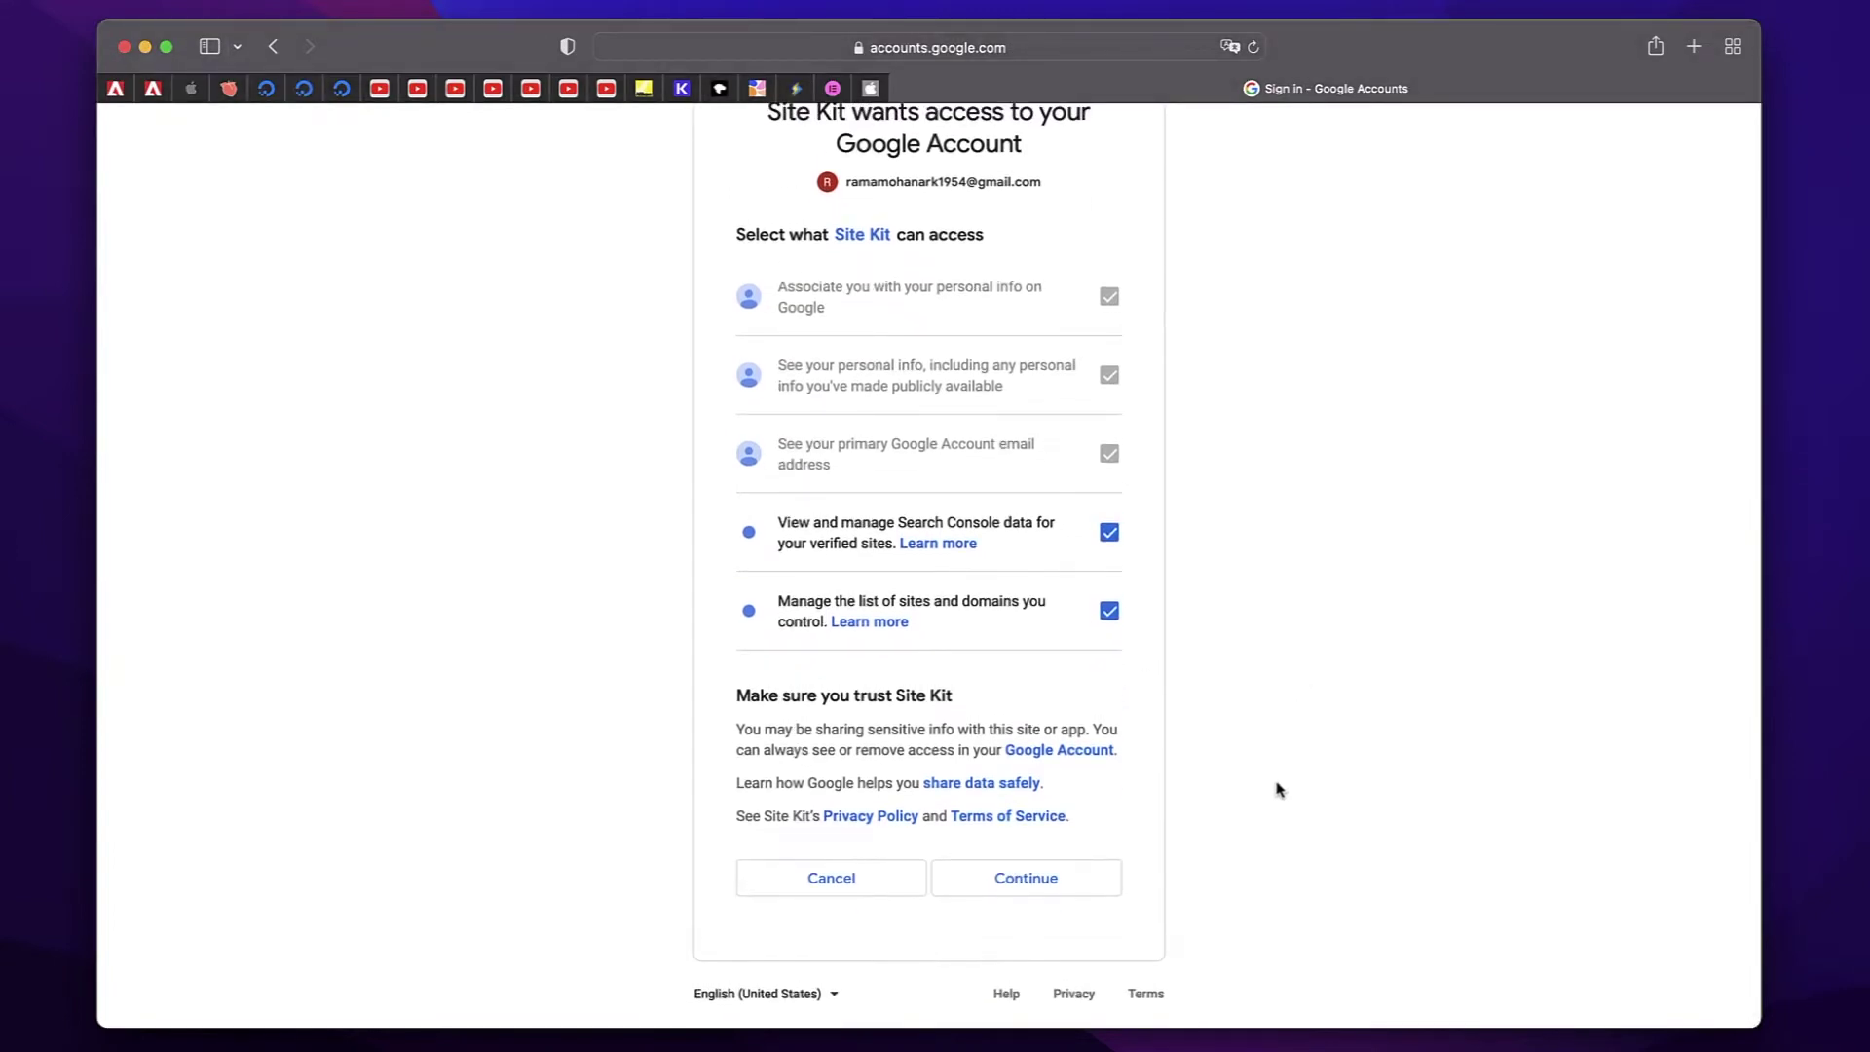
pyautogui.click(1075, 882)
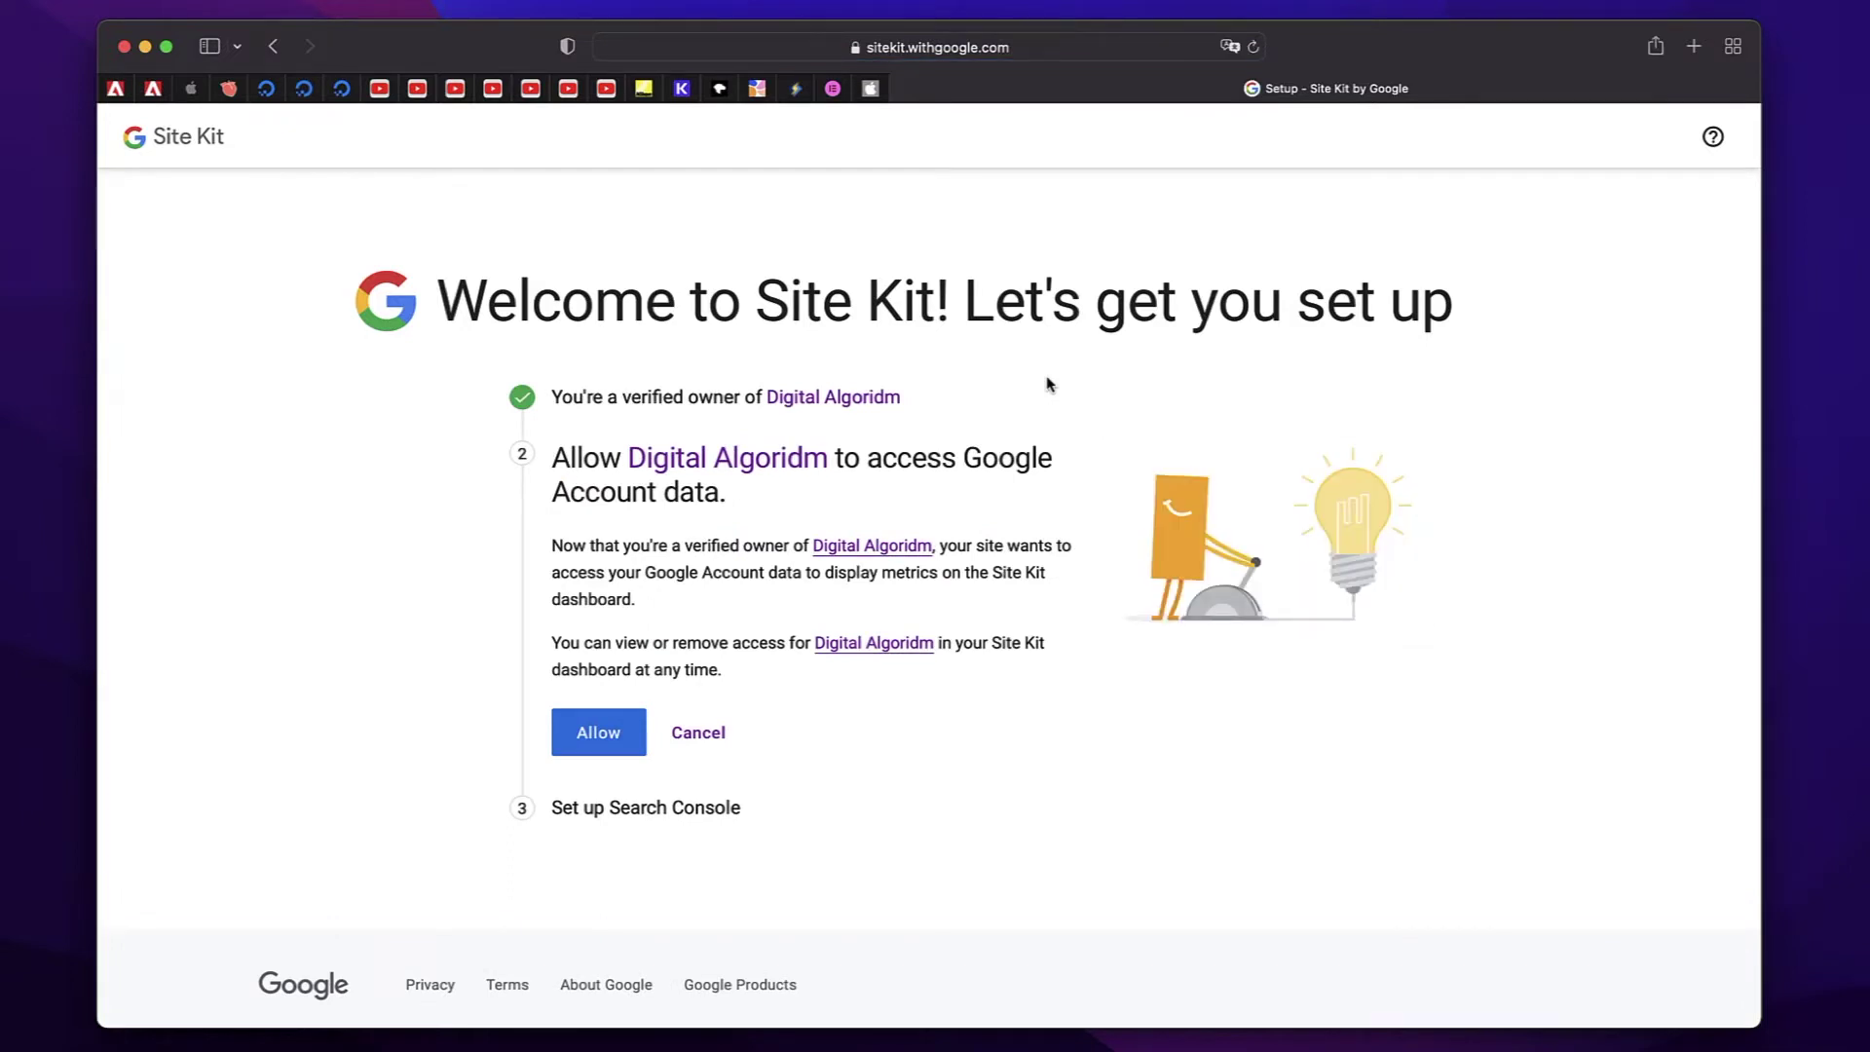
# Allow Google Account data access, add the site to Search Console, and open the dashboard.
pyautogui.click(624, 740)
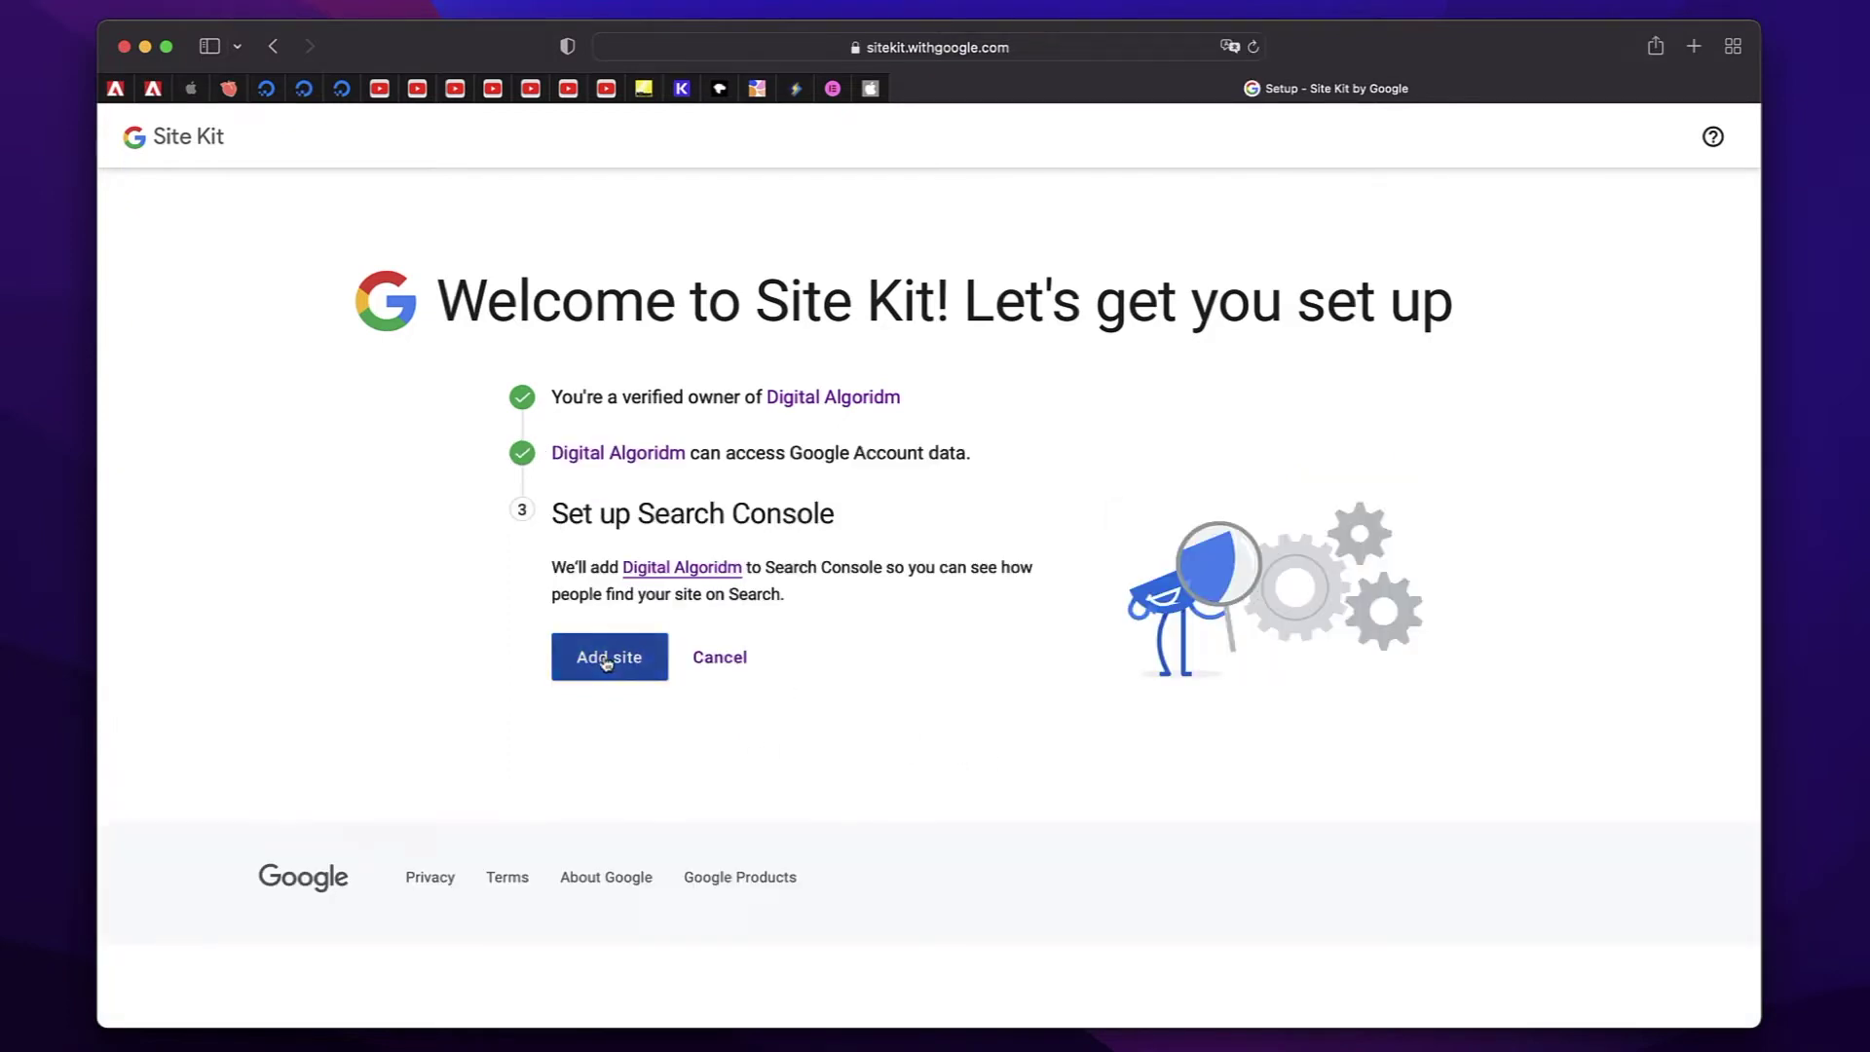
pyautogui.click(606, 662)
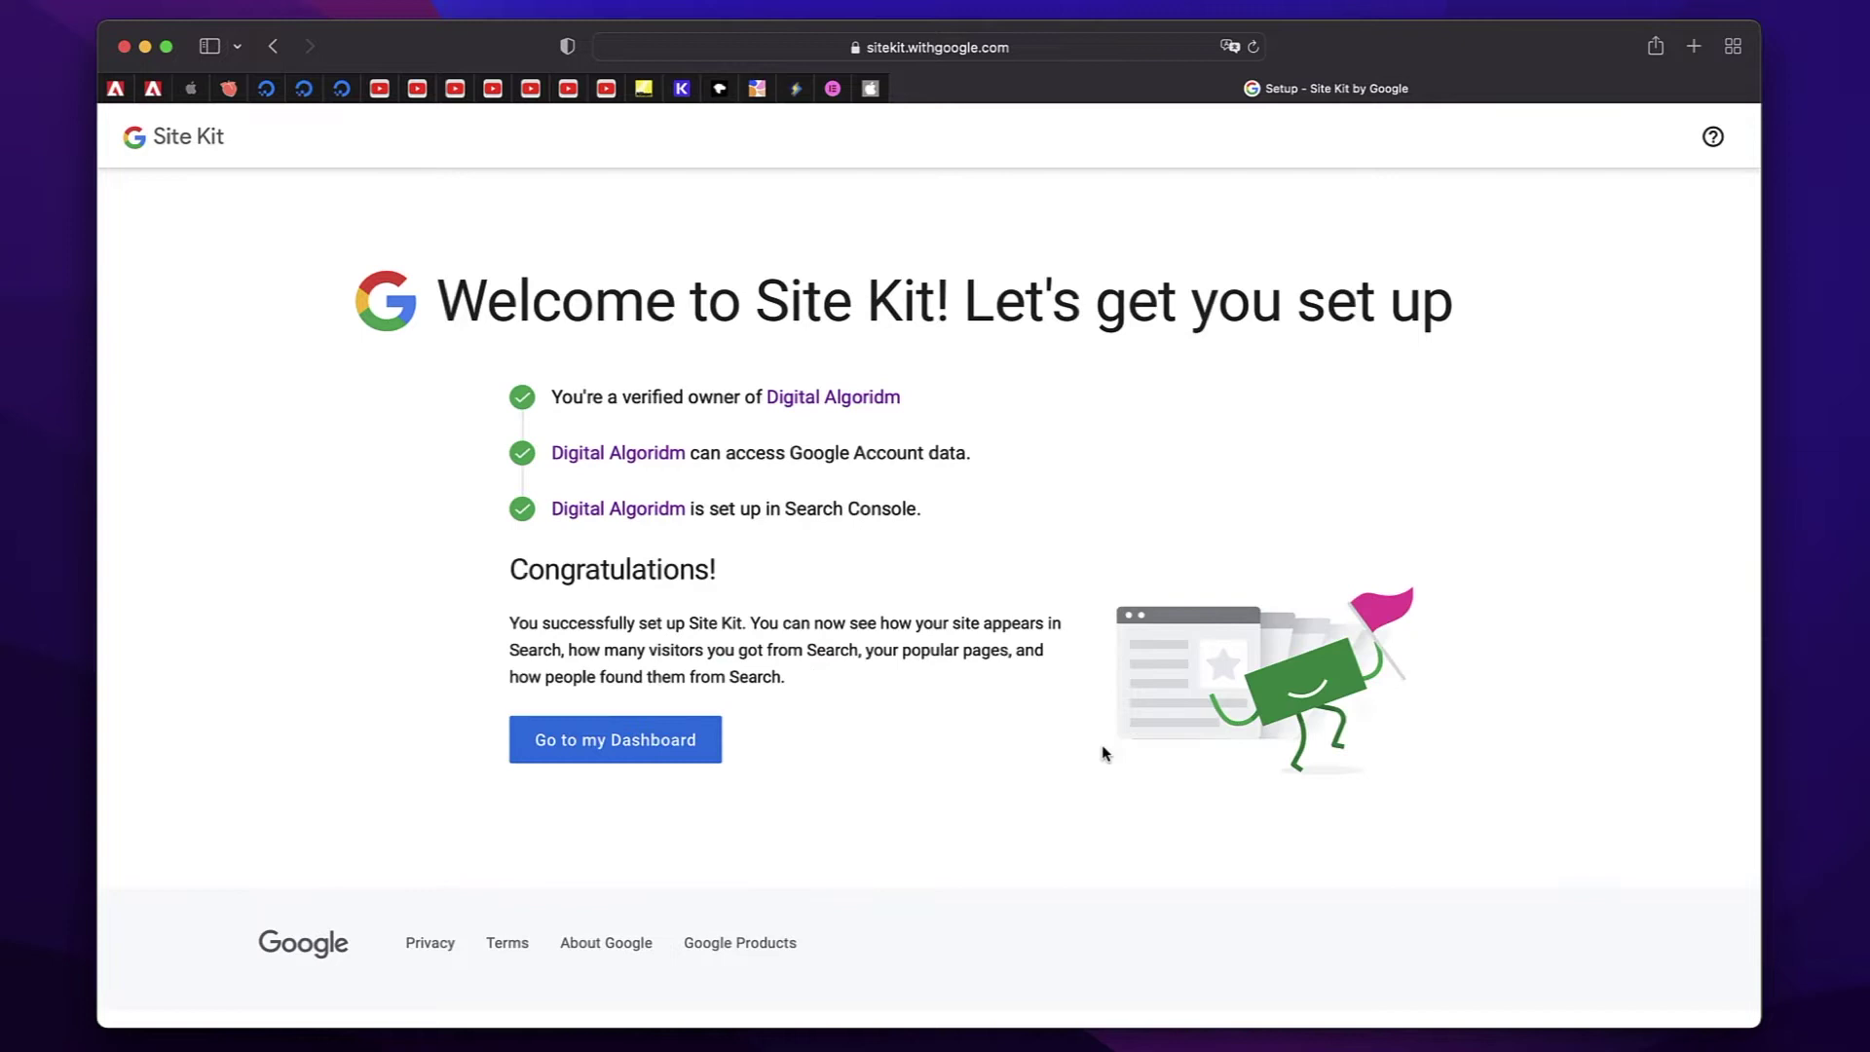
pyautogui.click(622, 750)
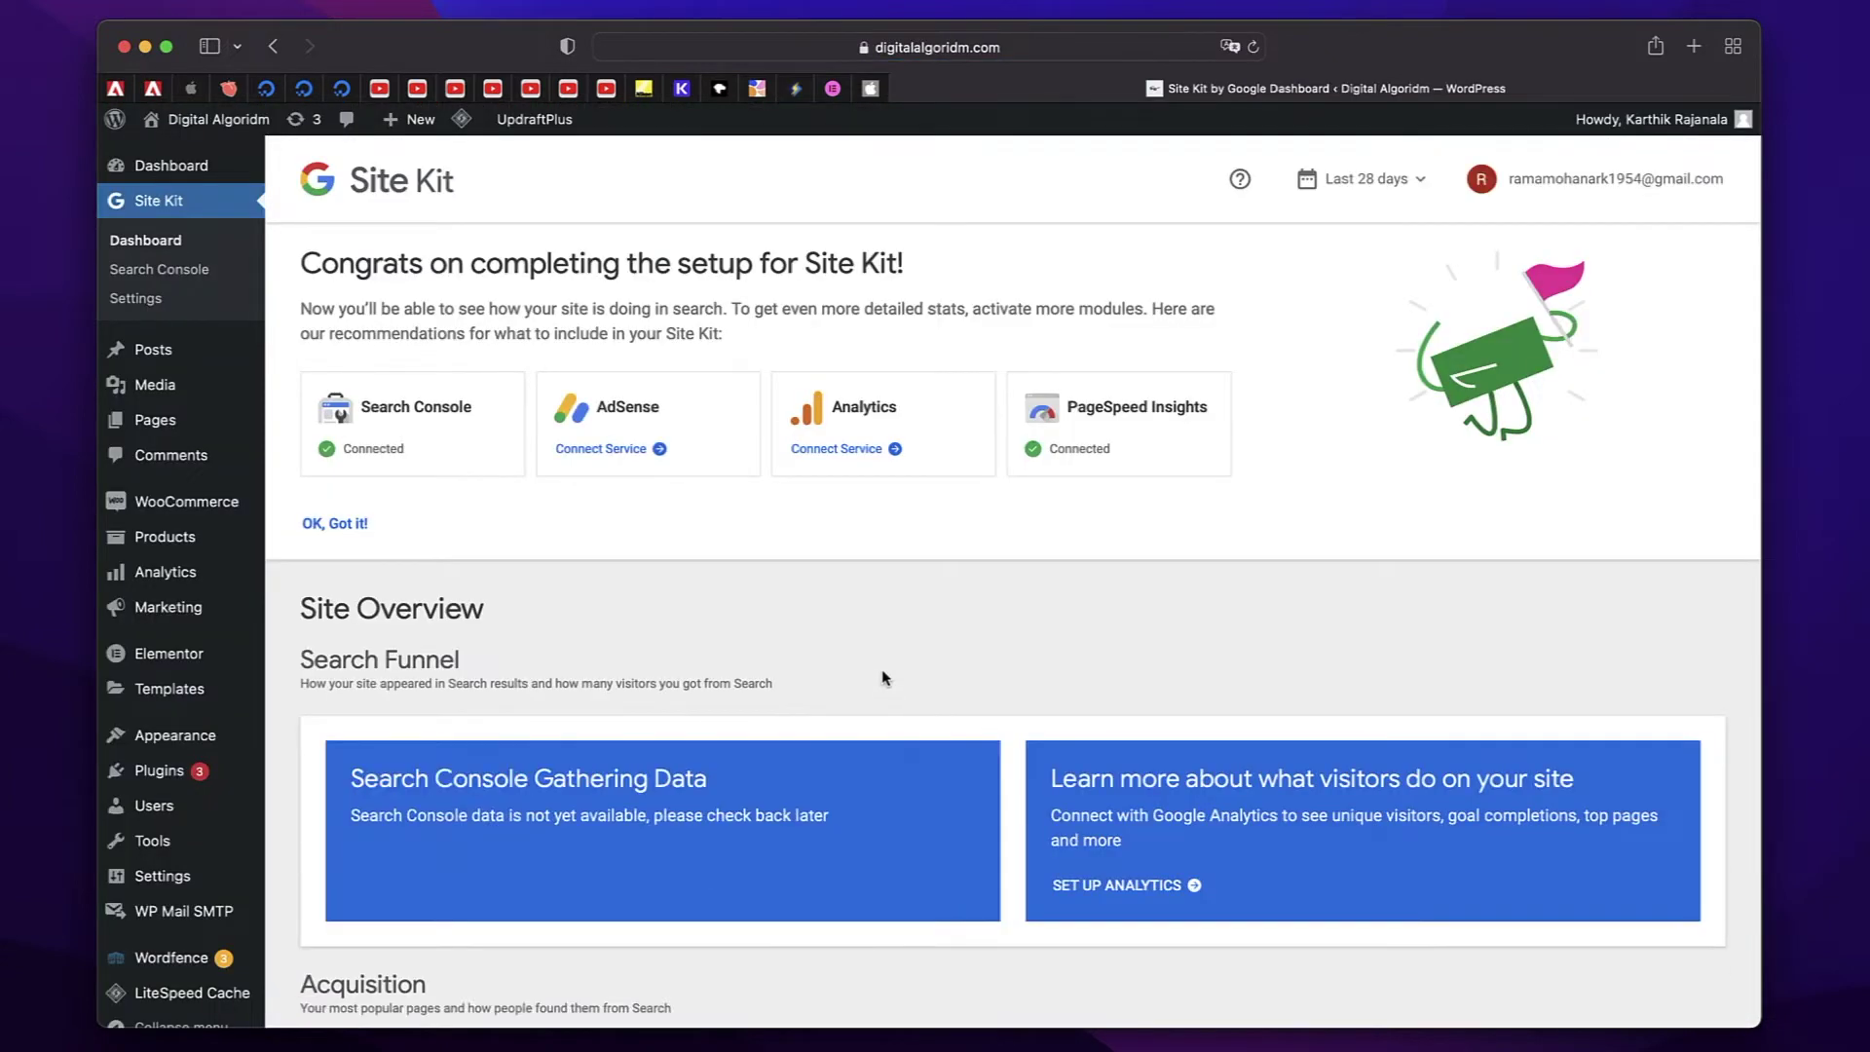
# Point out the connected Search Console, then connect Analytics and grant Site Kit data access.
pyautogui.tripleClick(411, 414)
pyautogui.doubleClick(445, 410)
pyautogui.click(836, 450)
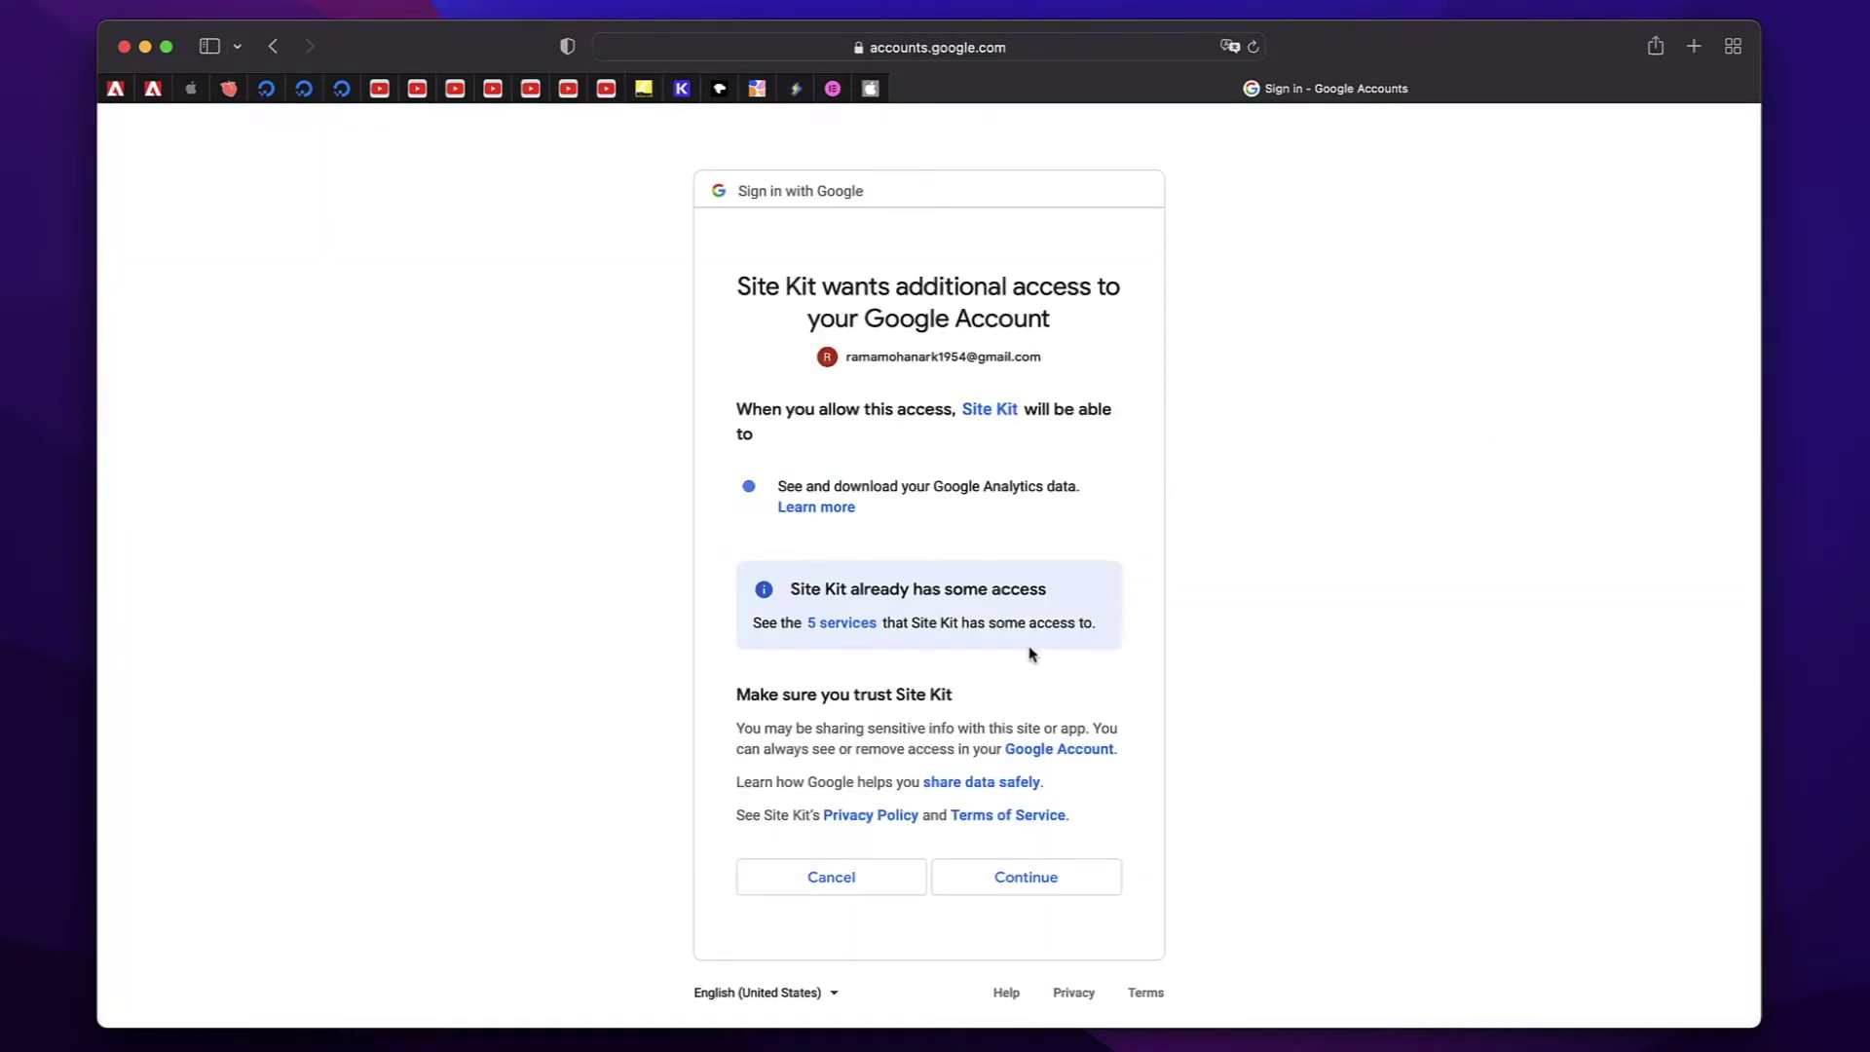
pyautogui.click(1051, 875)
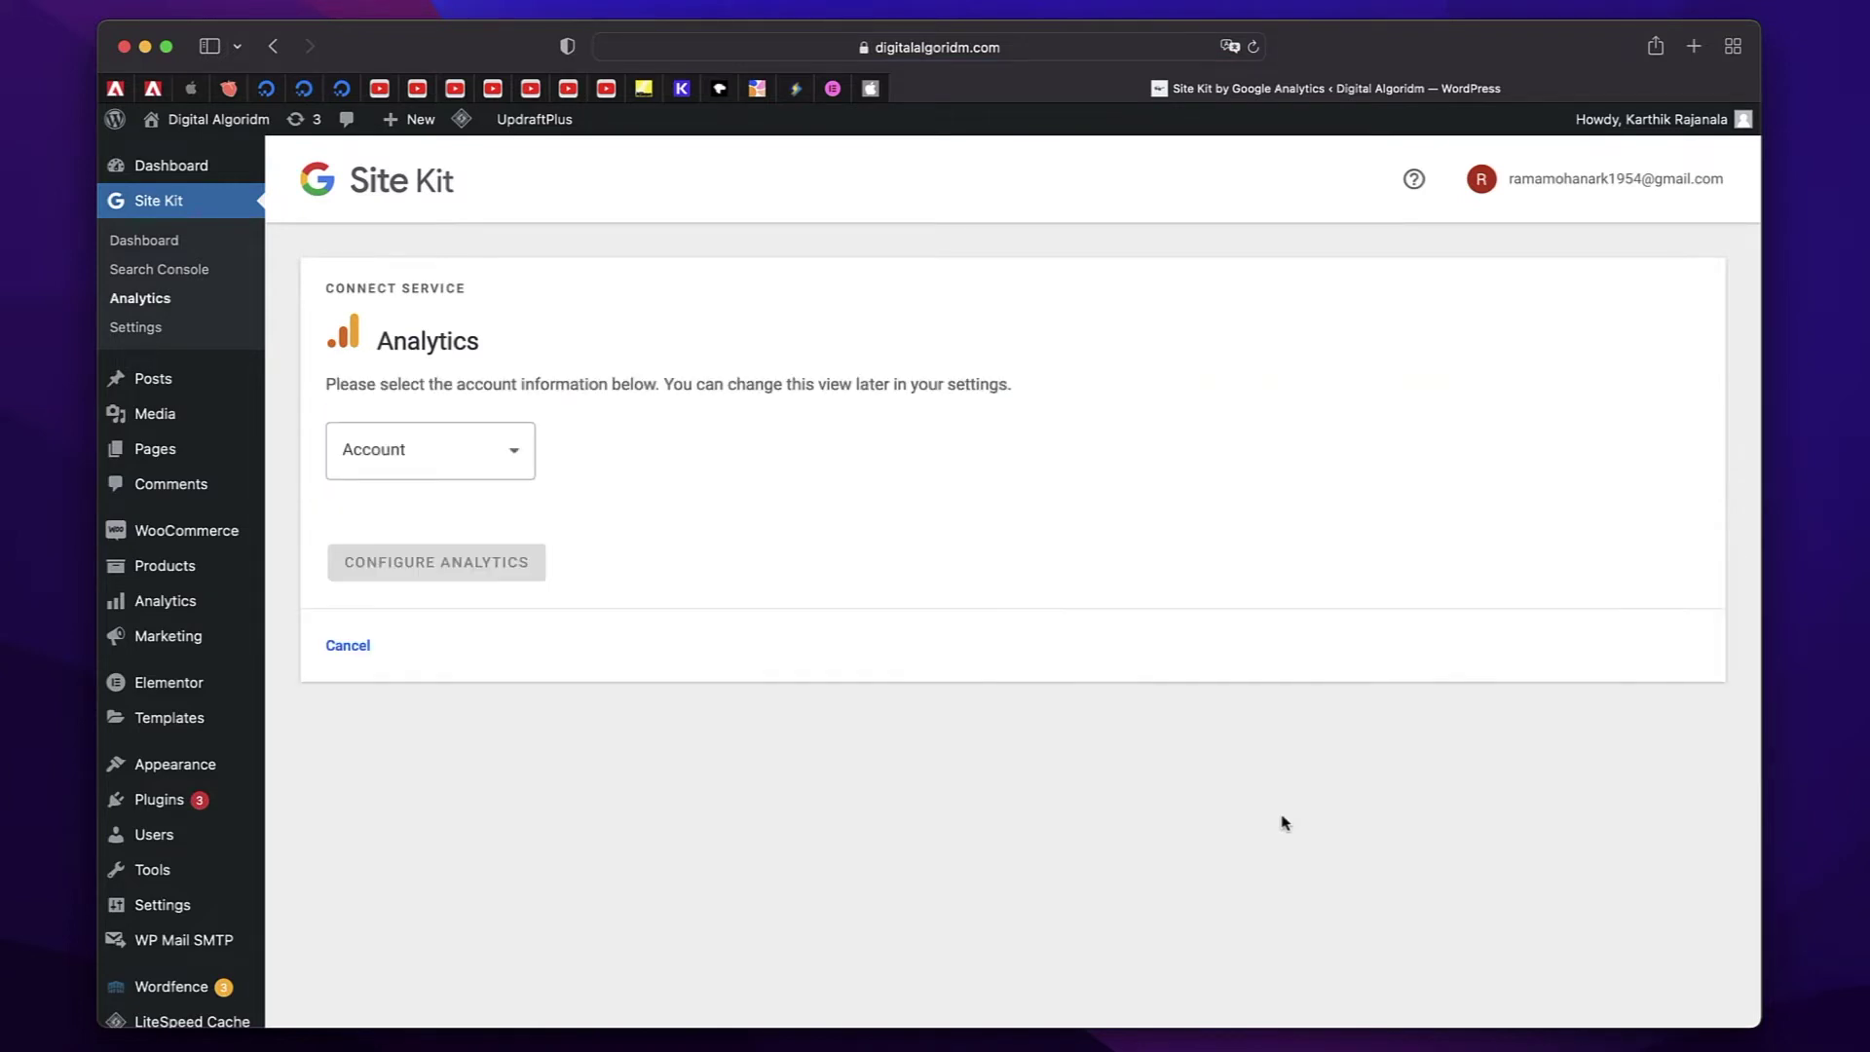
# Configure Analytics with the existing account and a new property, granting Site Kit edit permission.
pyautogui.click(512, 450)
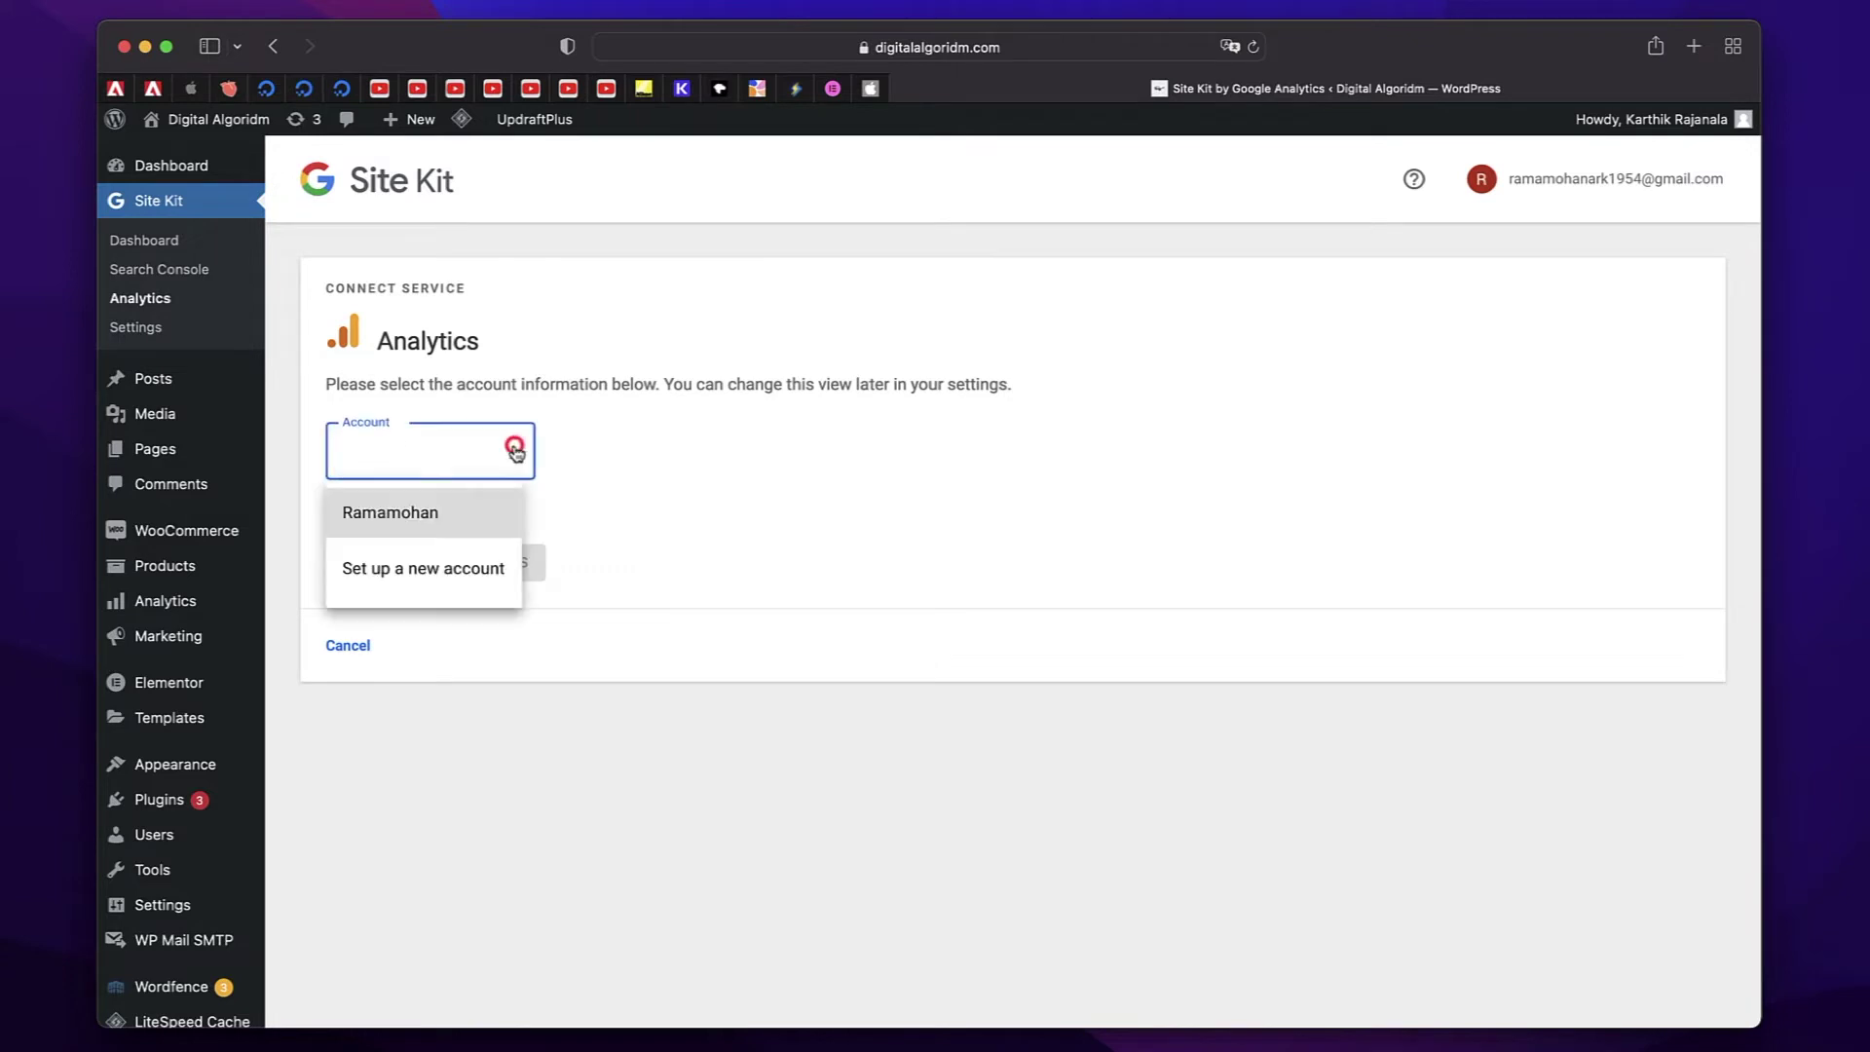
pyautogui.click(469, 514)
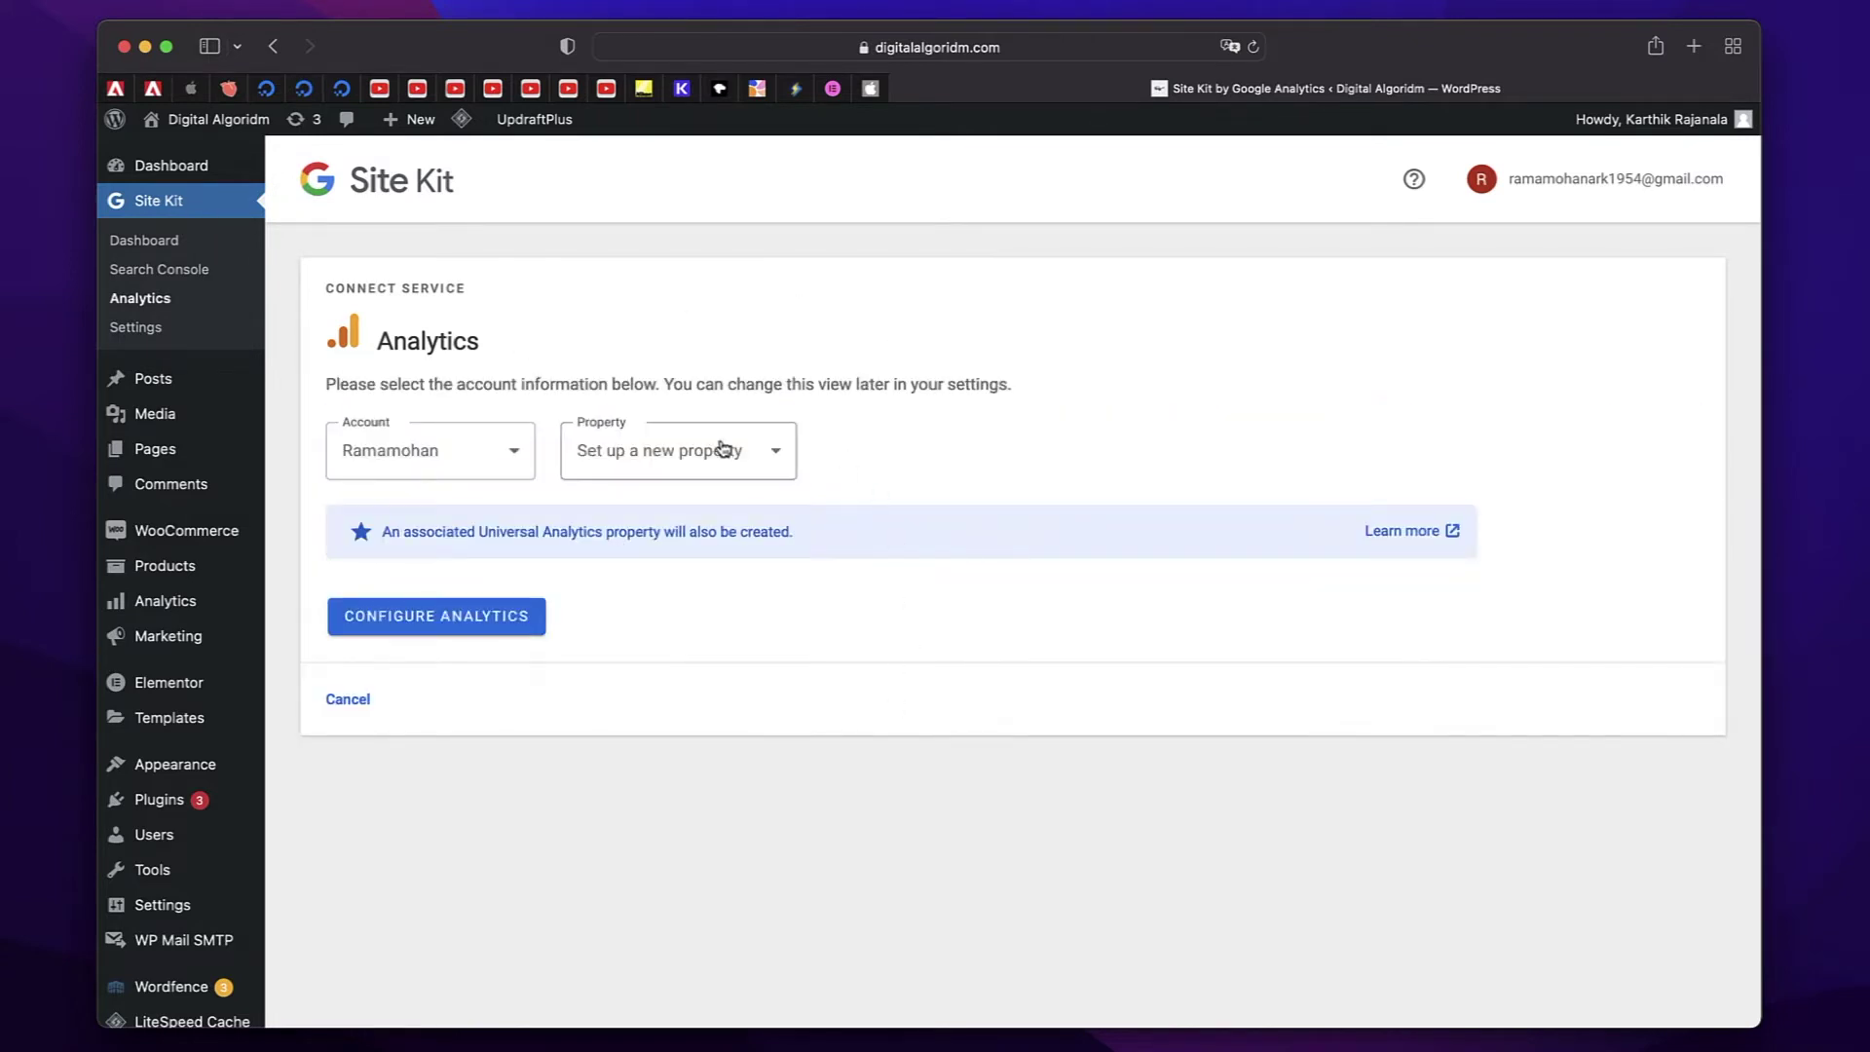
pyautogui.click(772, 460)
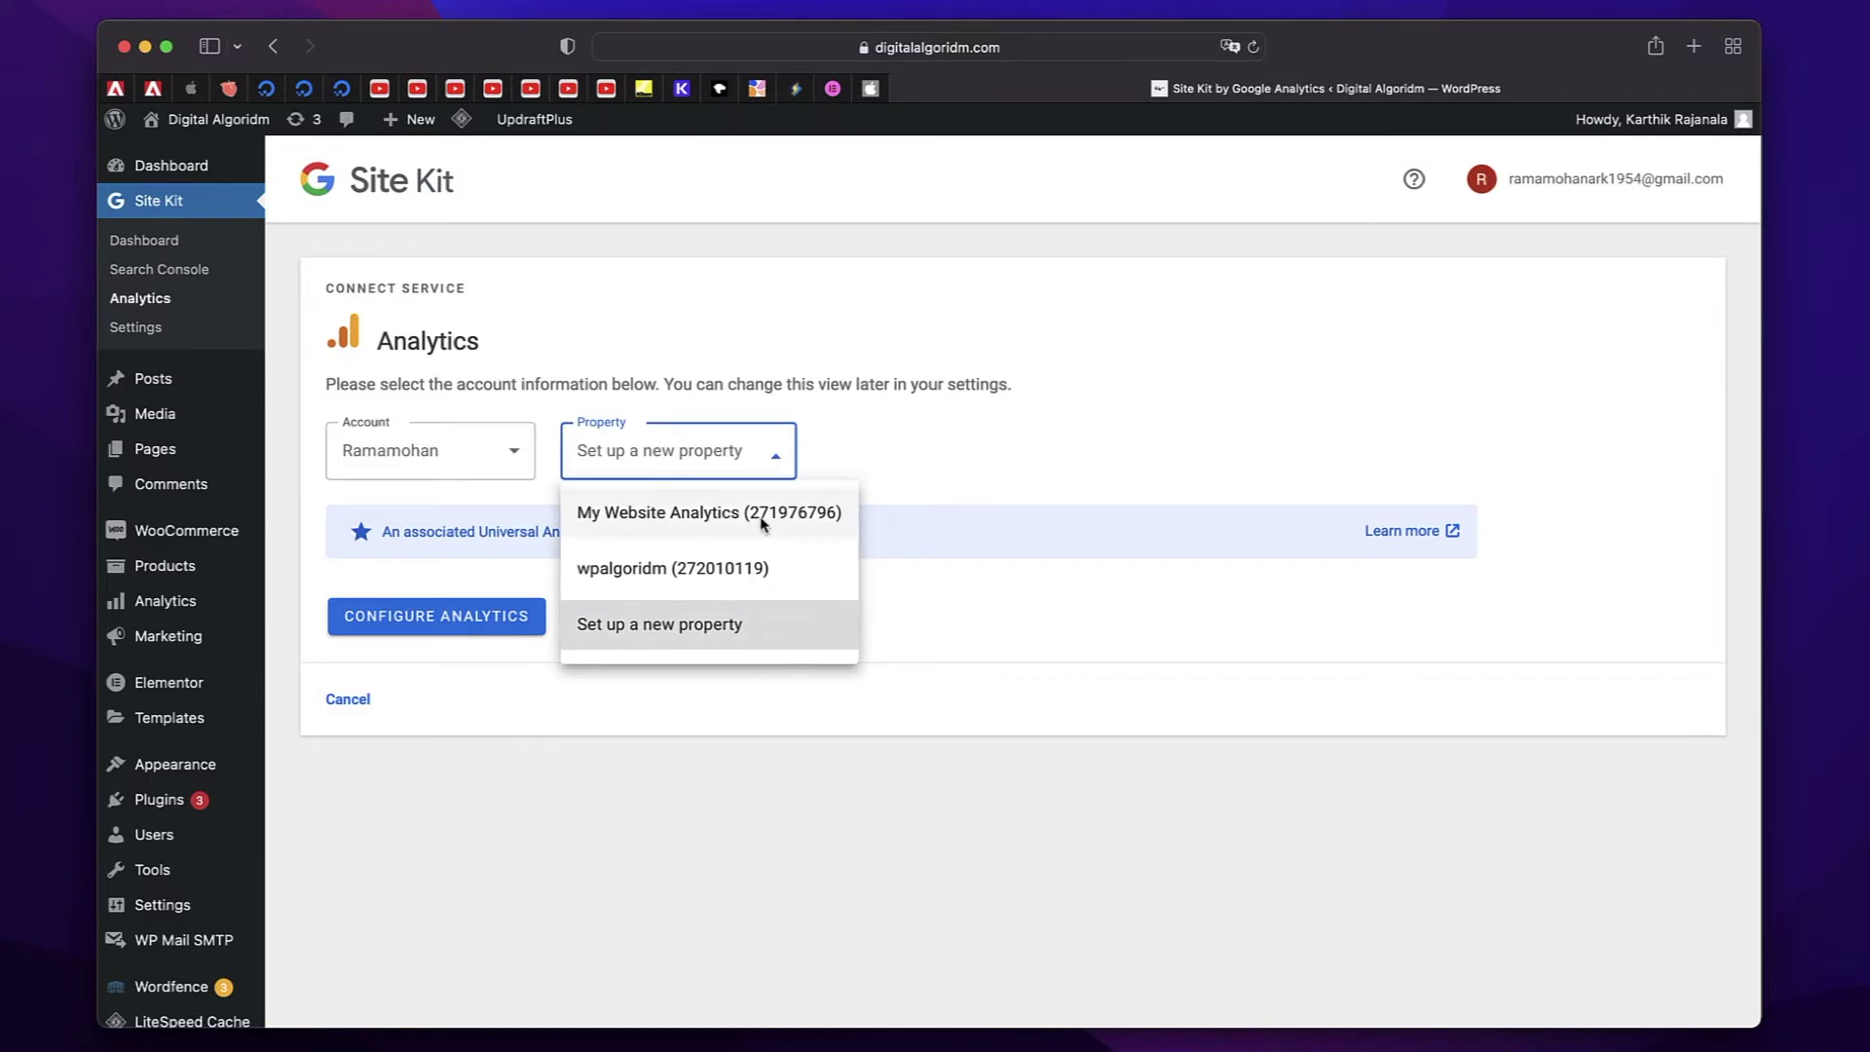
pyautogui.click(737, 631)
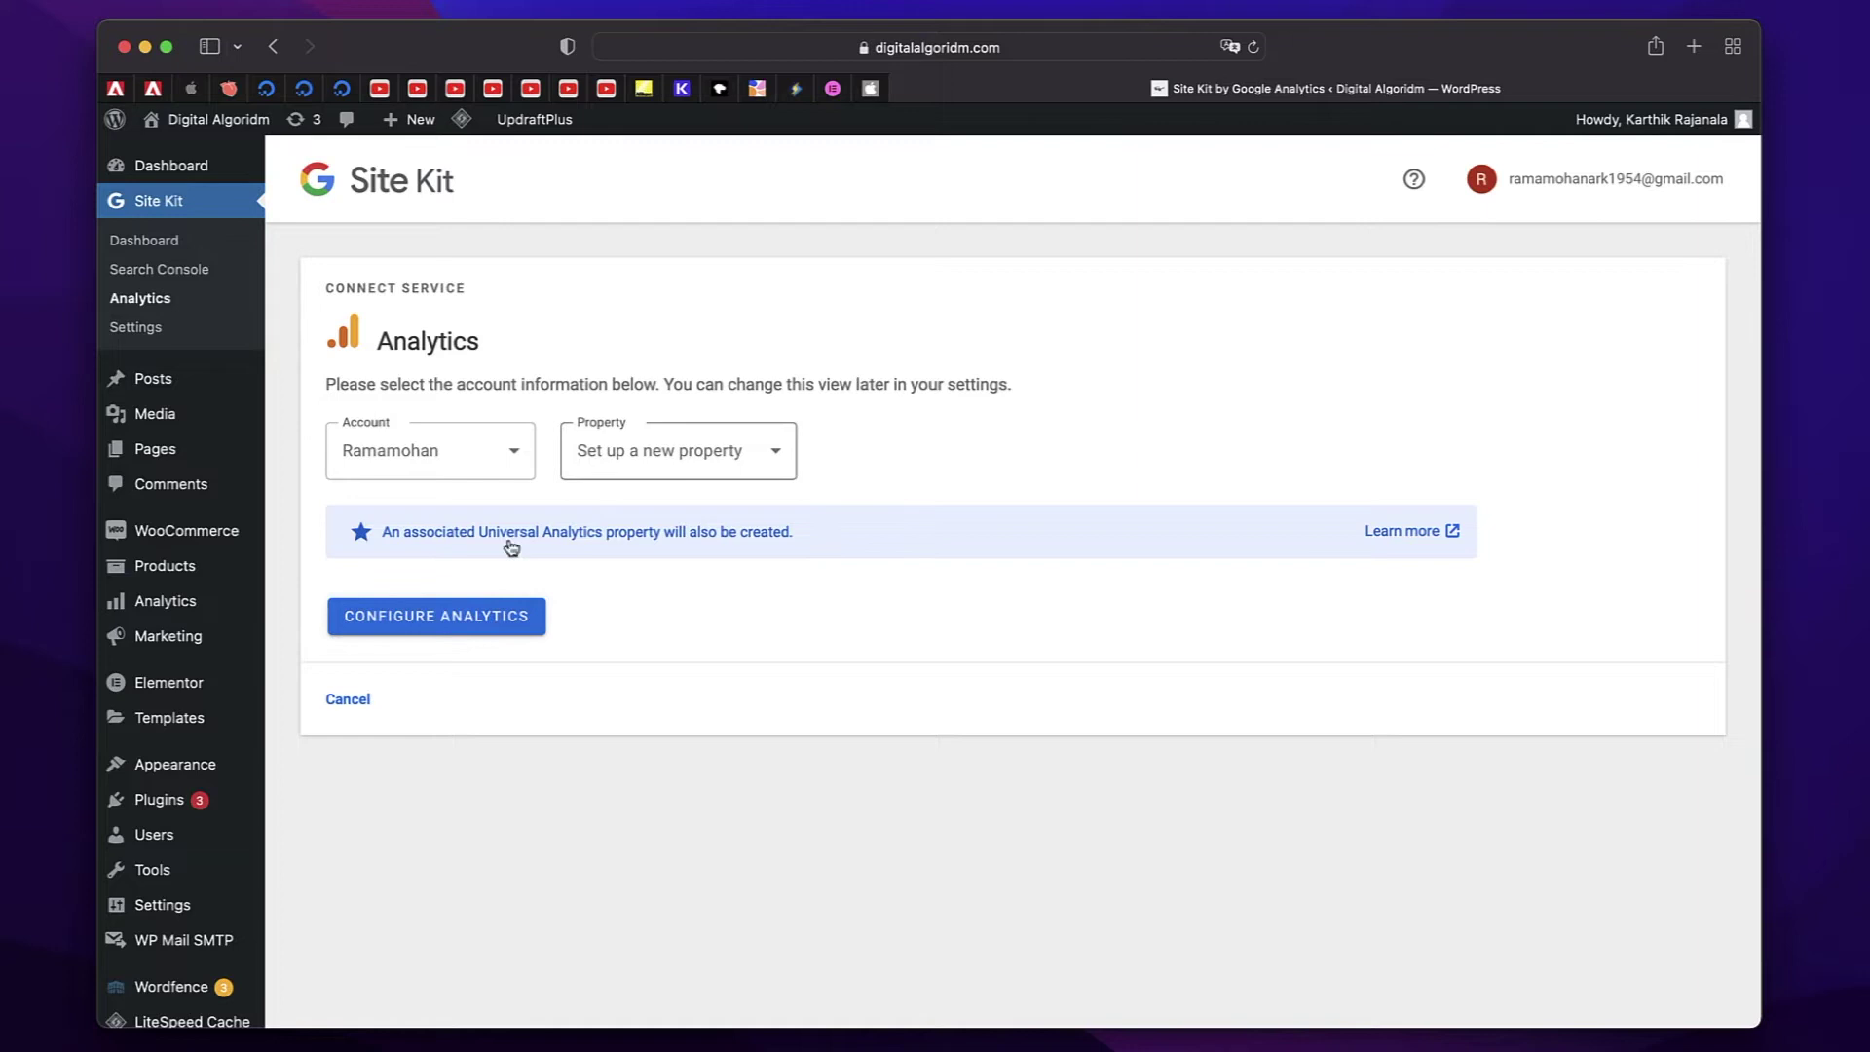
pyautogui.click(419, 634)
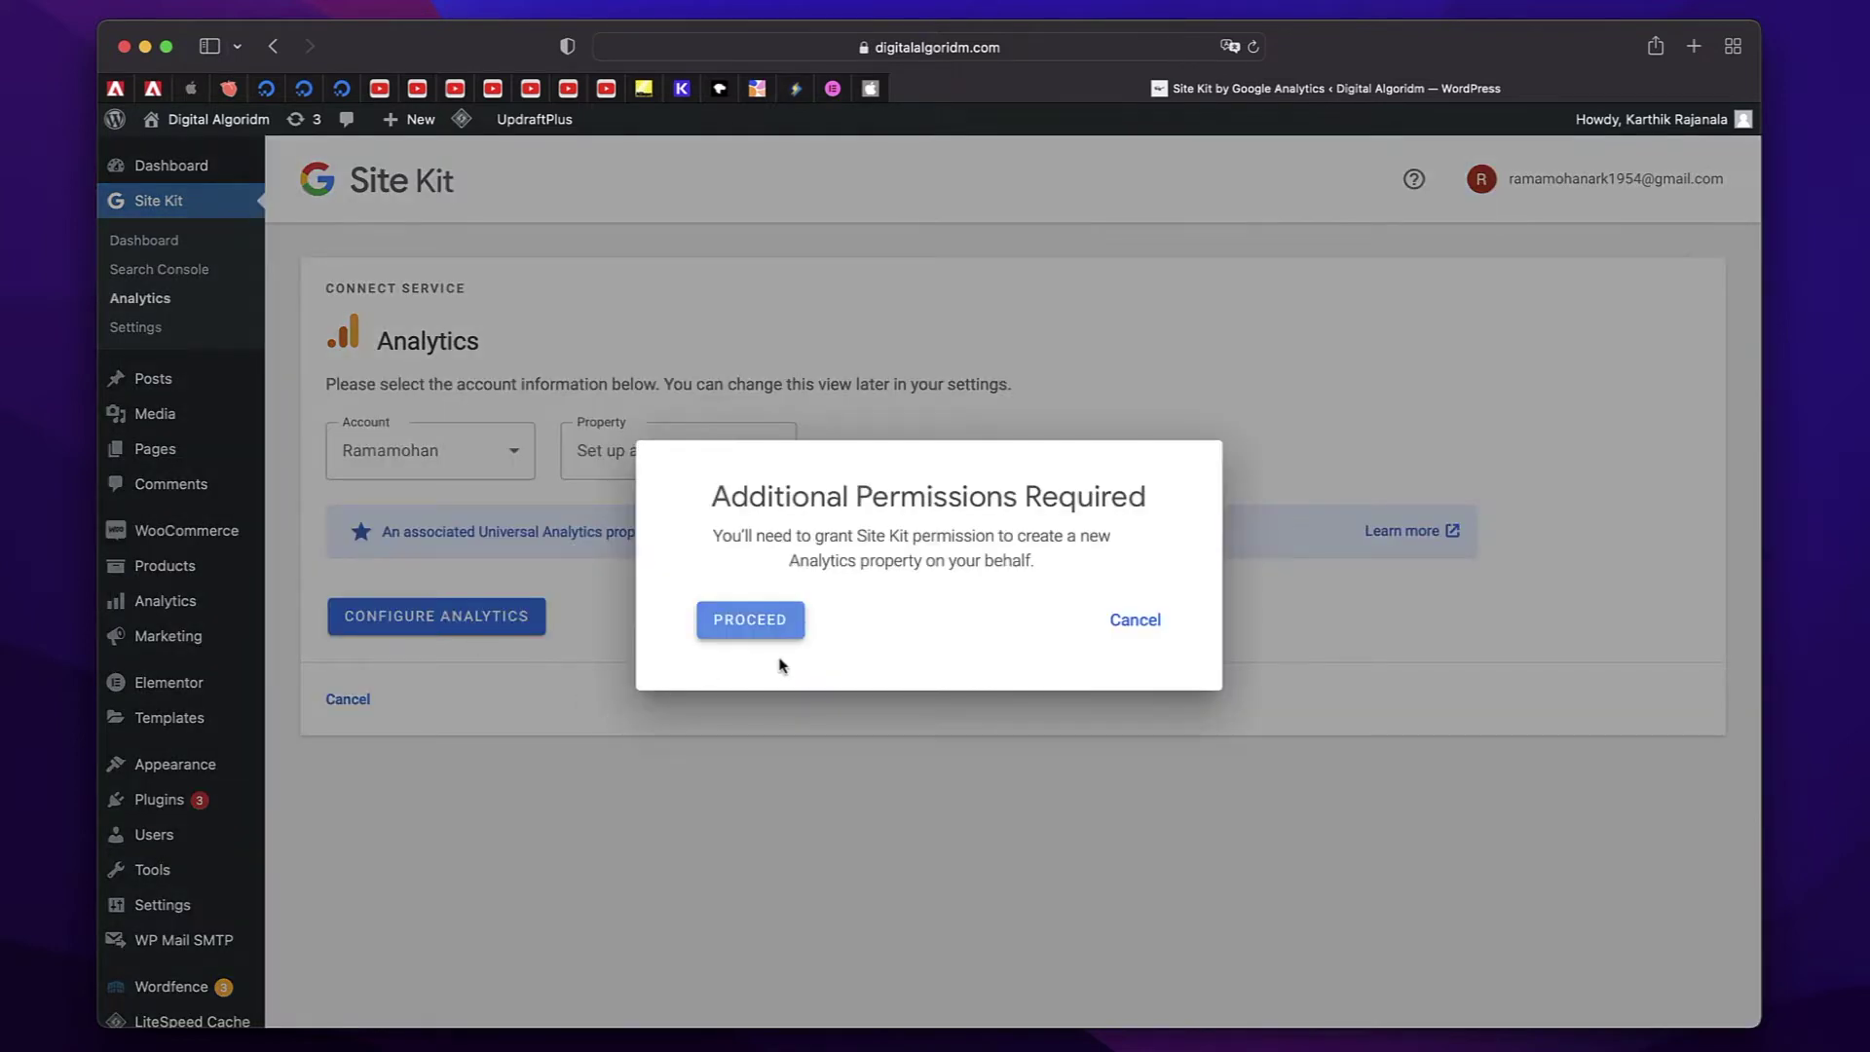
pyautogui.click(752, 624)
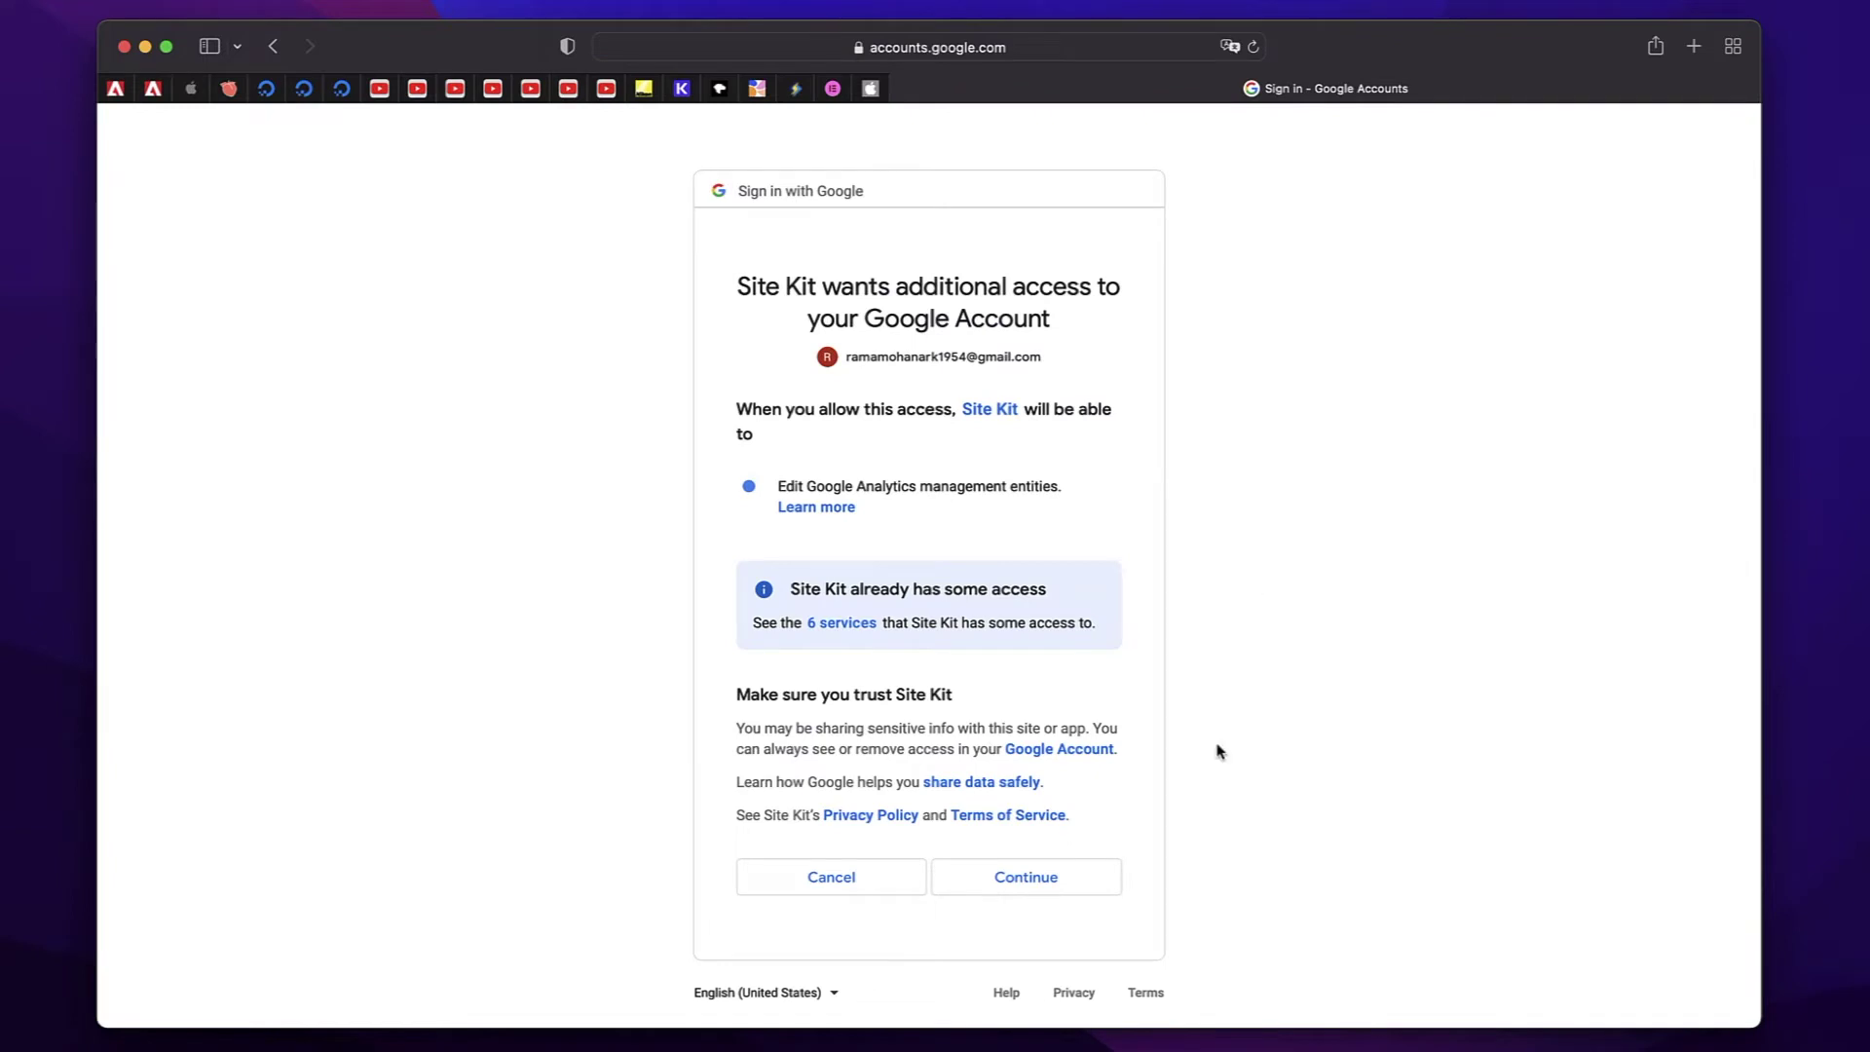
pyautogui.click(1052, 879)
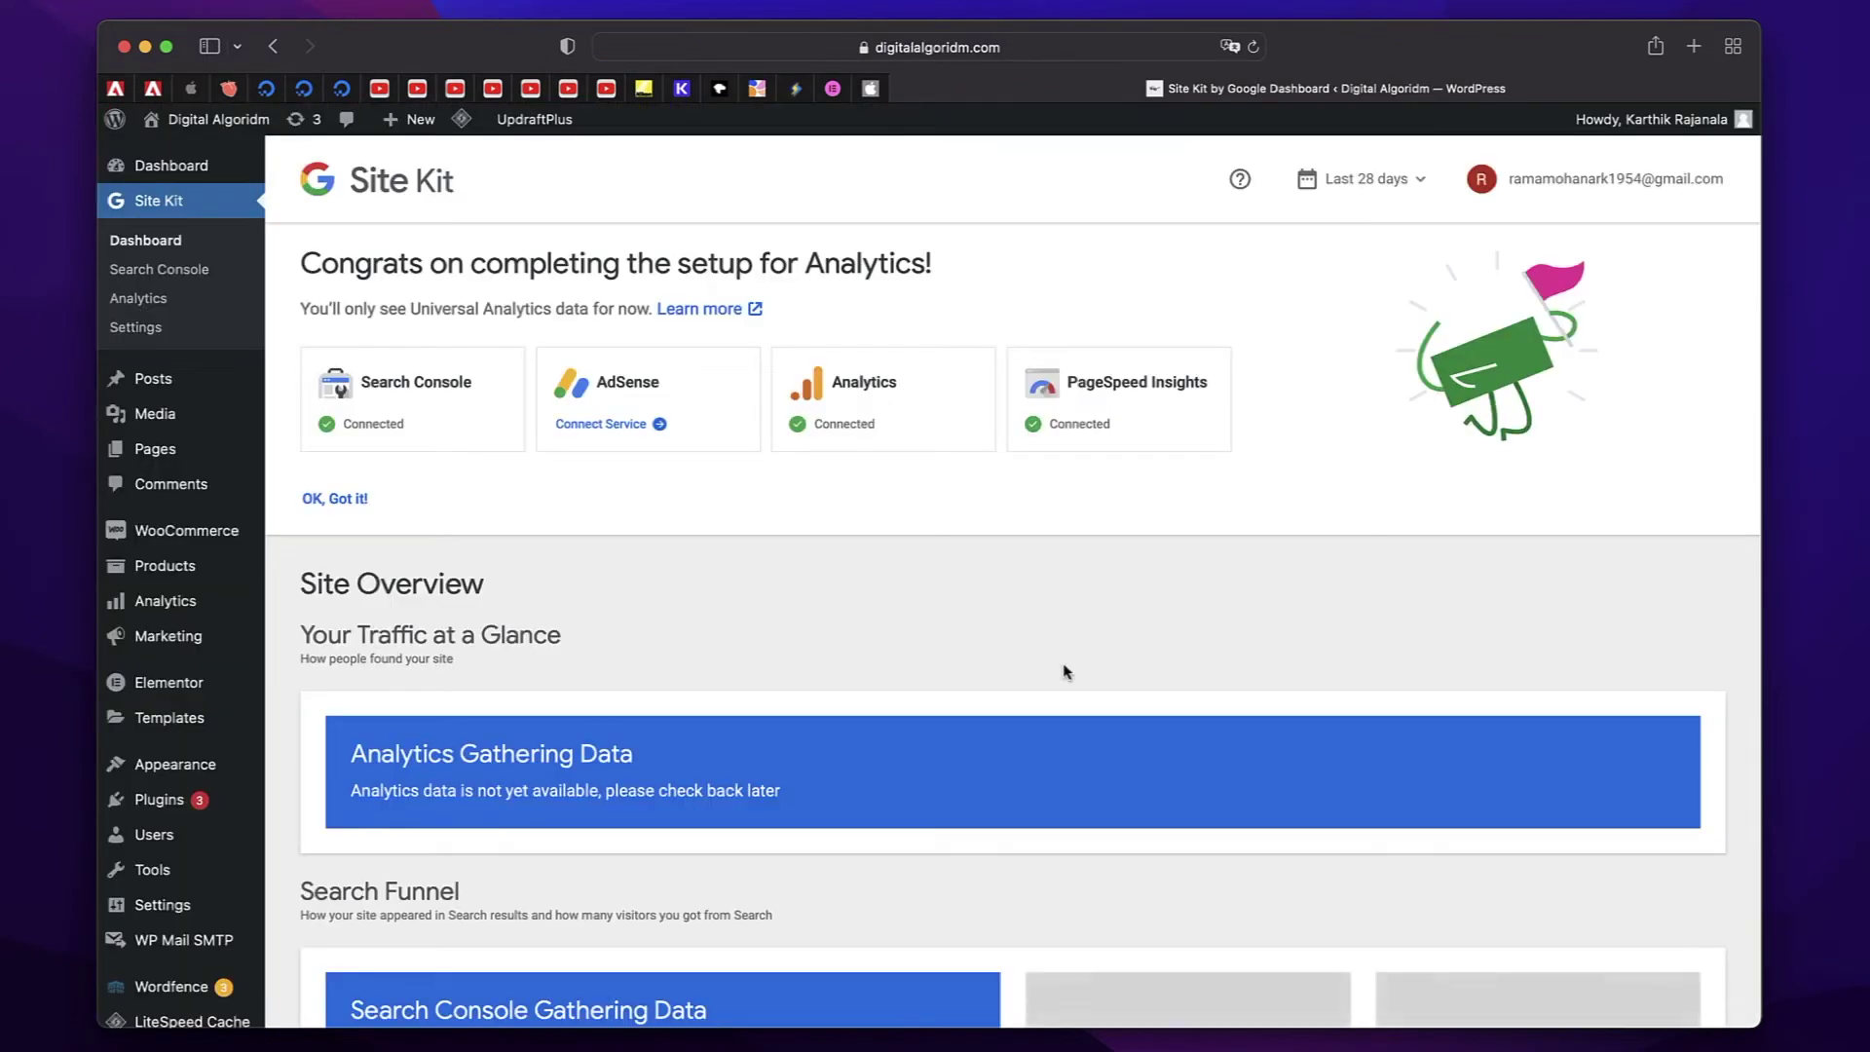
pyautogui.doubleClick(875, 384)
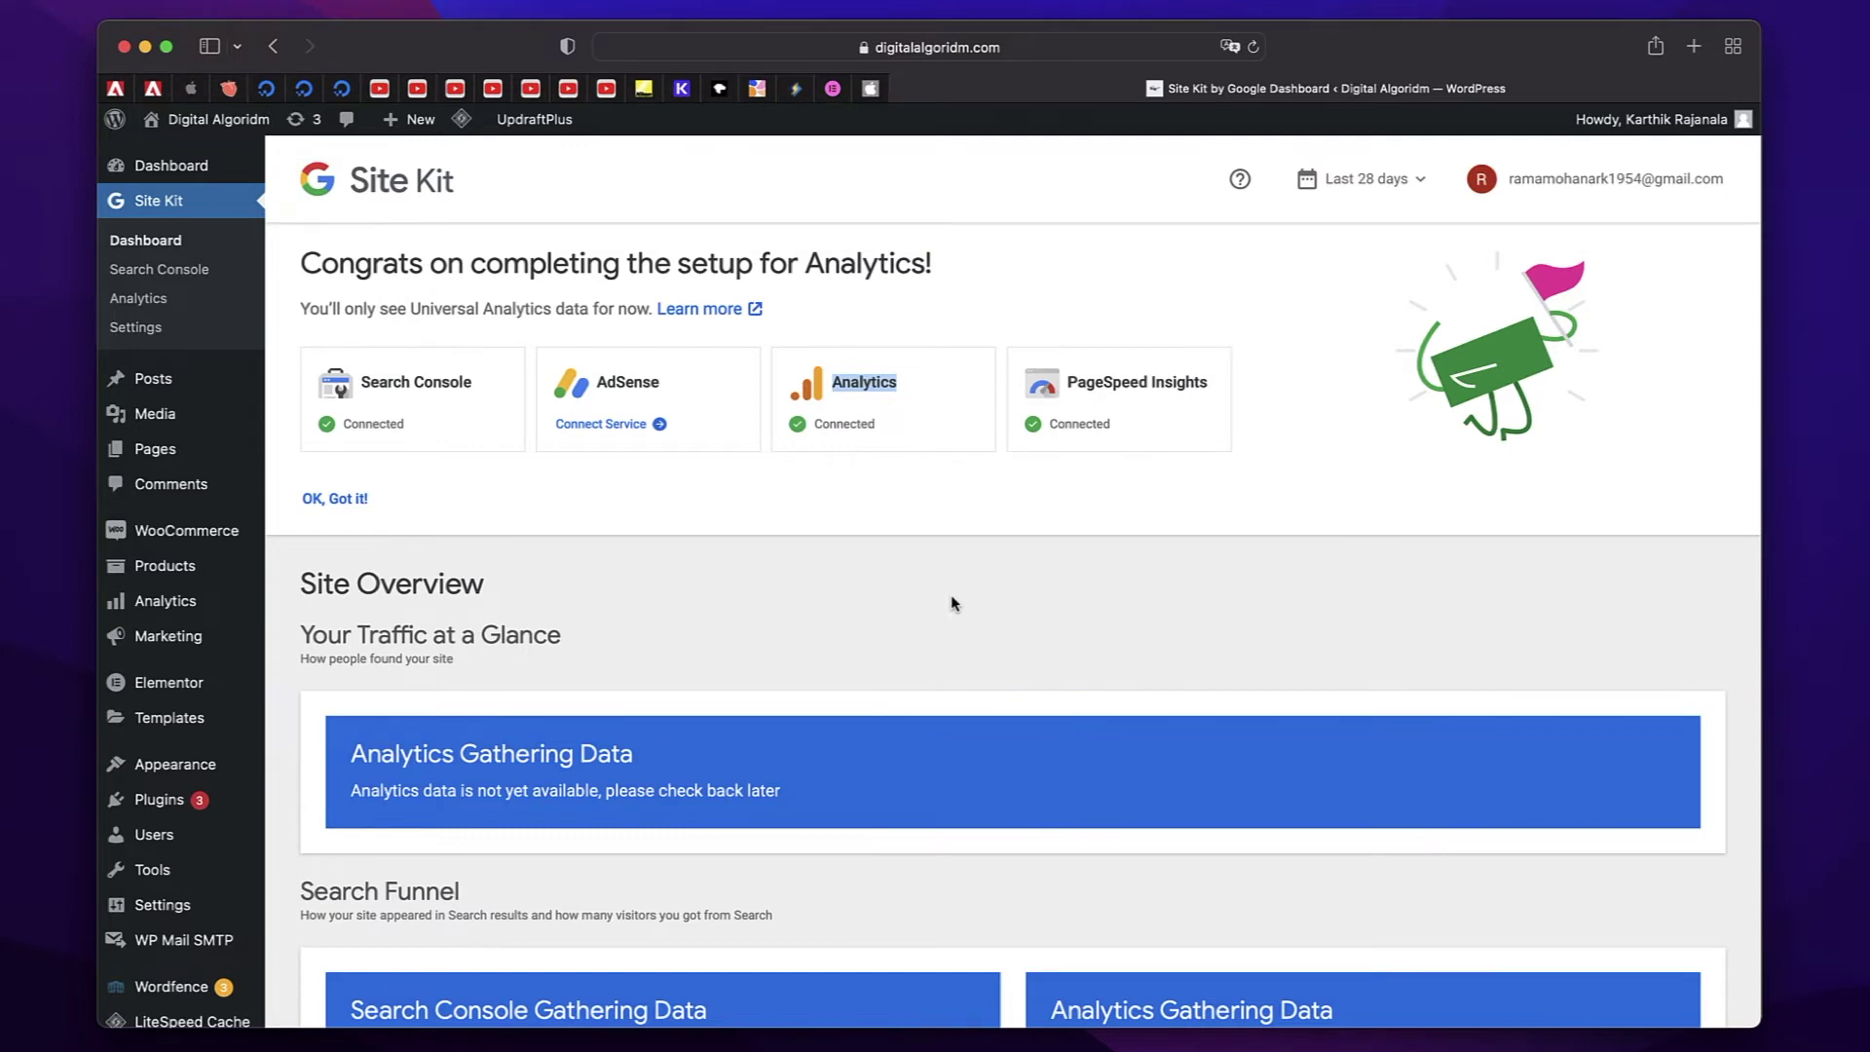
pyautogui.scroll(-5, 951, 603)
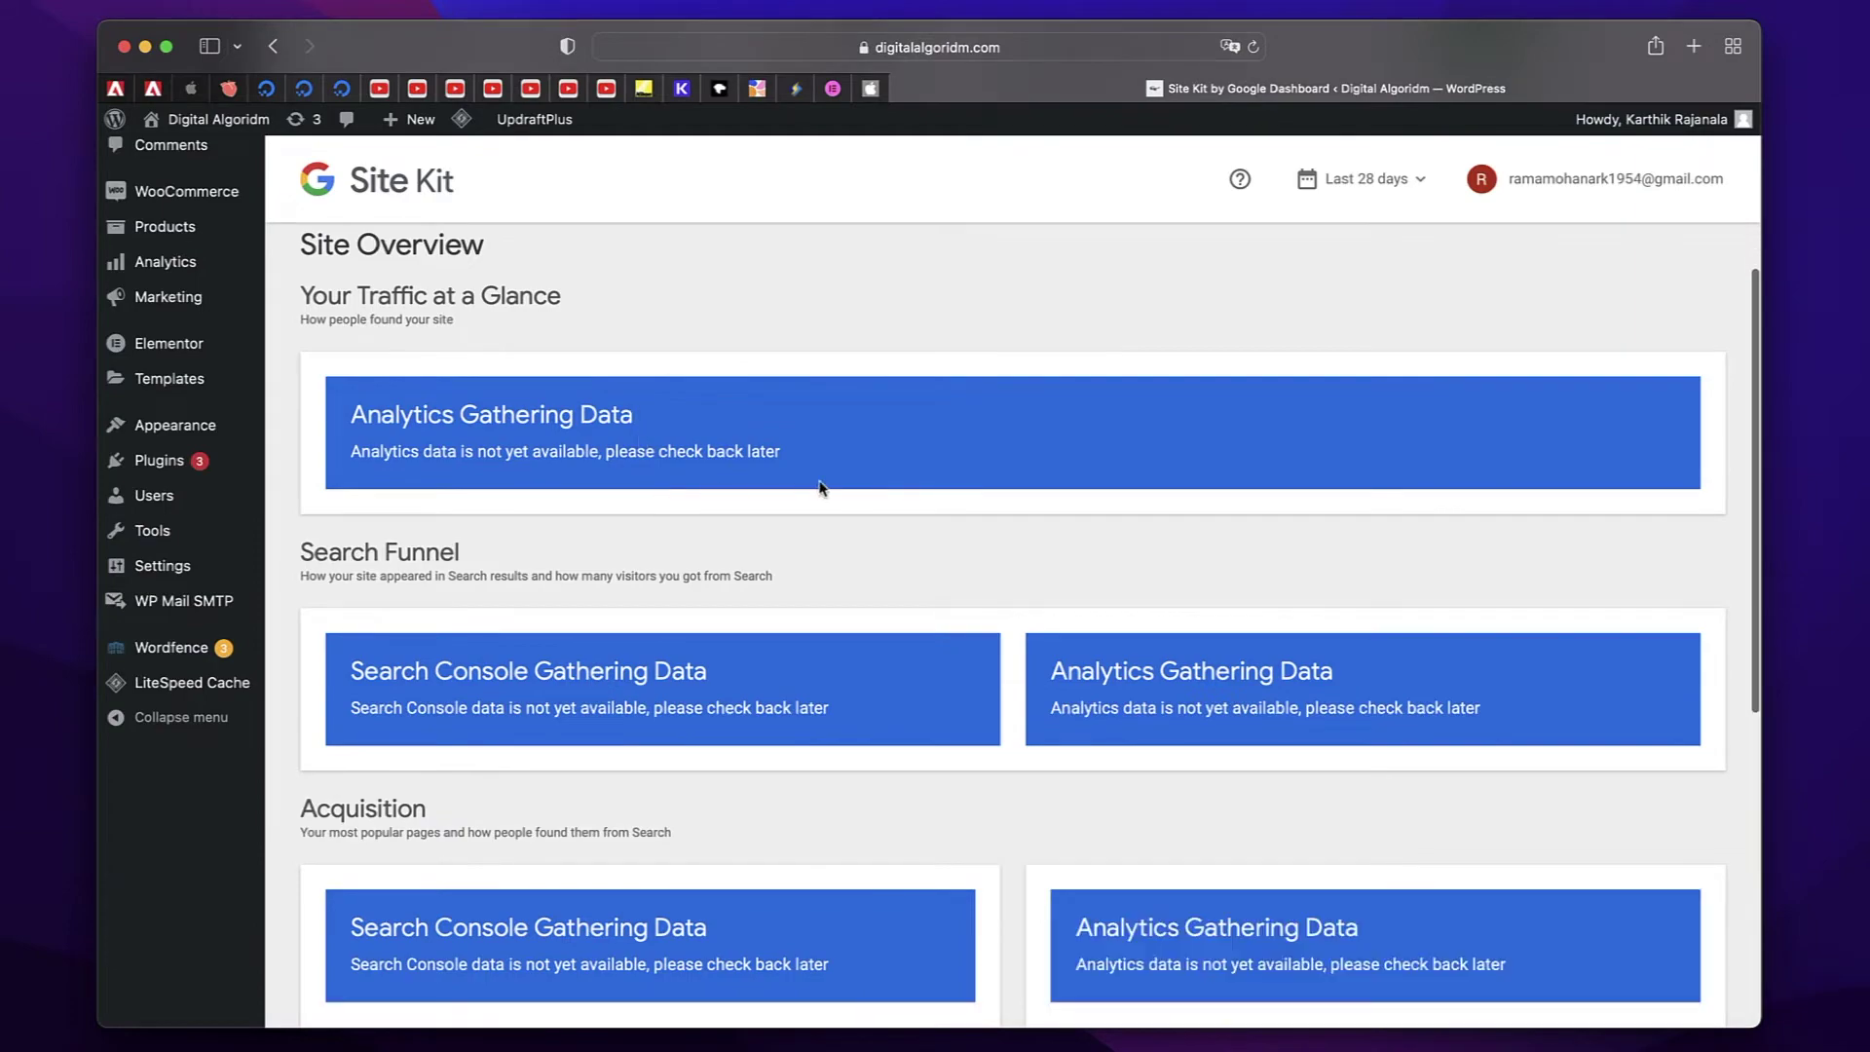
pyautogui.scroll(-1, 821, 585)
pyautogui.scroll(-6, 990, 568)
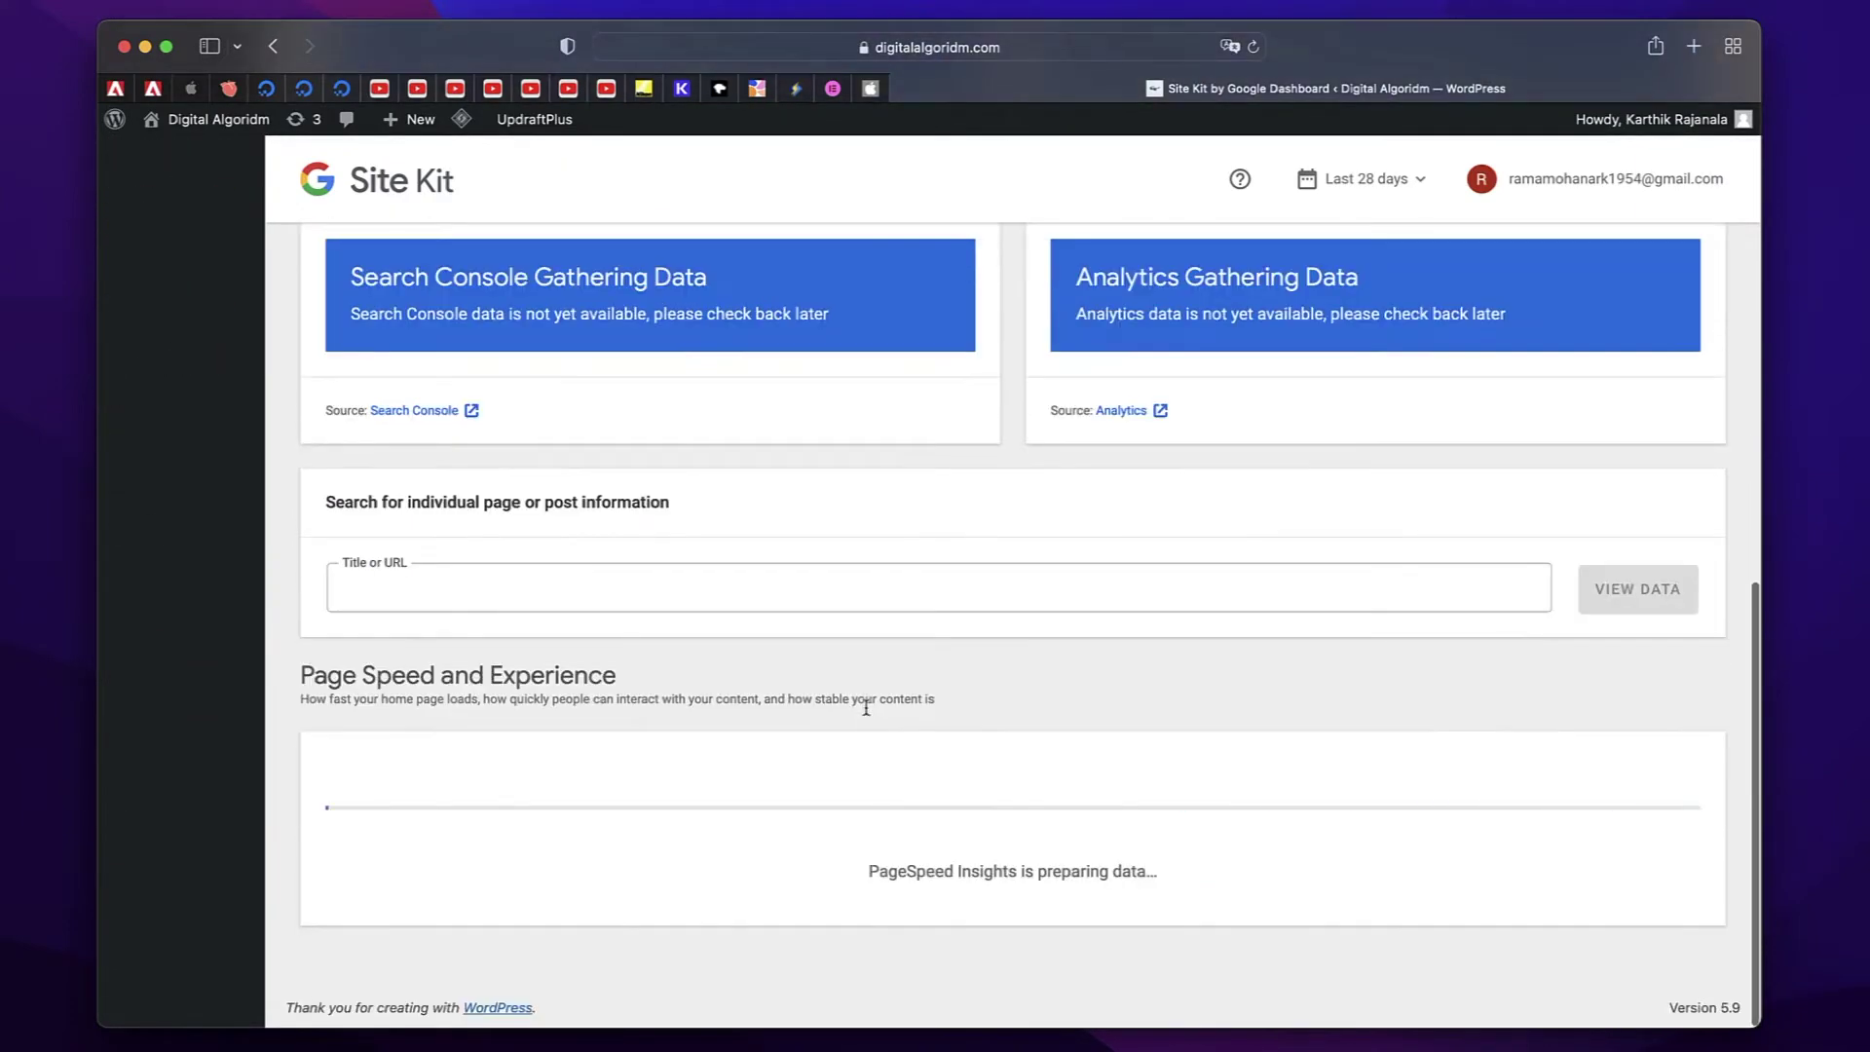
pyautogui.scroll(7, 860, 710)
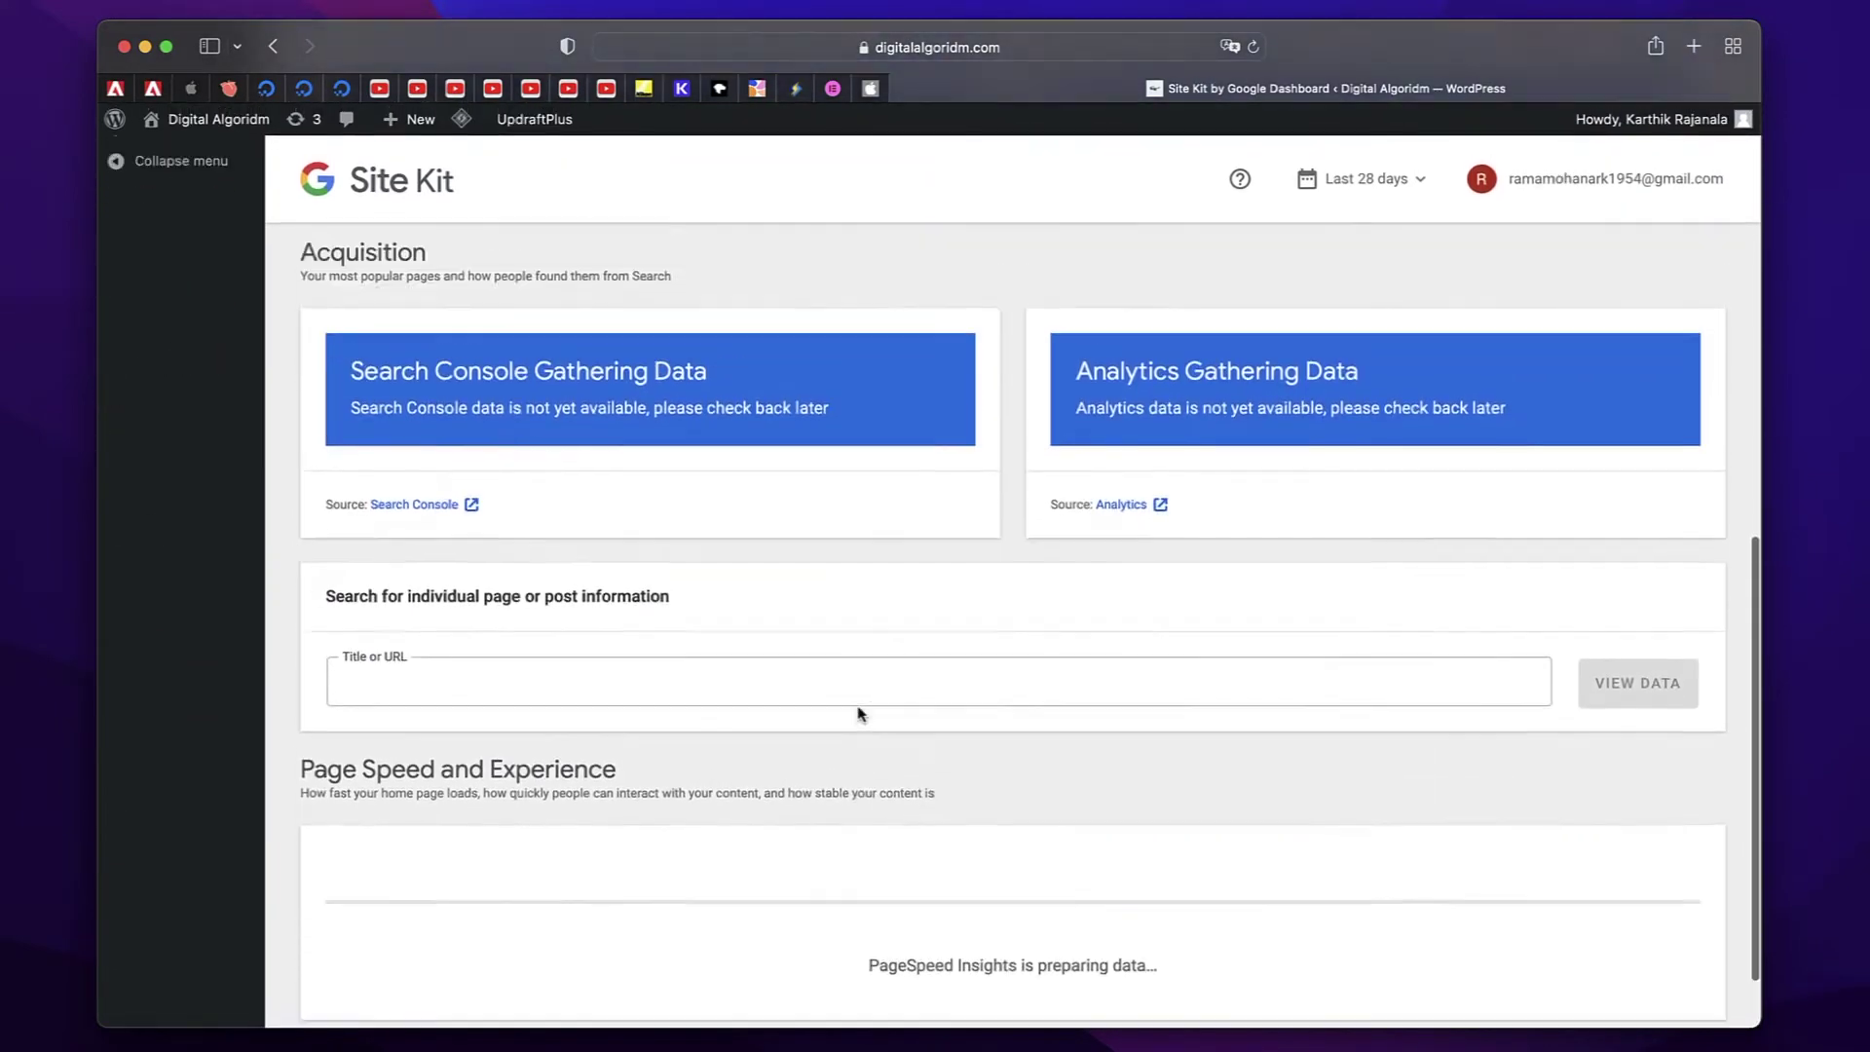
pyautogui.scroll(2, 859, 711)
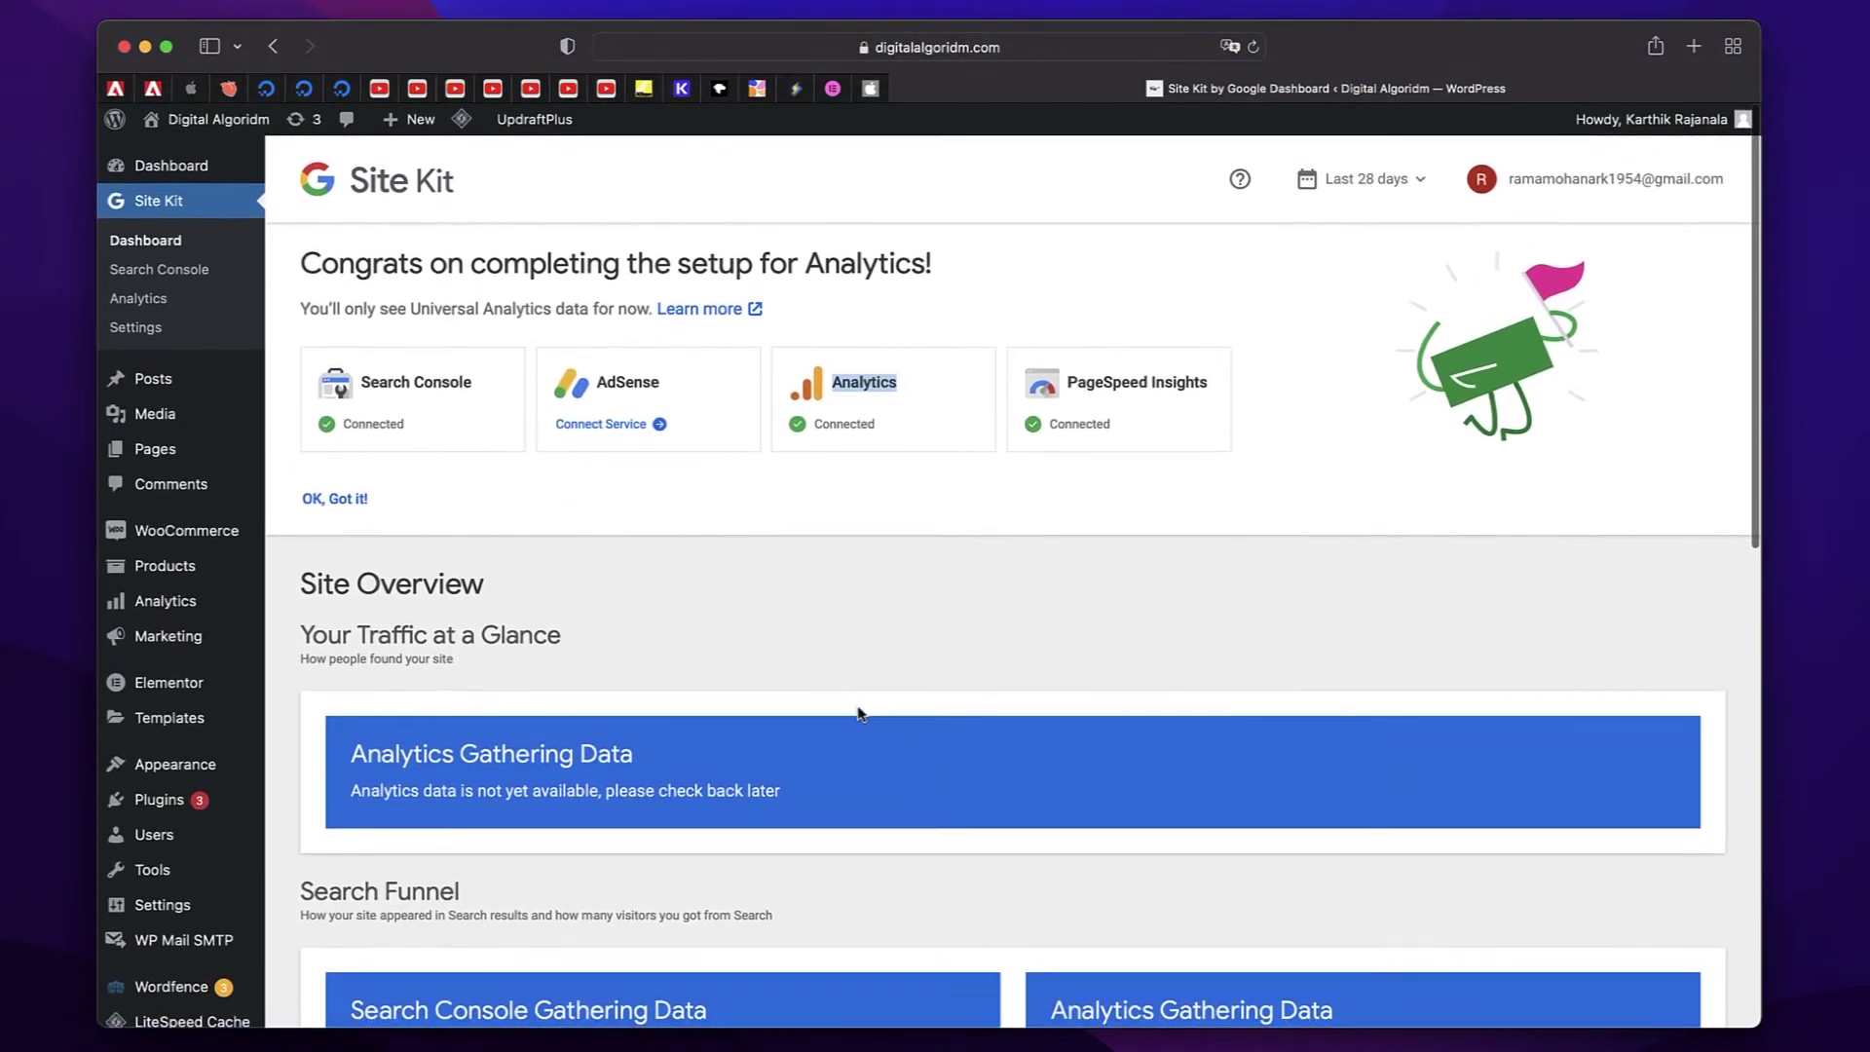
# Open Site Kit's Analytics page and scroll through its contents.
pyautogui.click(141, 299)
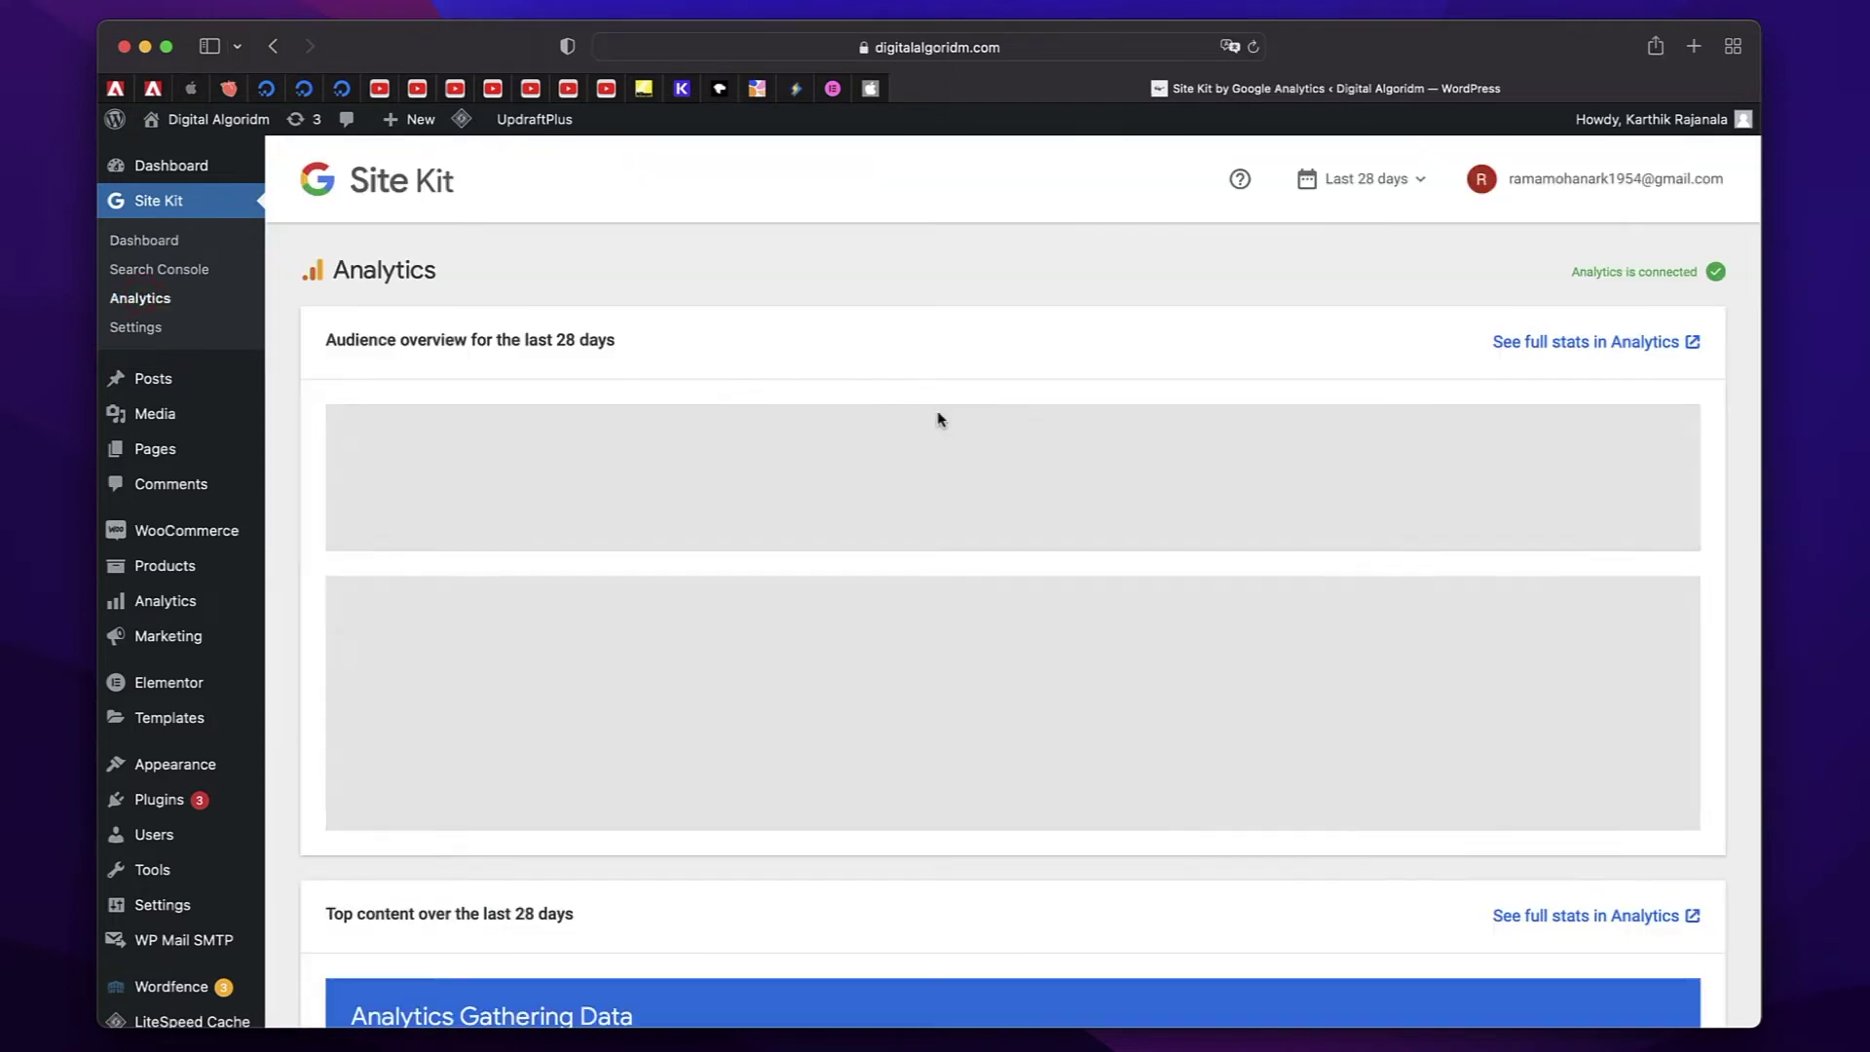
pyautogui.scroll(-4, 939, 417)
pyautogui.scroll(-3, 937, 418)
pyautogui.scroll(7, 937, 417)
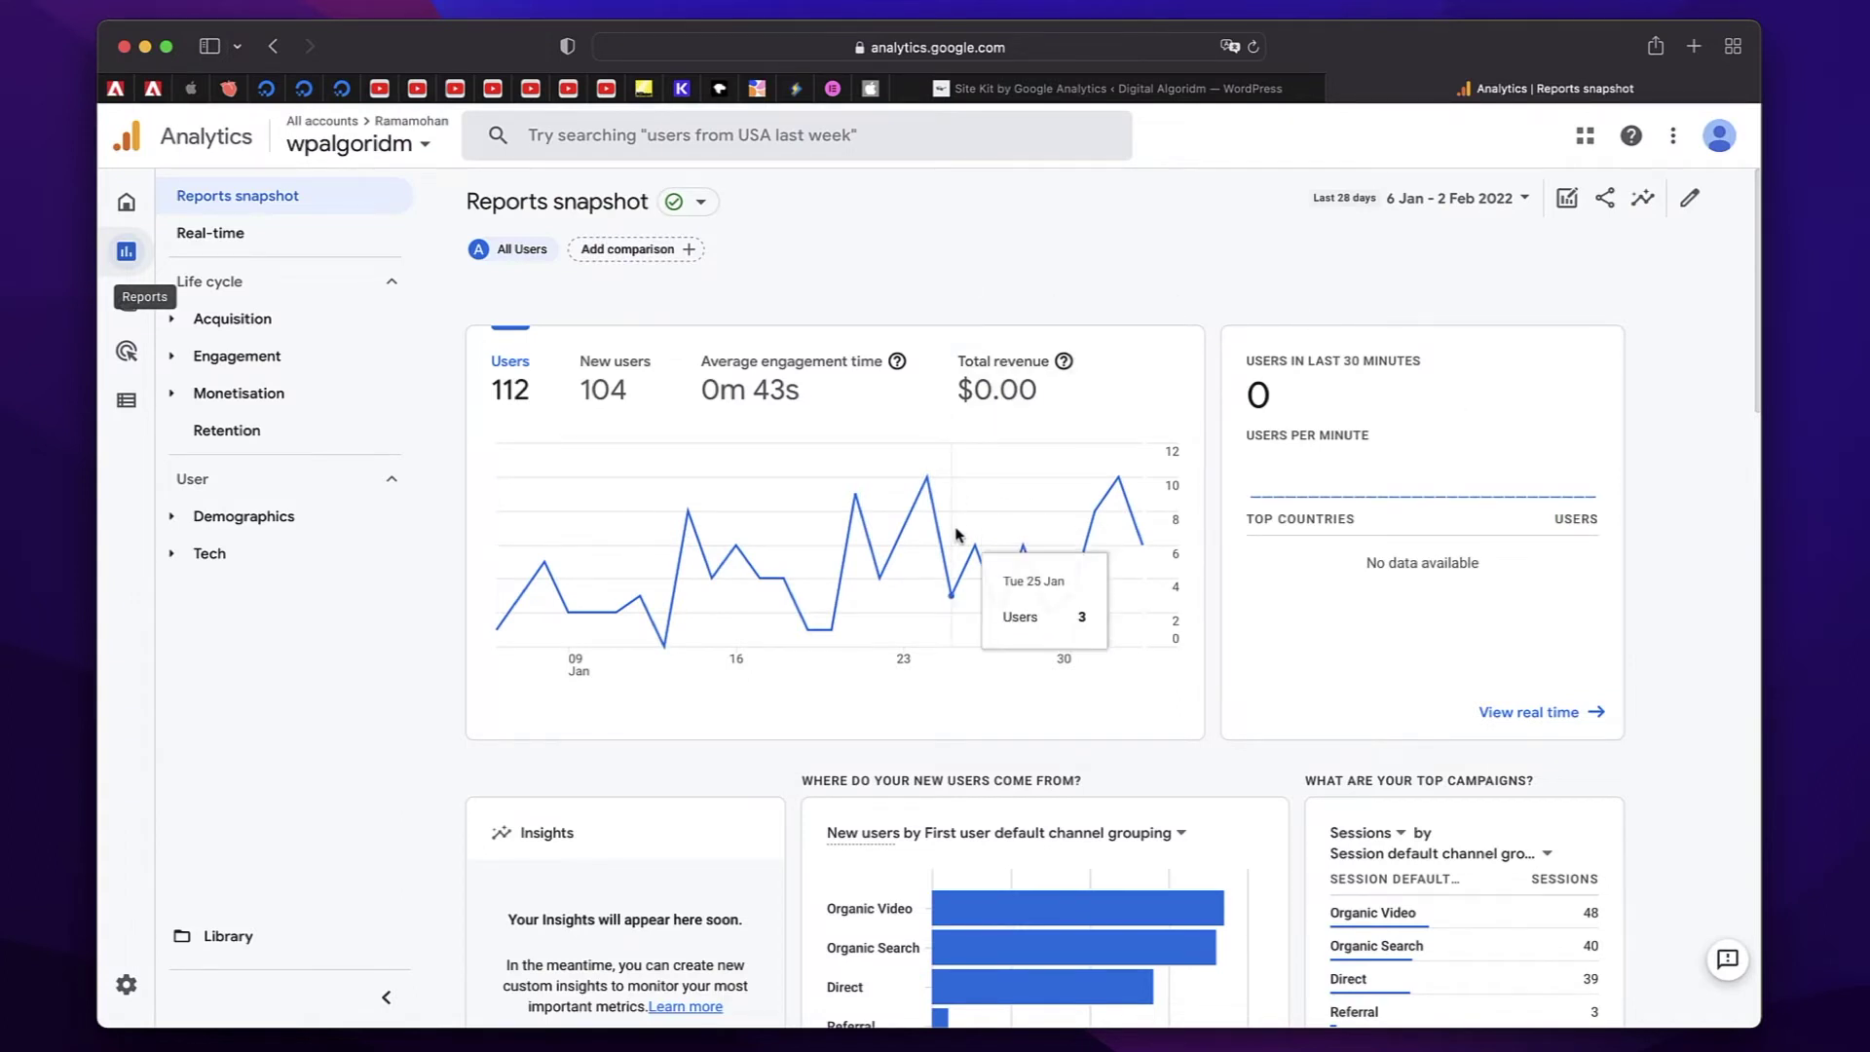
# Scroll through the last-28-days Reports snapshot cards, then return to the Site Kit tab.
pyautogui.scroll(-4, 963, 487)
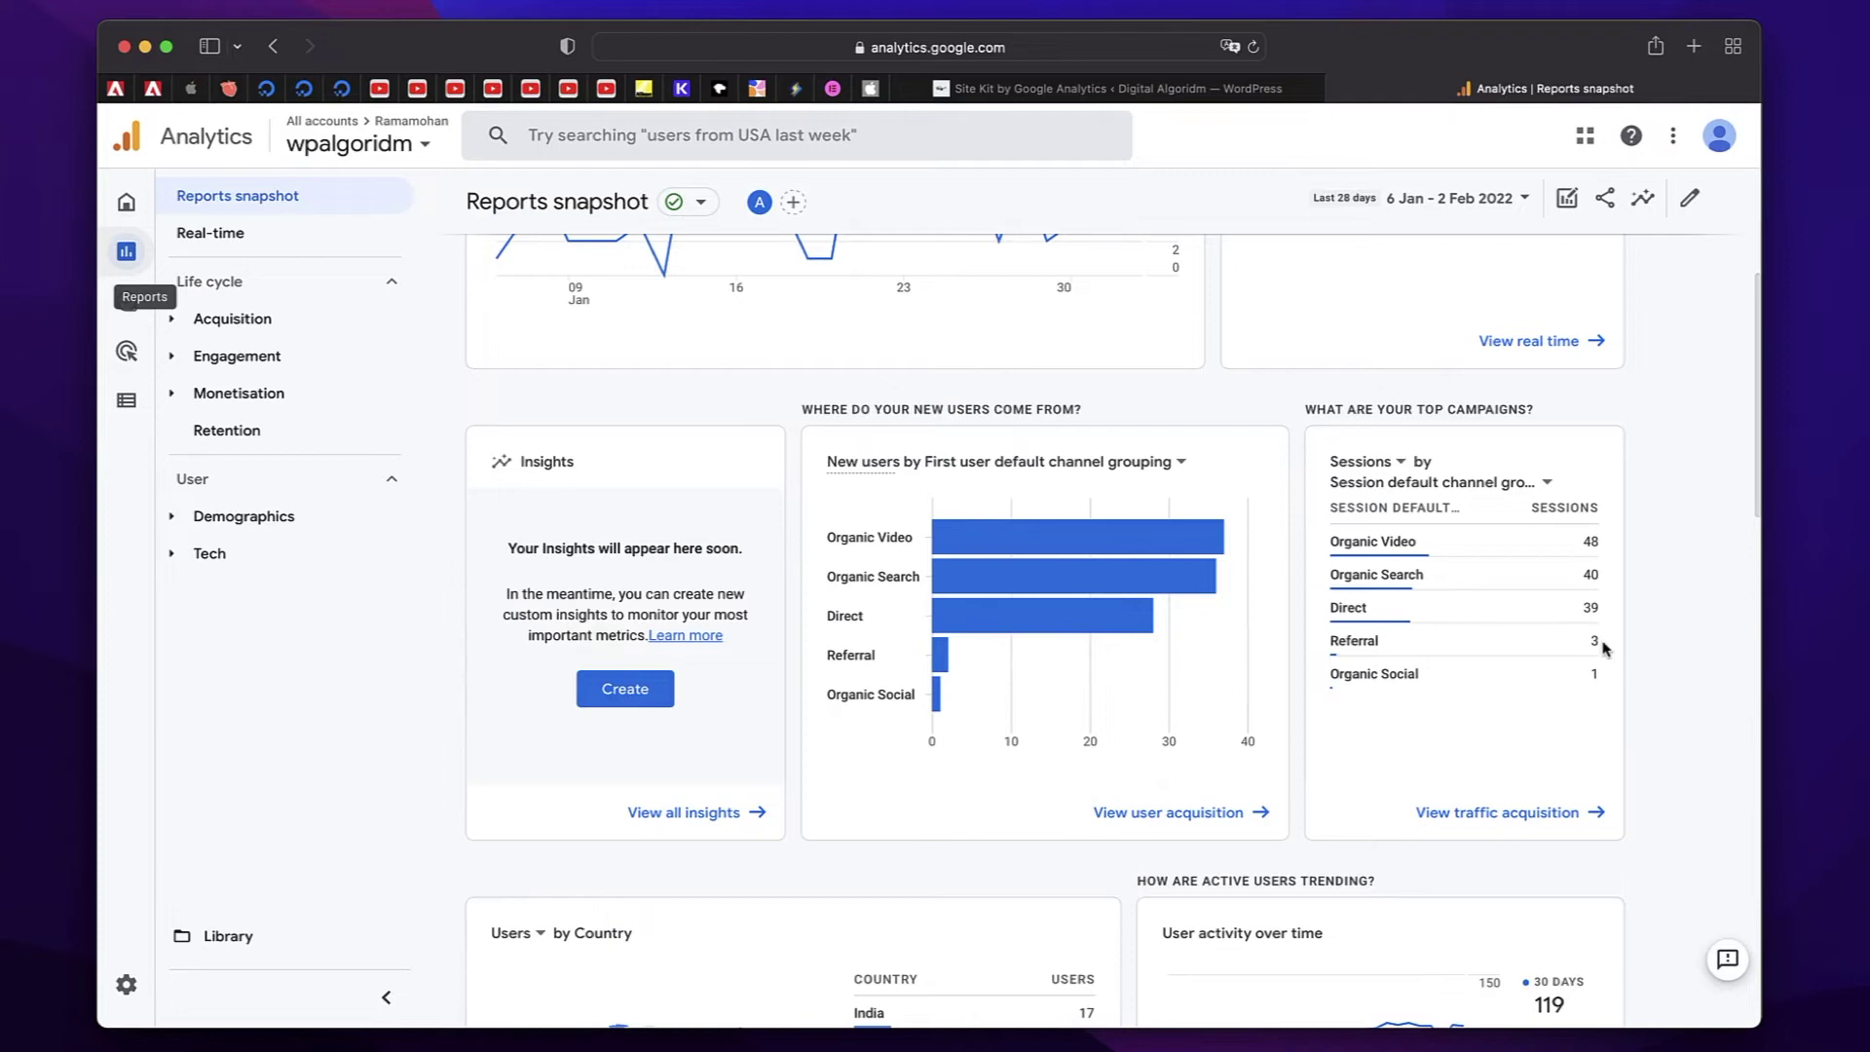
pyautogui.scroll(-4, 1701, 661)
pyautogui.scroll(-1, 1701, 660)
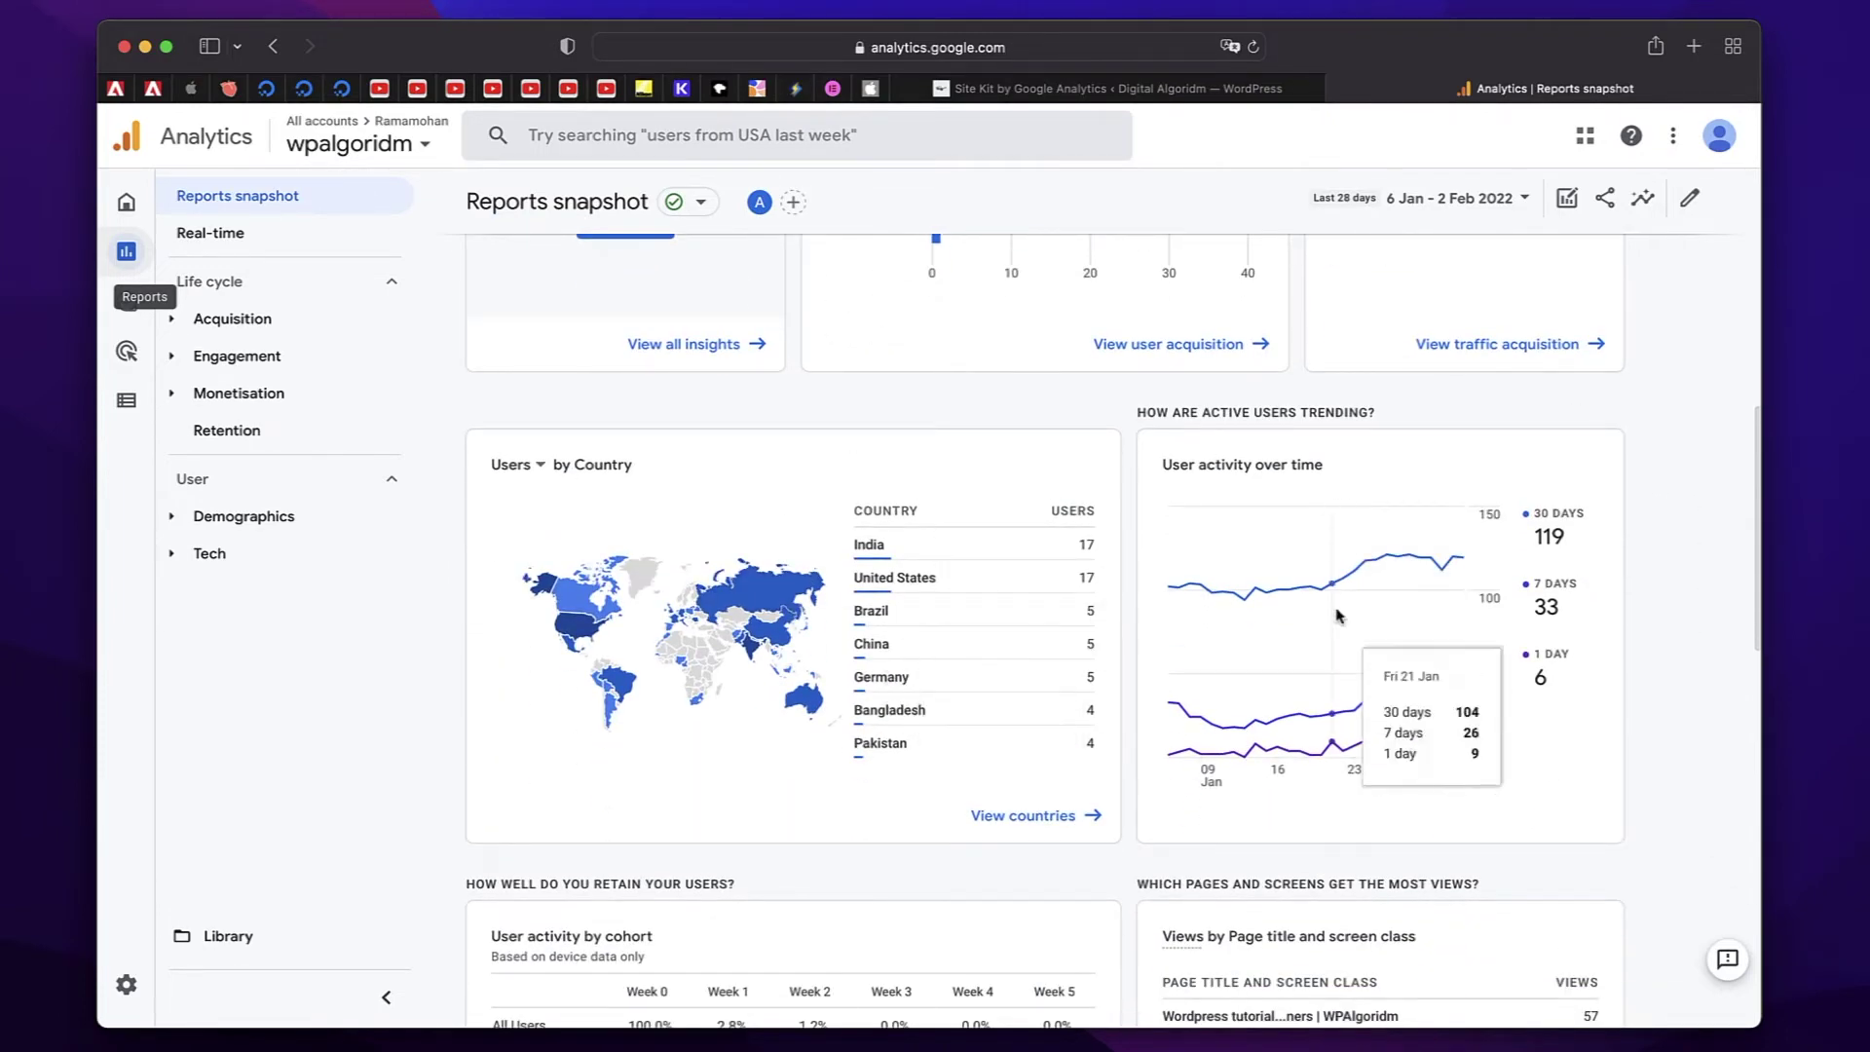
pyautogui.scroll(-3, 1412, 682)
pyautogui.scroll(-1, 876, 682)
pyautogui.scroll(-1, 818, 767)
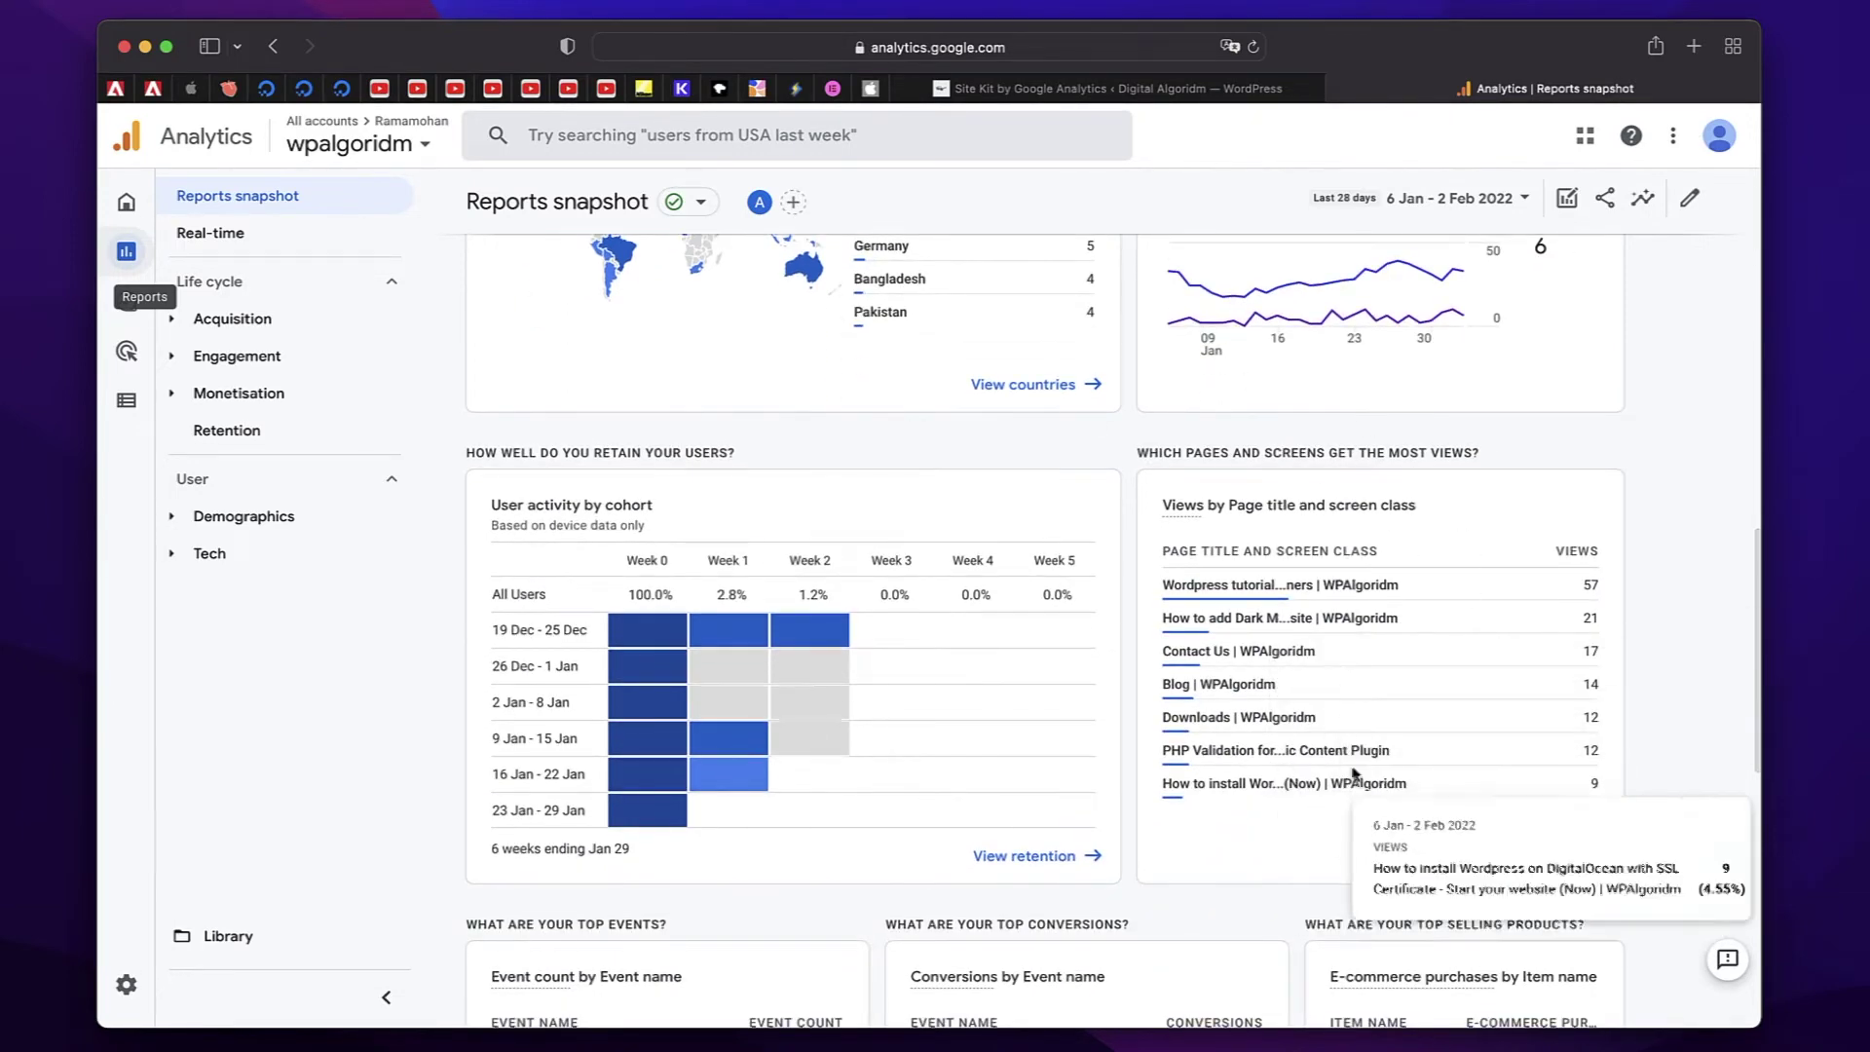
pyautogui.scroll(-6, 1679, 662)
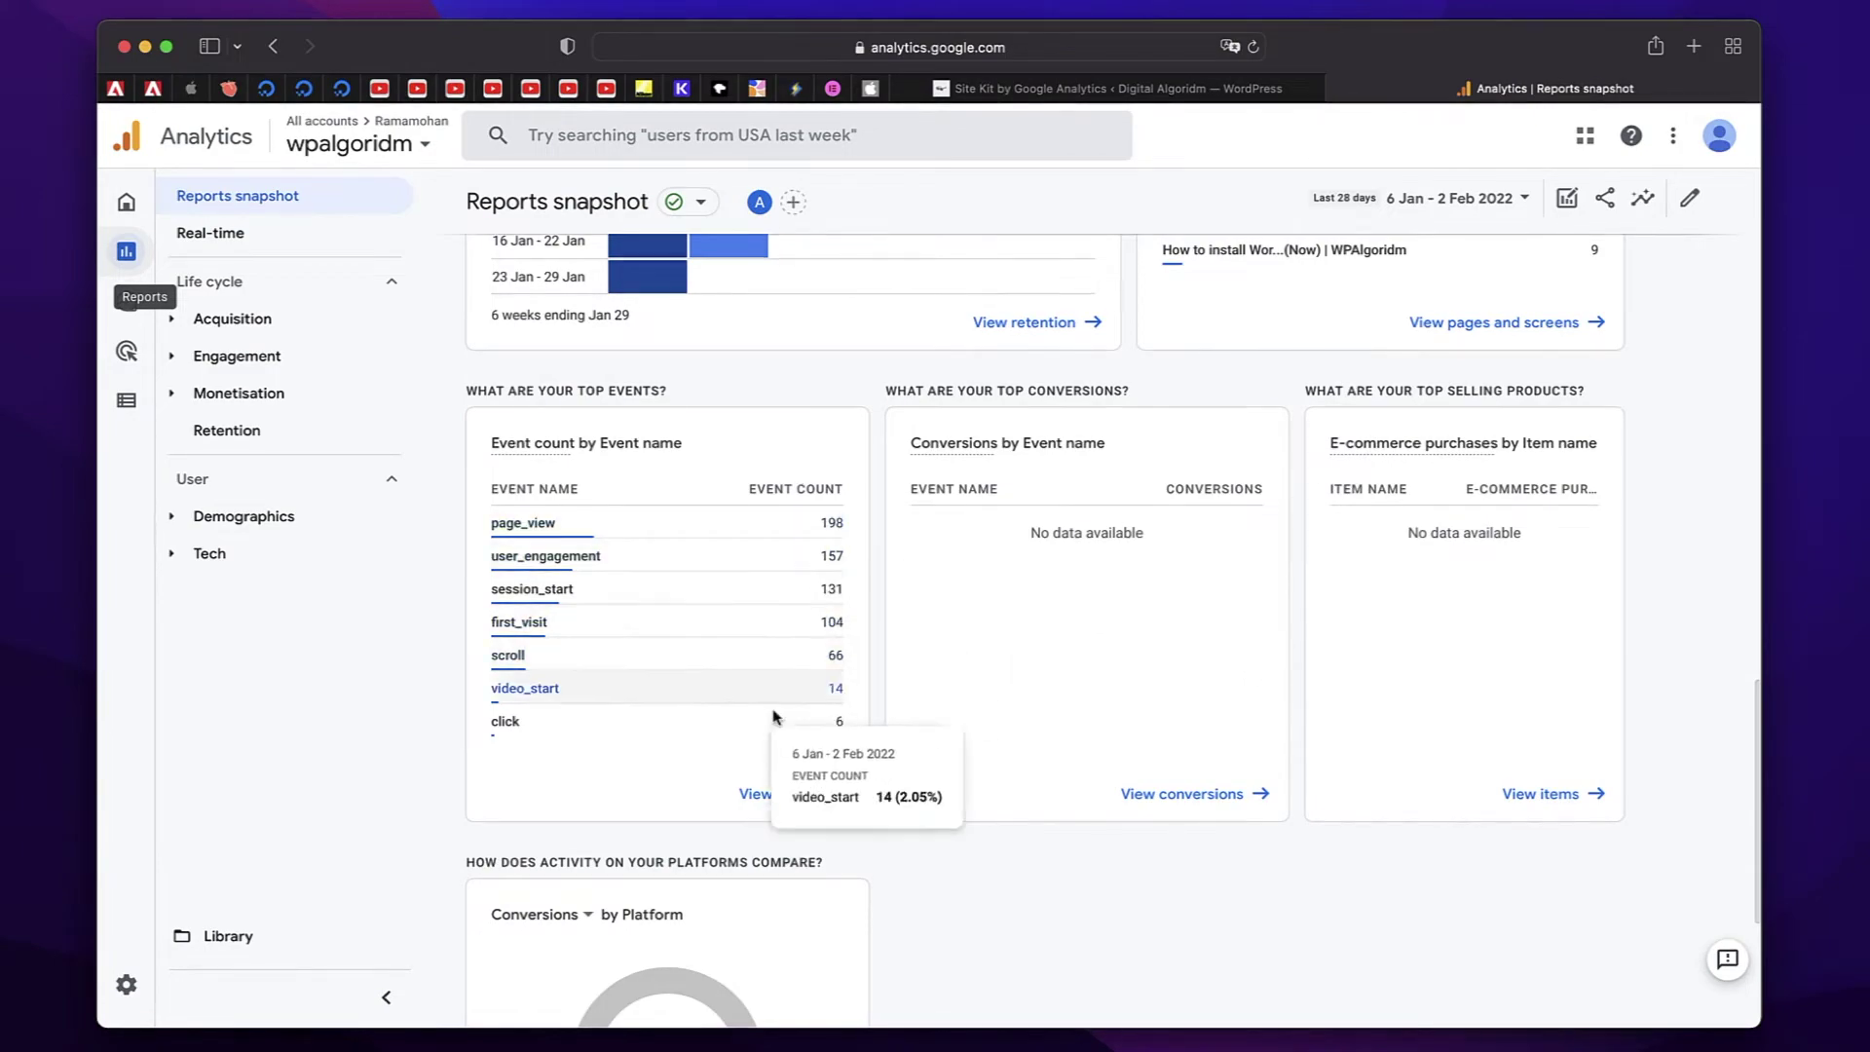
pyautogui.scroll(-1, 1288, 763)
pyautogui.scroll(-3, 1288, 764)
pyautogui.scroll(15, 1286, 759)
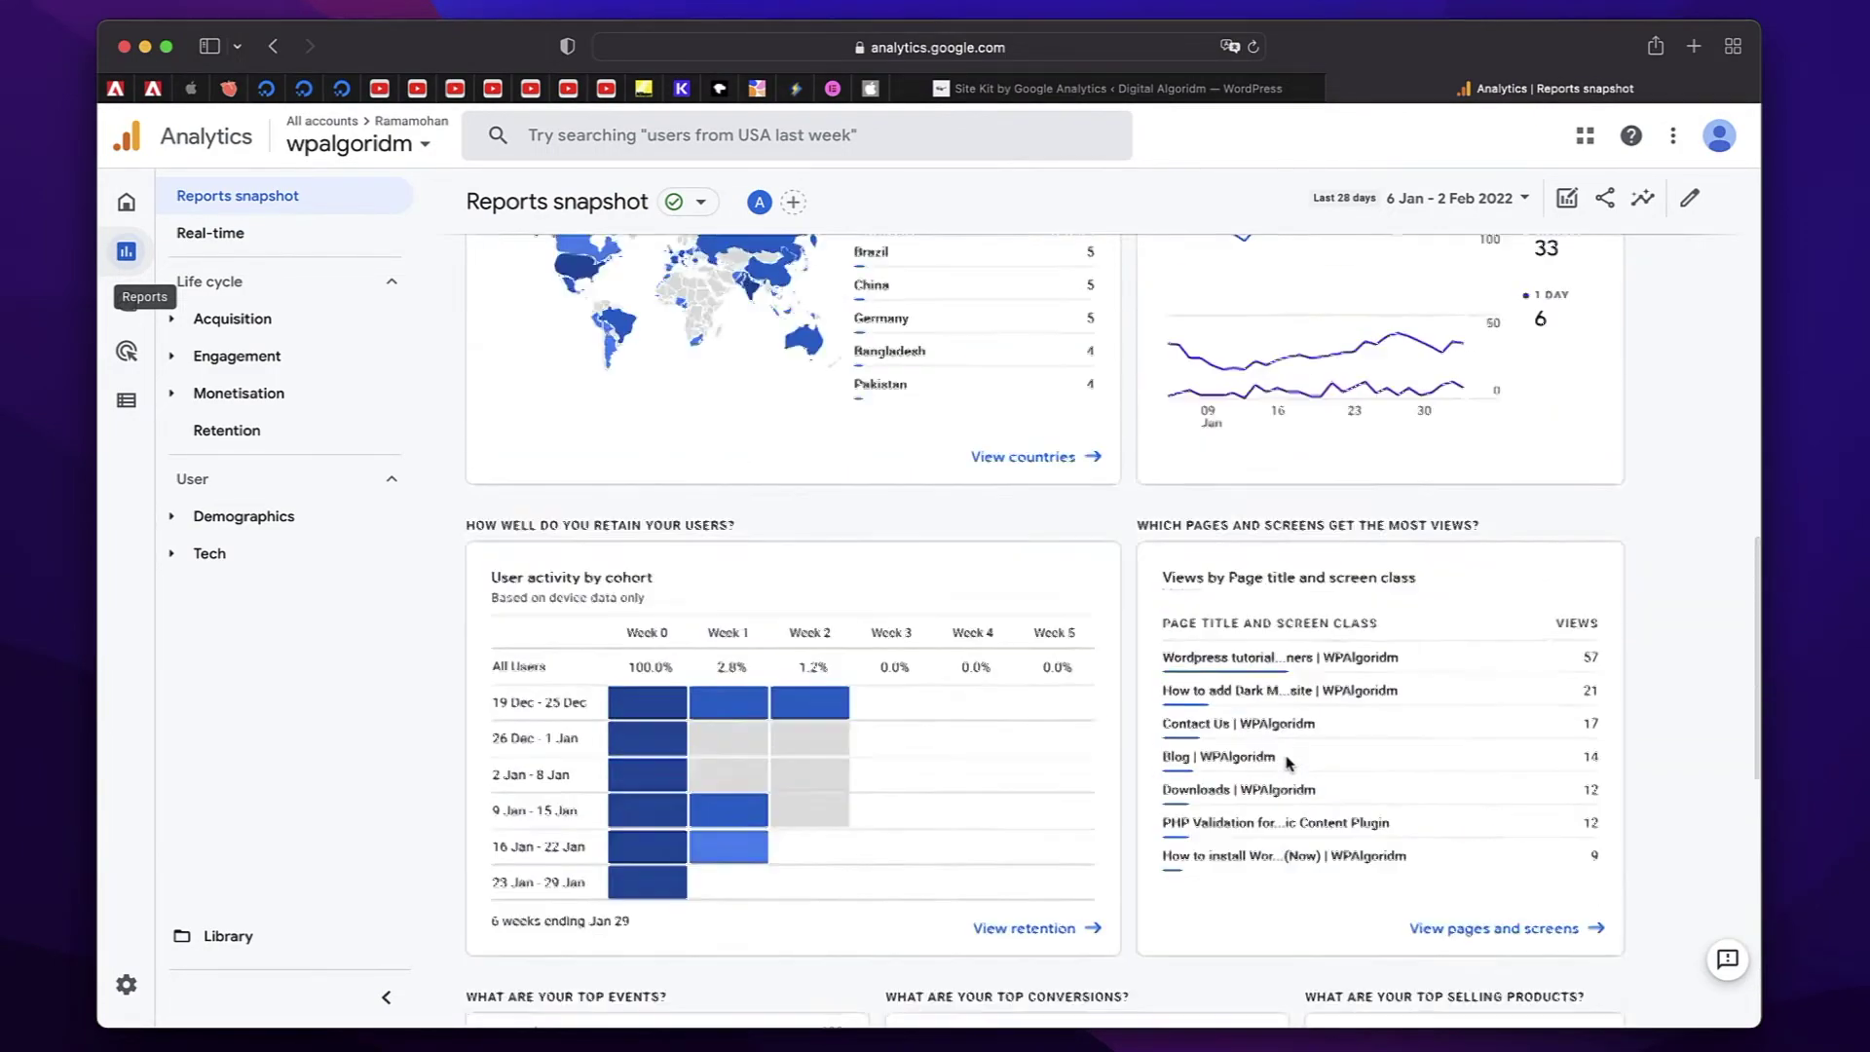
pyautogui.click(1069, 87)
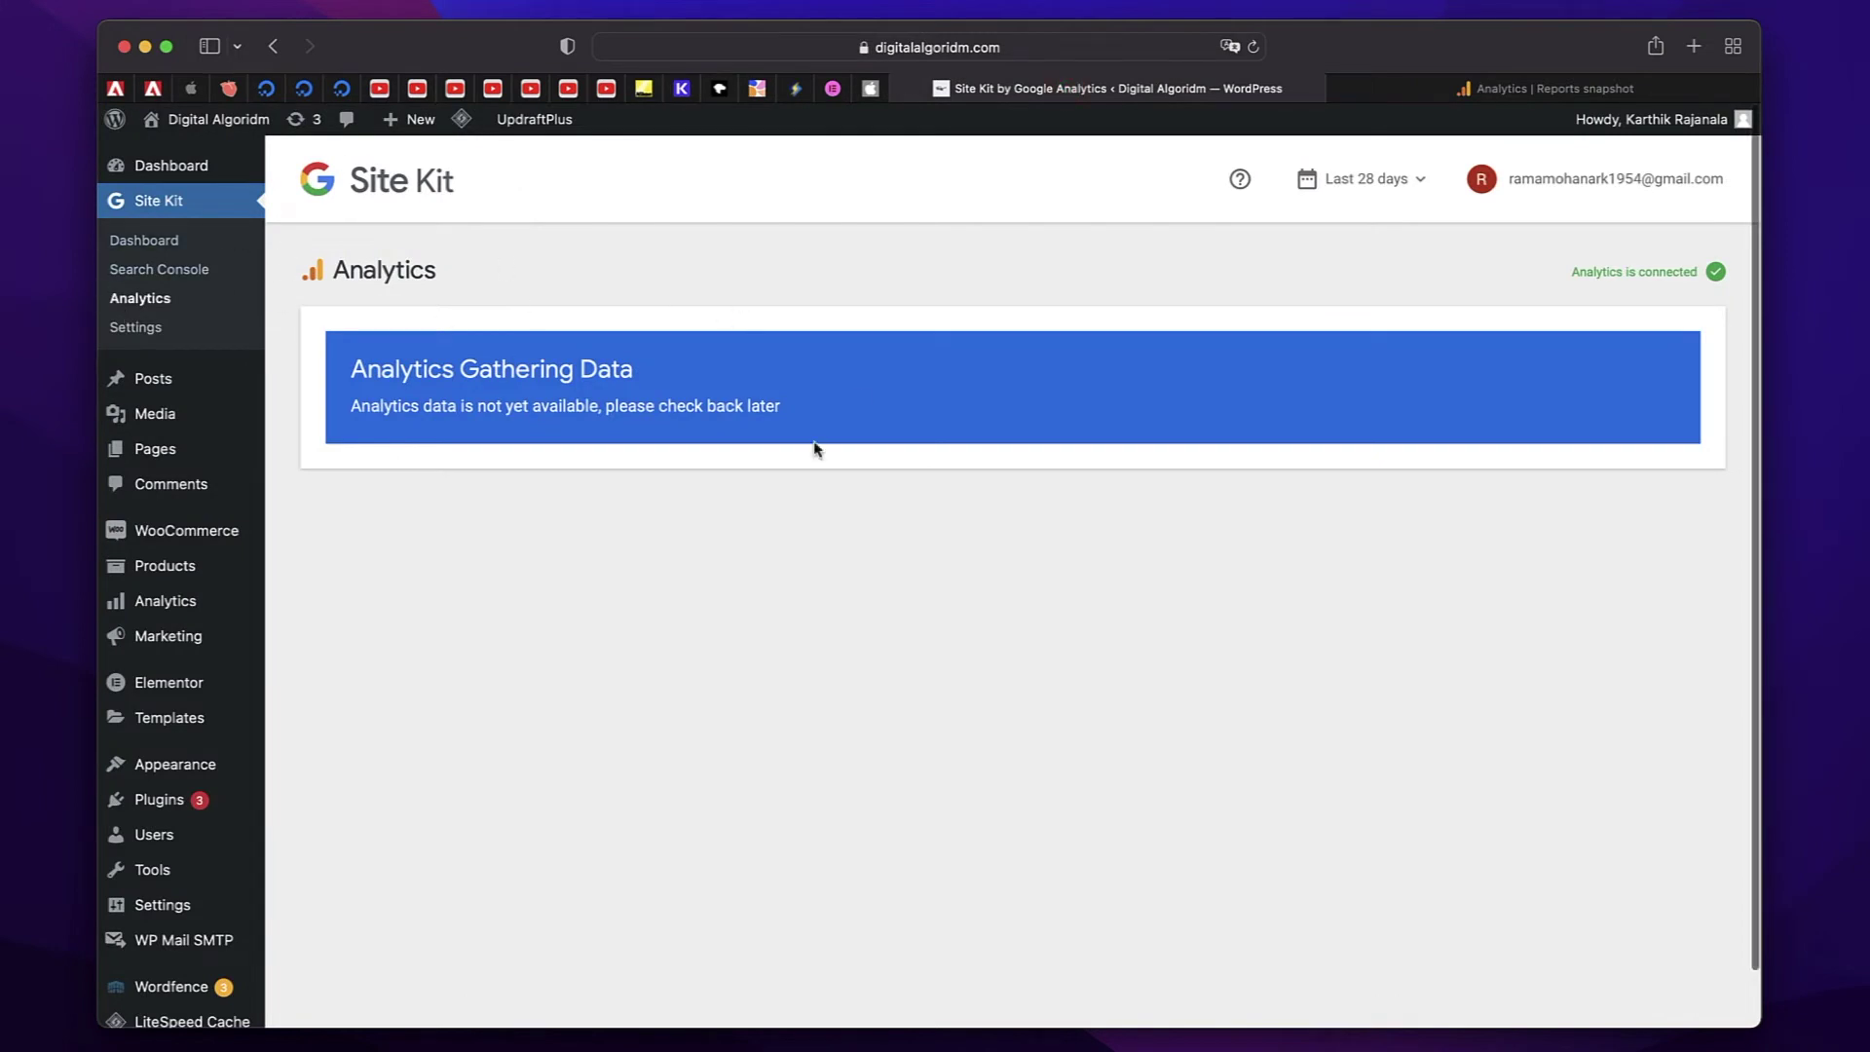
# Recheck the Google Analytics tab, return to Site Kit, and bring up Elementor's sidebar submenu.
pyautogui.click(1498, 92)
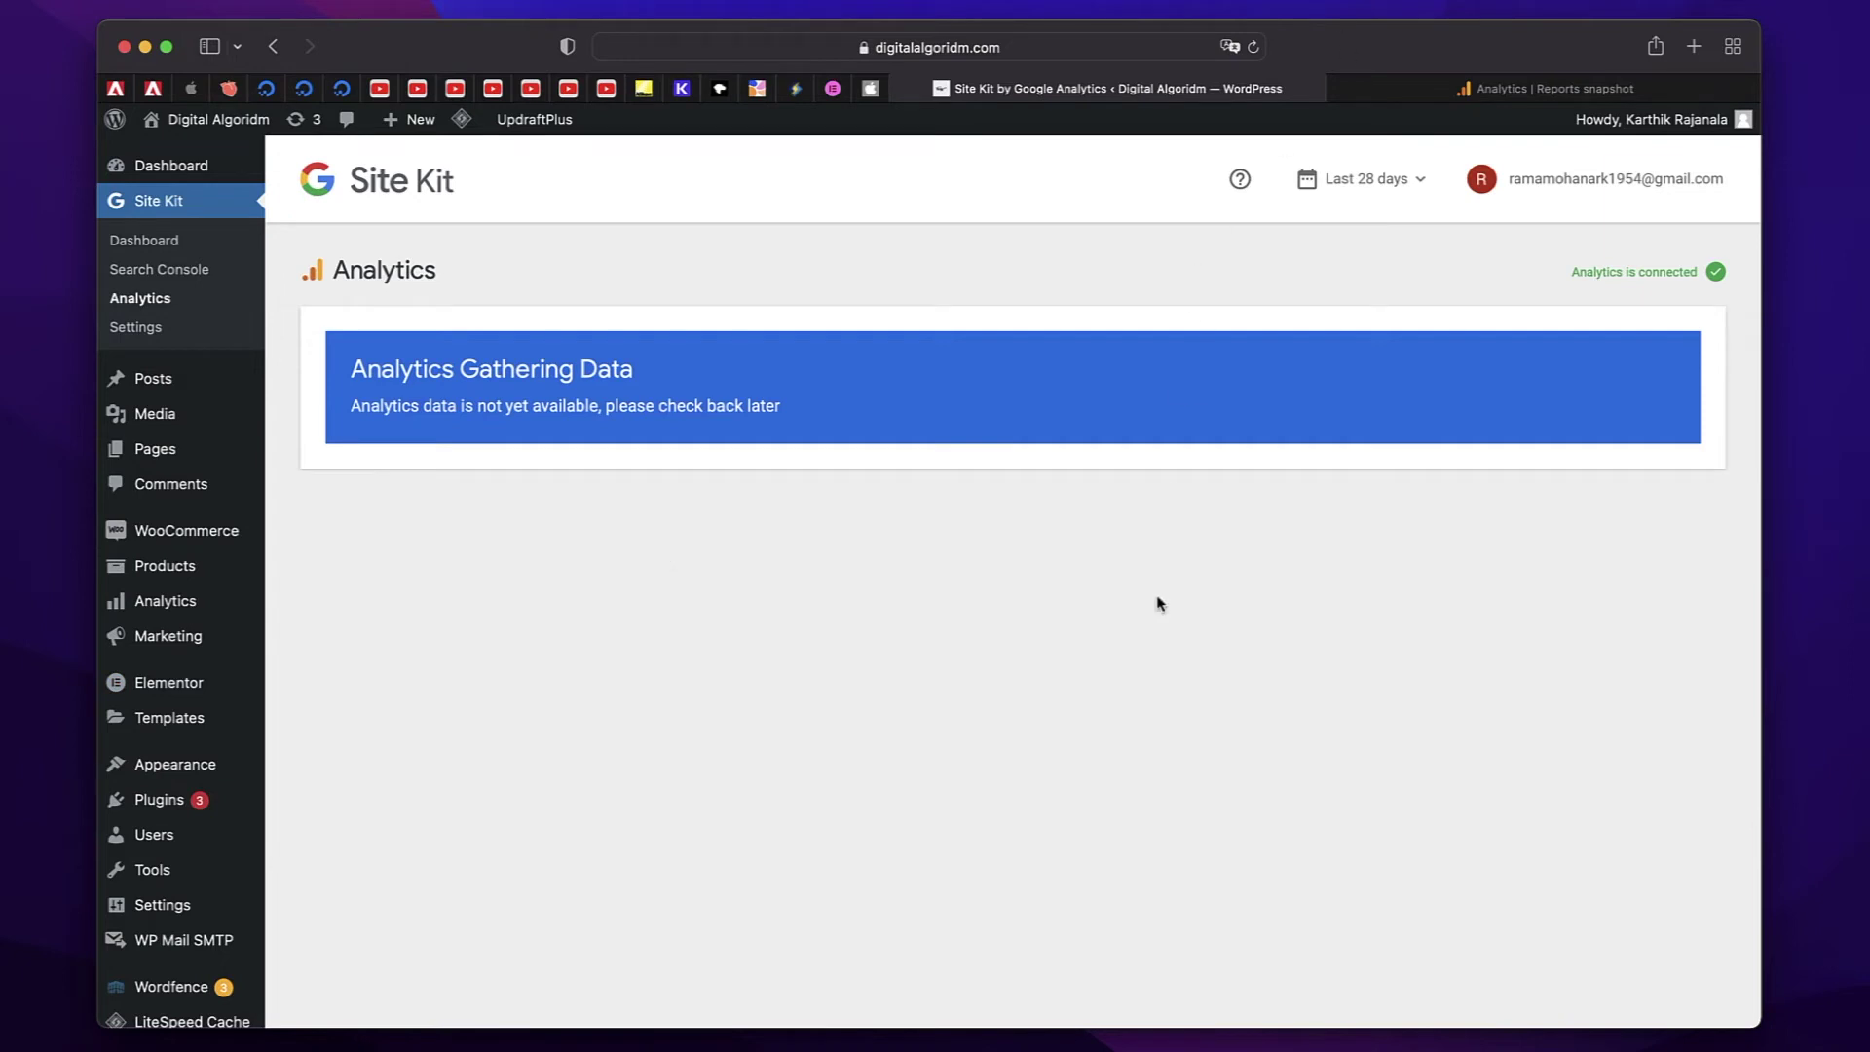
pyautogui.click(1457, 89)
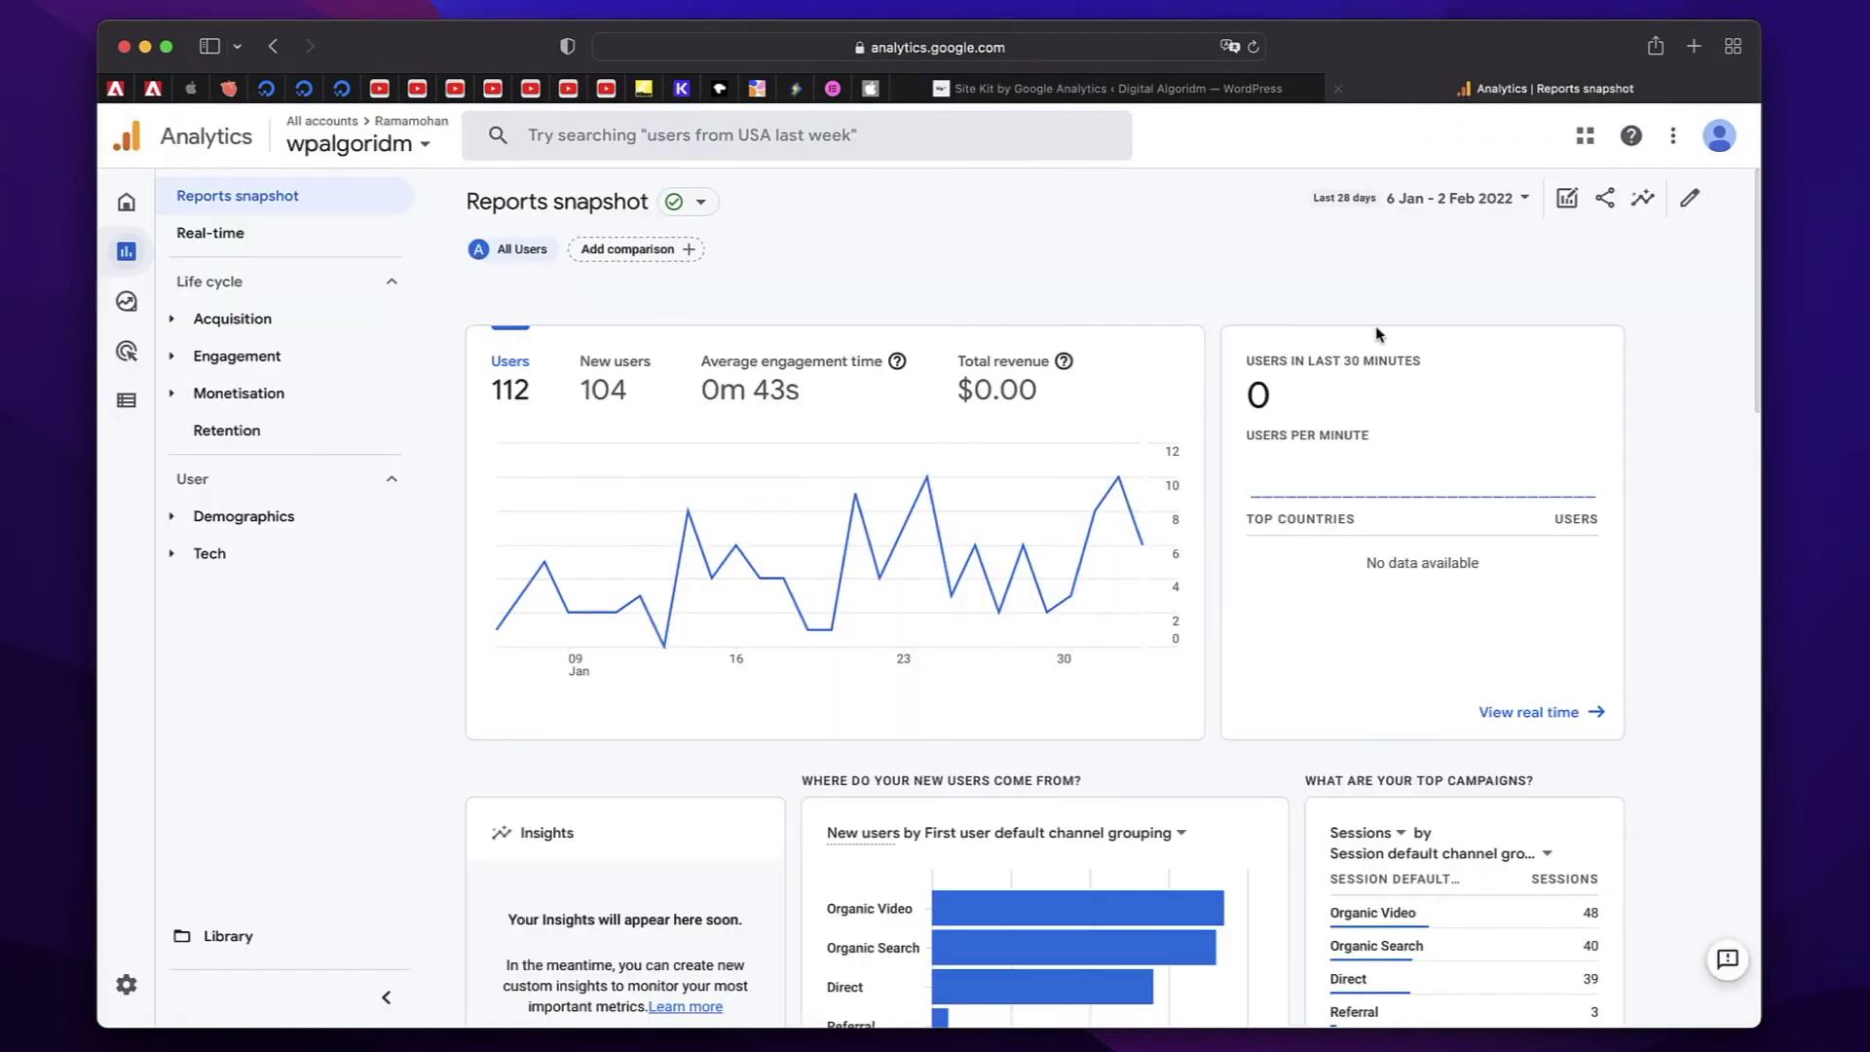
pyautogui.click(1190, 90)
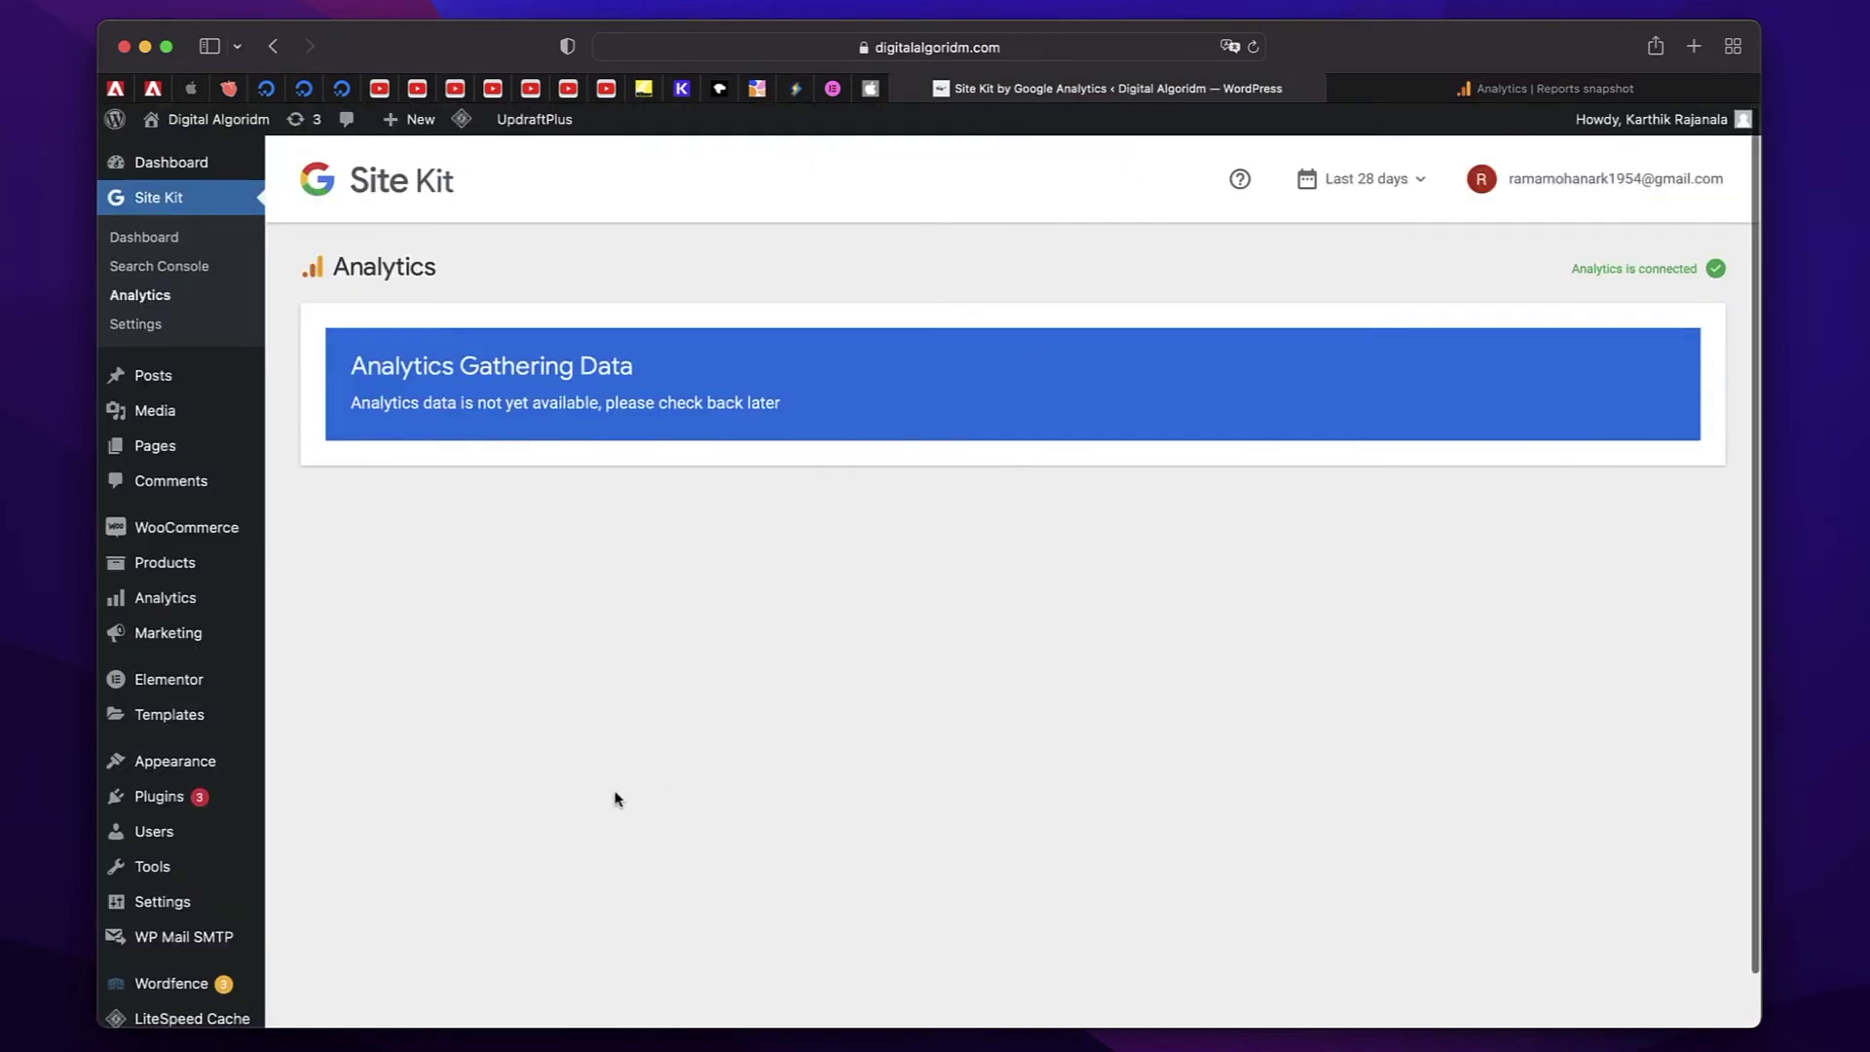
pyautogui.scroll(-2, 619, 791)
pyautogui.moveTo(225, 655)
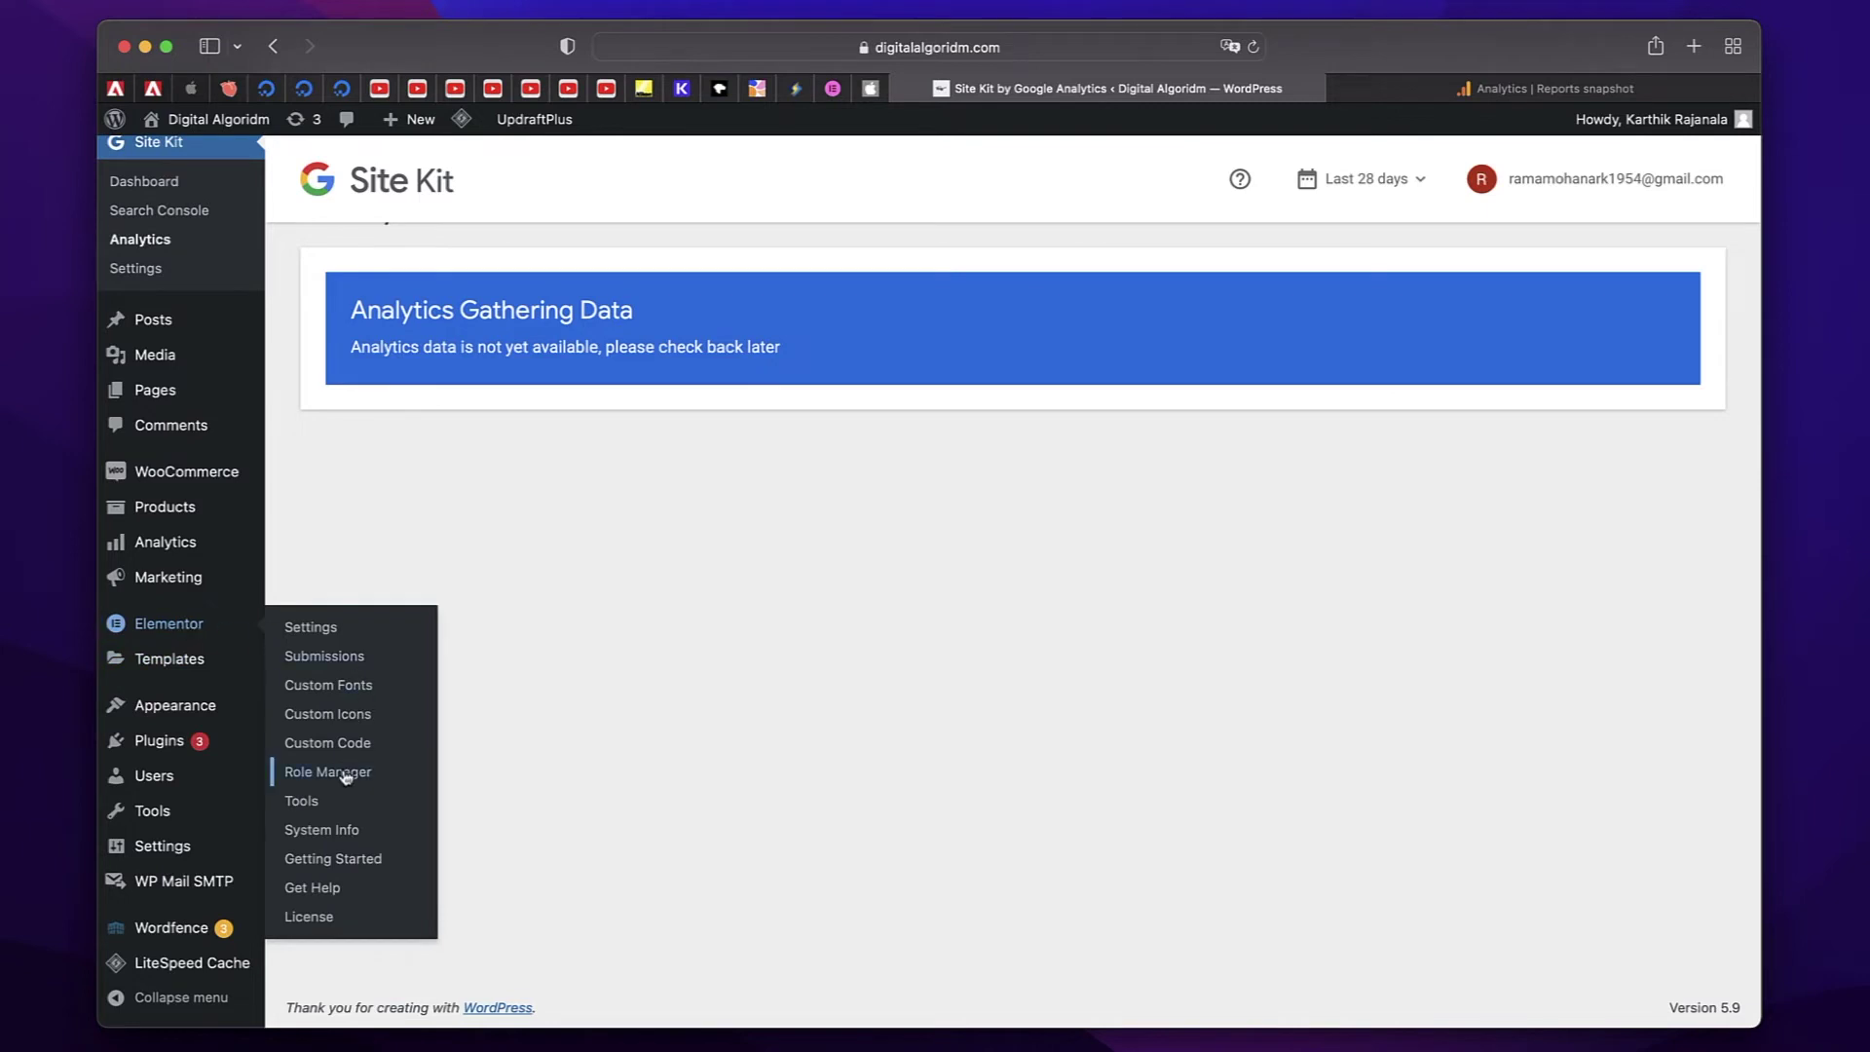
# Create an Elementor custom code snippet named 'Analytics Code' with priority 1.
pyautogui.click(368, 743)
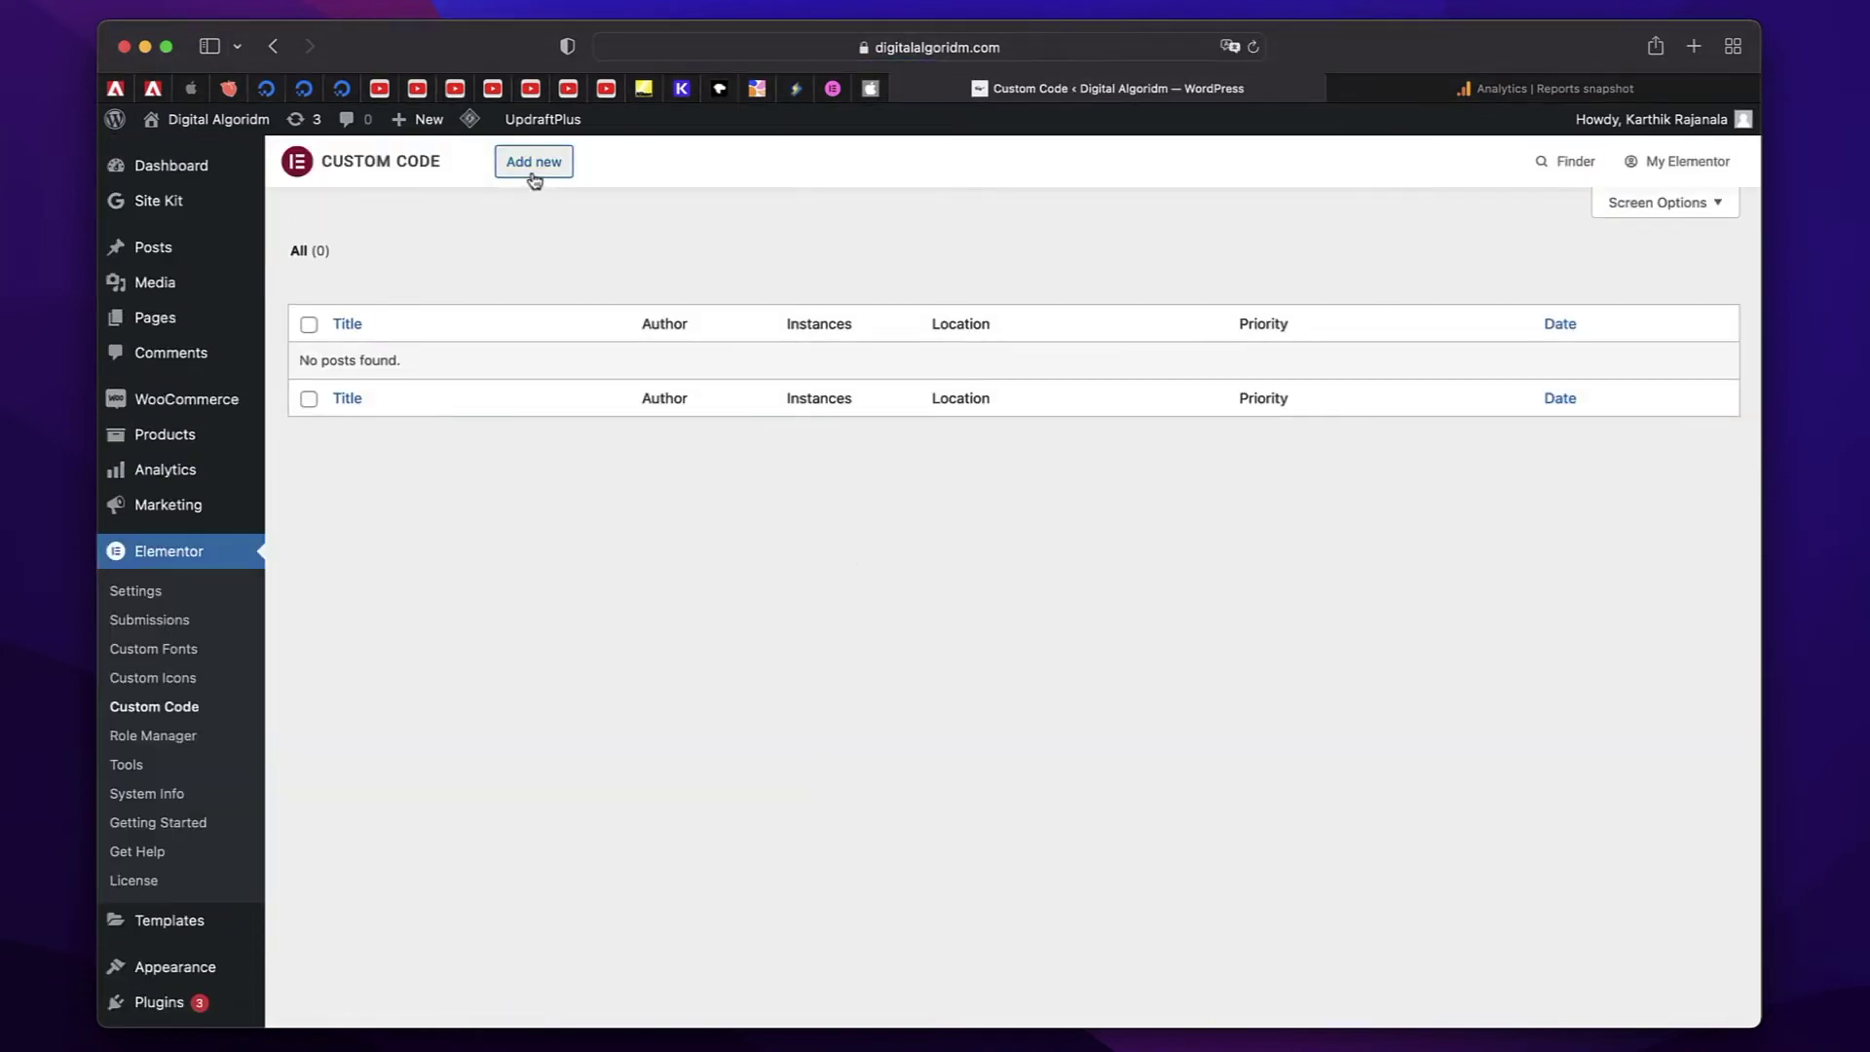
pyautogui.click(532, 161)
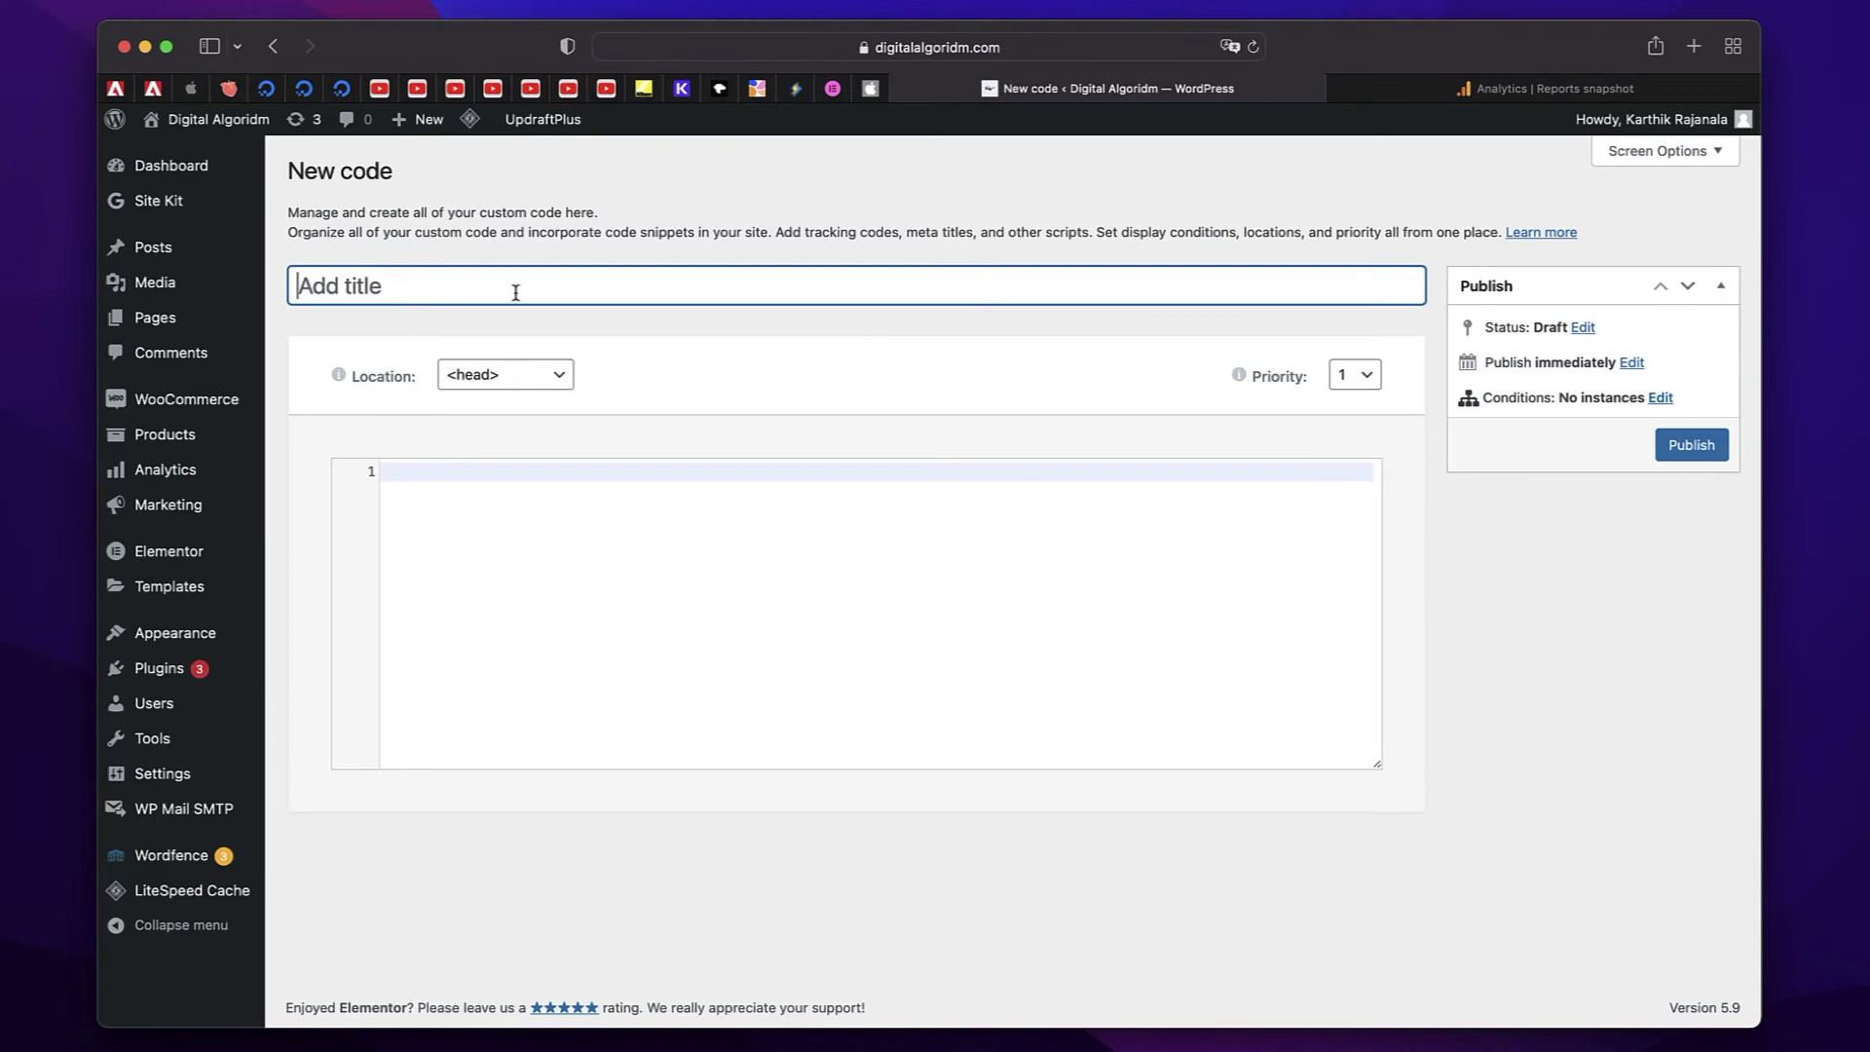
pyautogui.write('Analytics Code')
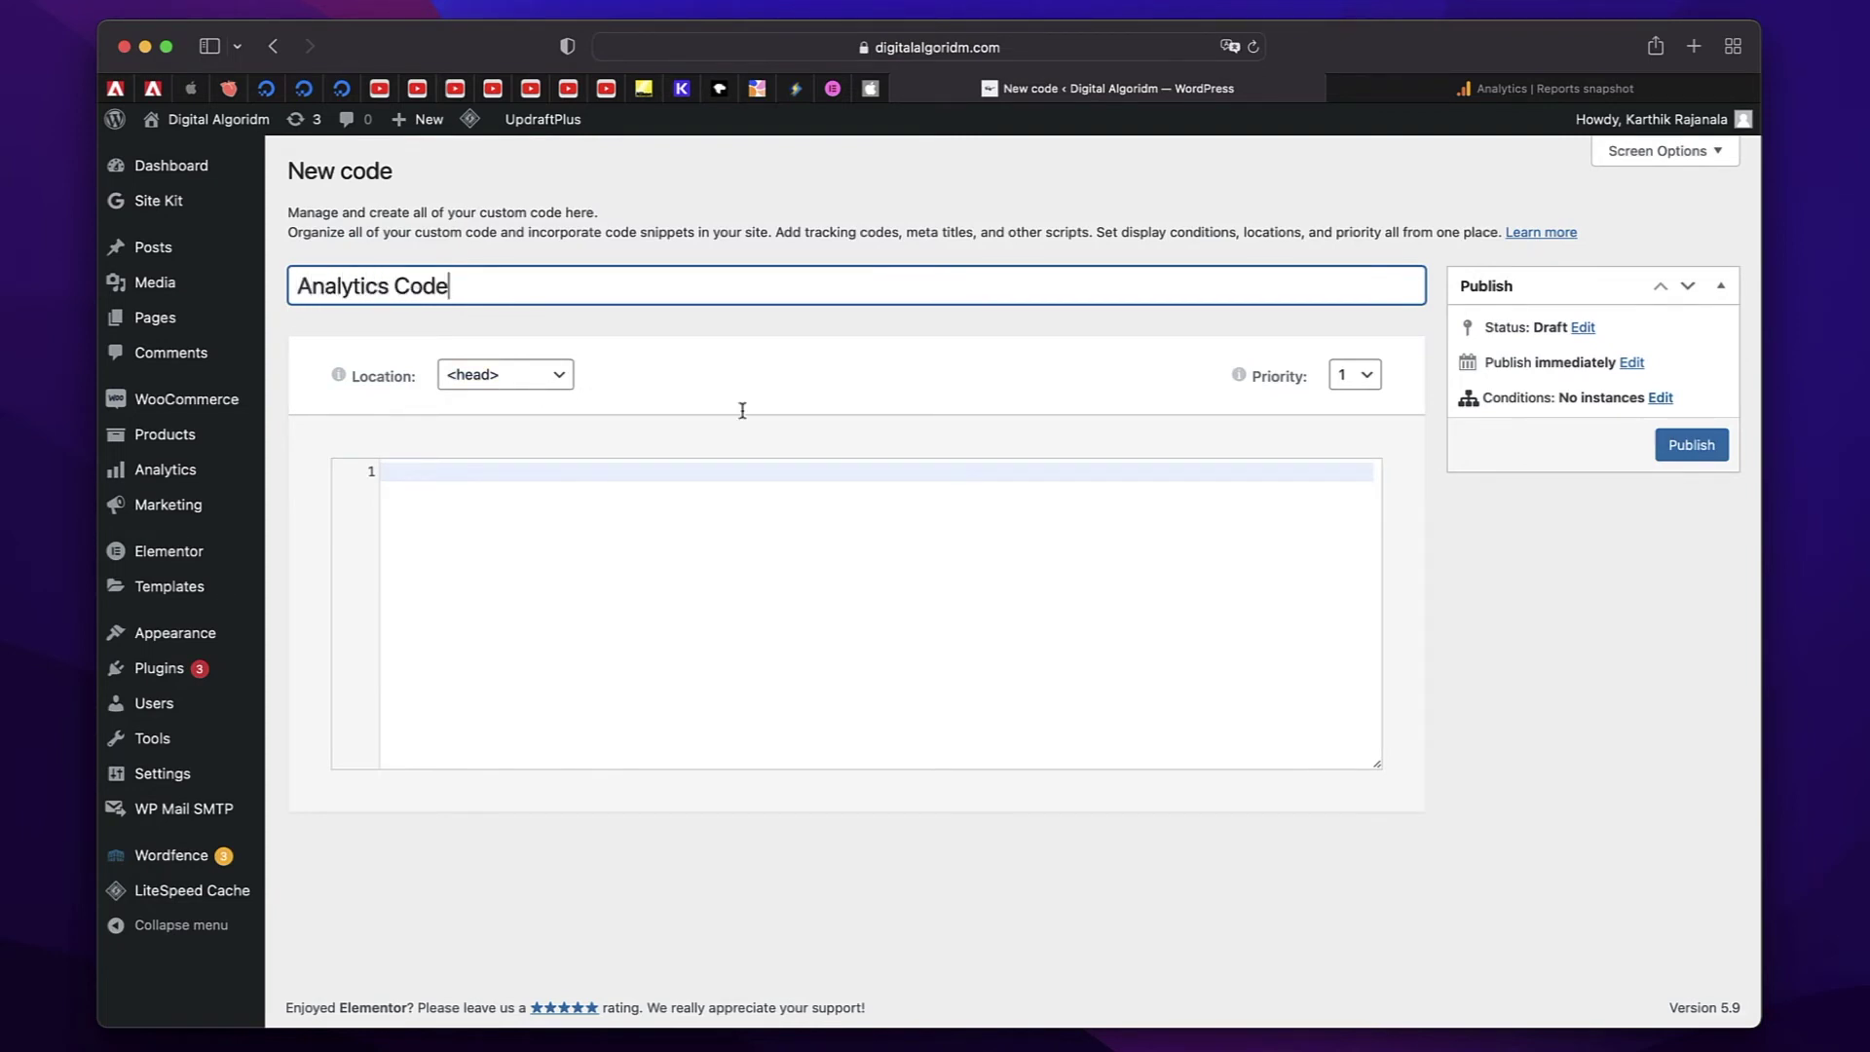
pyautogui.click(1364, 378)
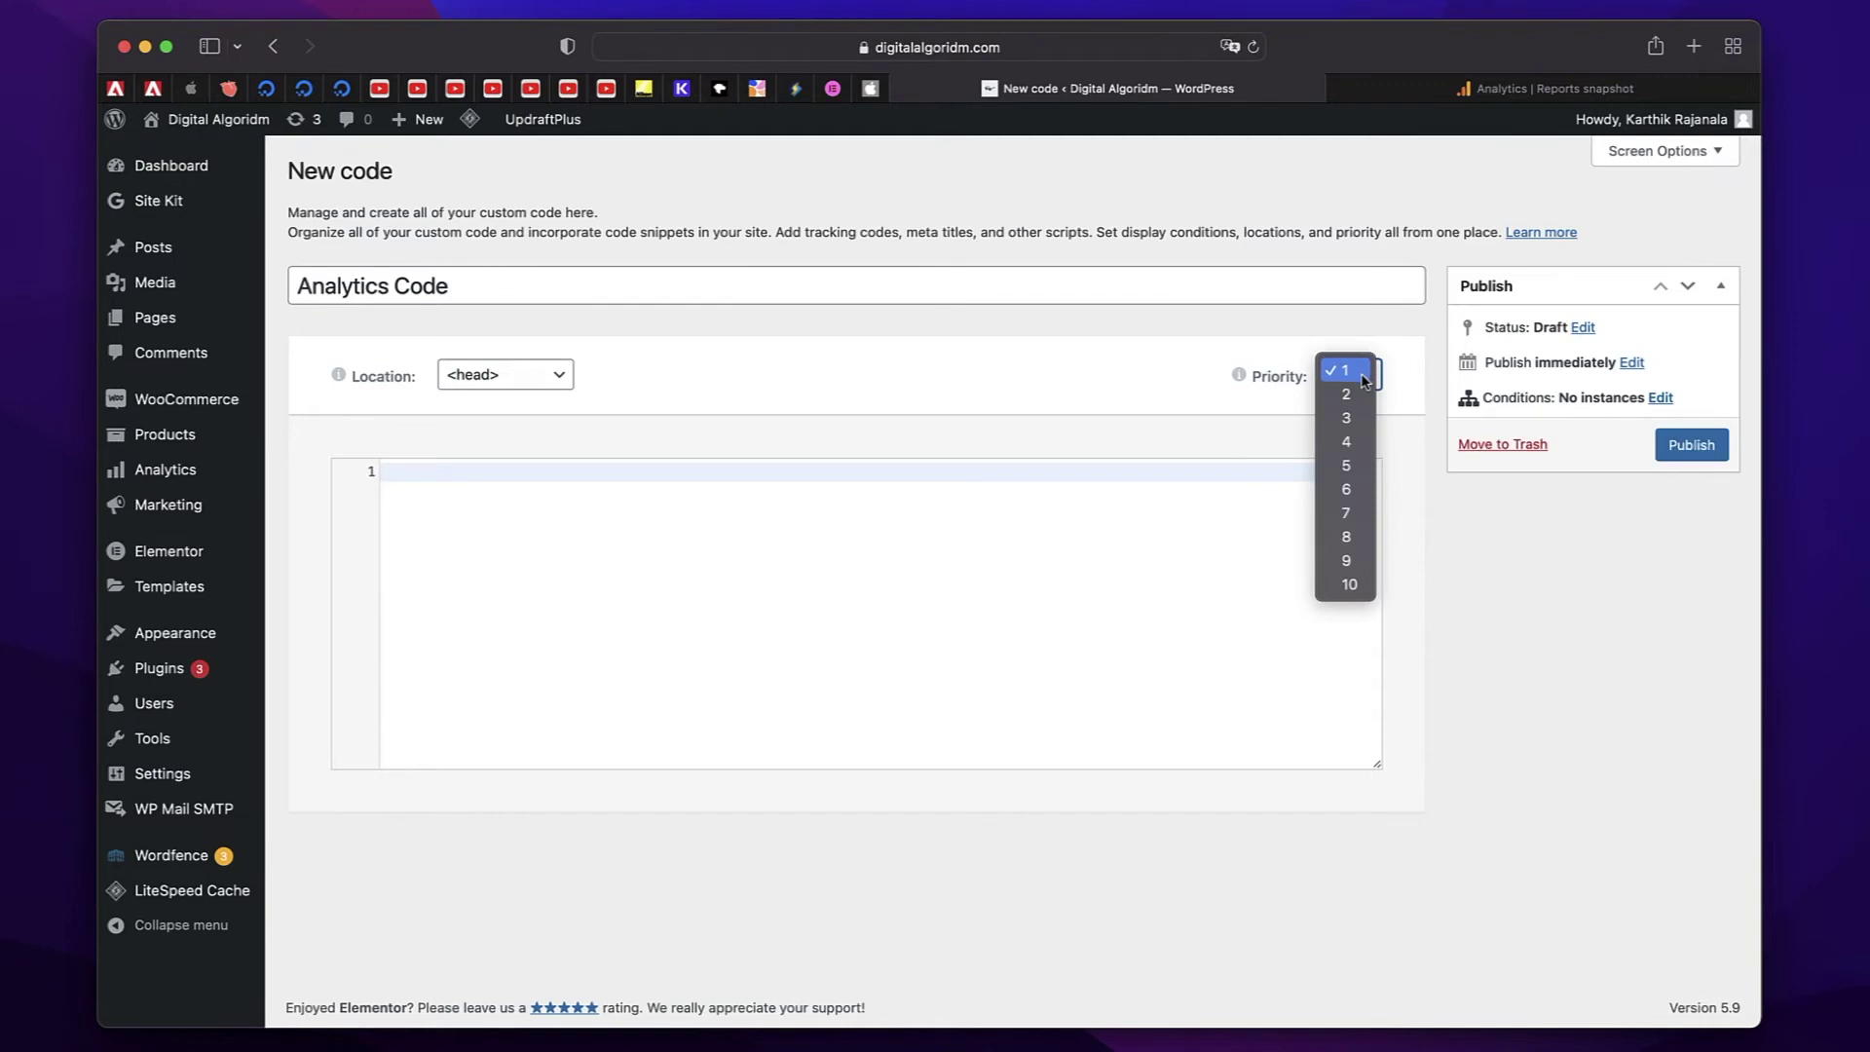
pyautogui.click(1364, 378)
pyautogui.click(1067, 540)
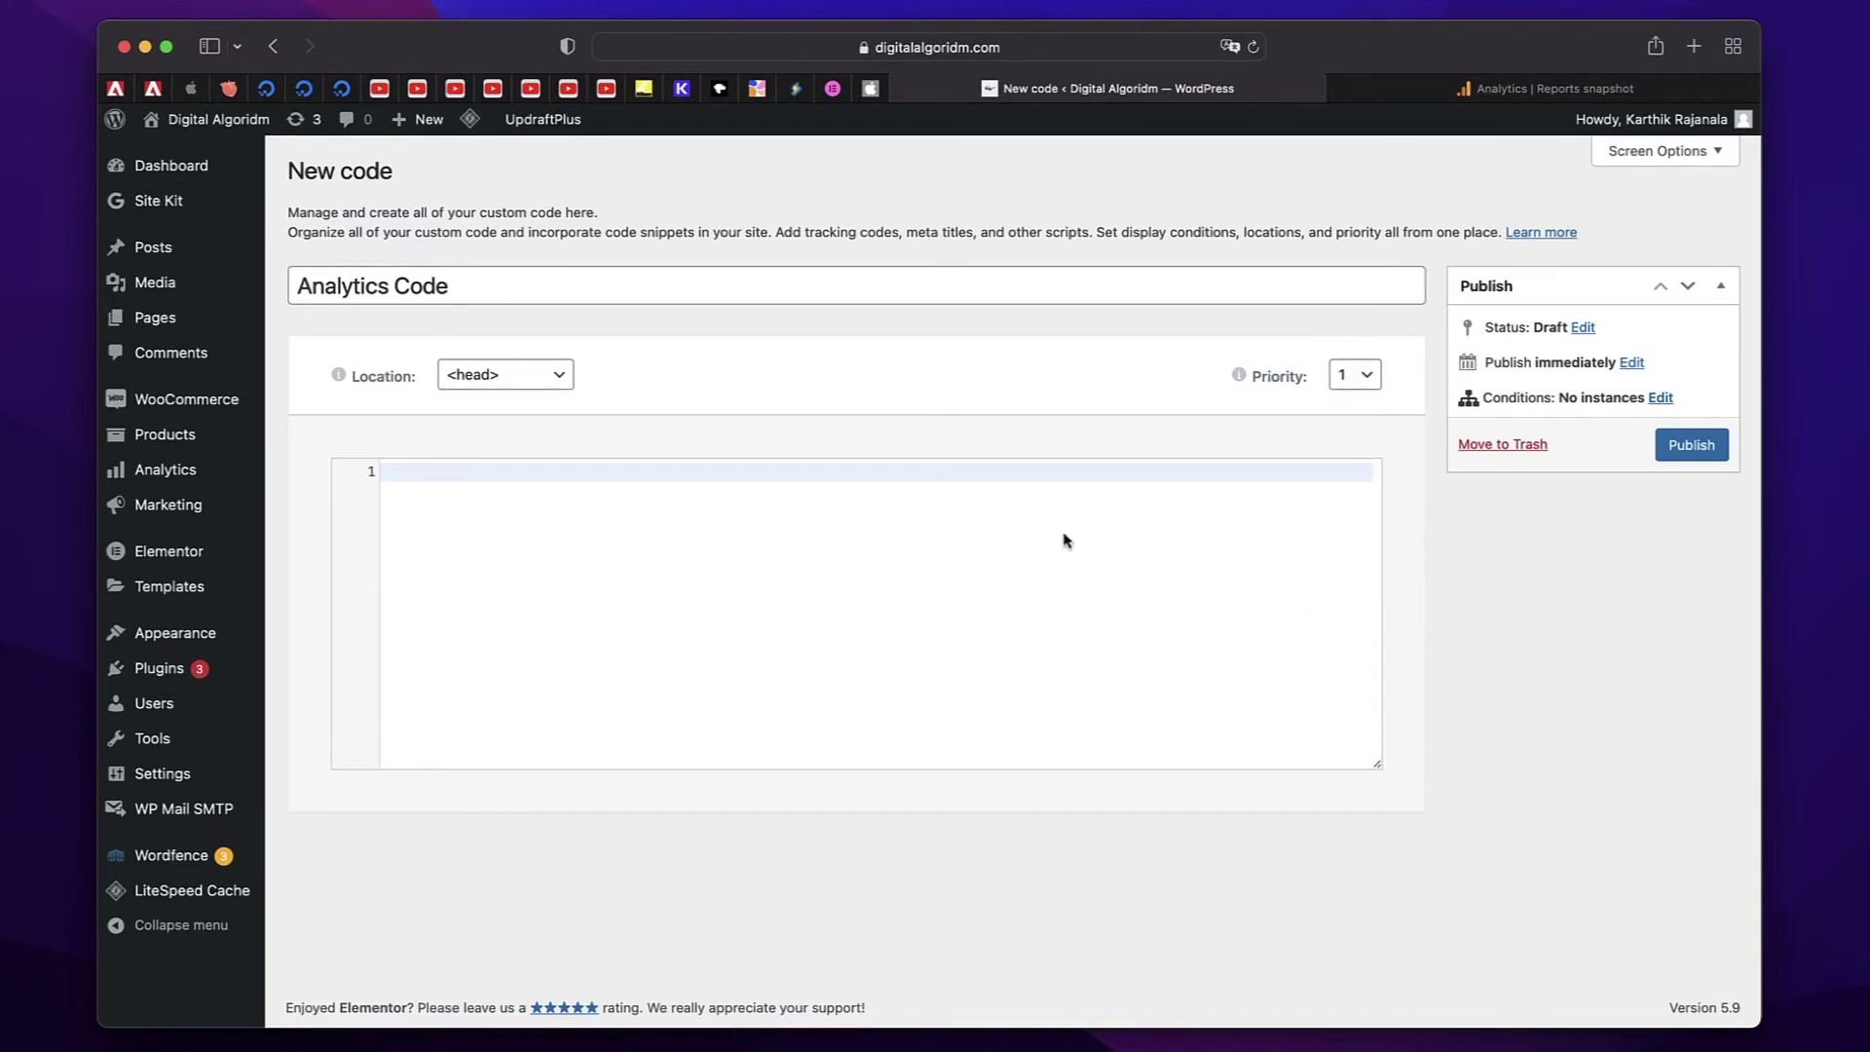
# Publish the snippet for the Entire Site, dismiss the critical-error message, and view Google Analytics.
pyautogui.click(1692, 444)
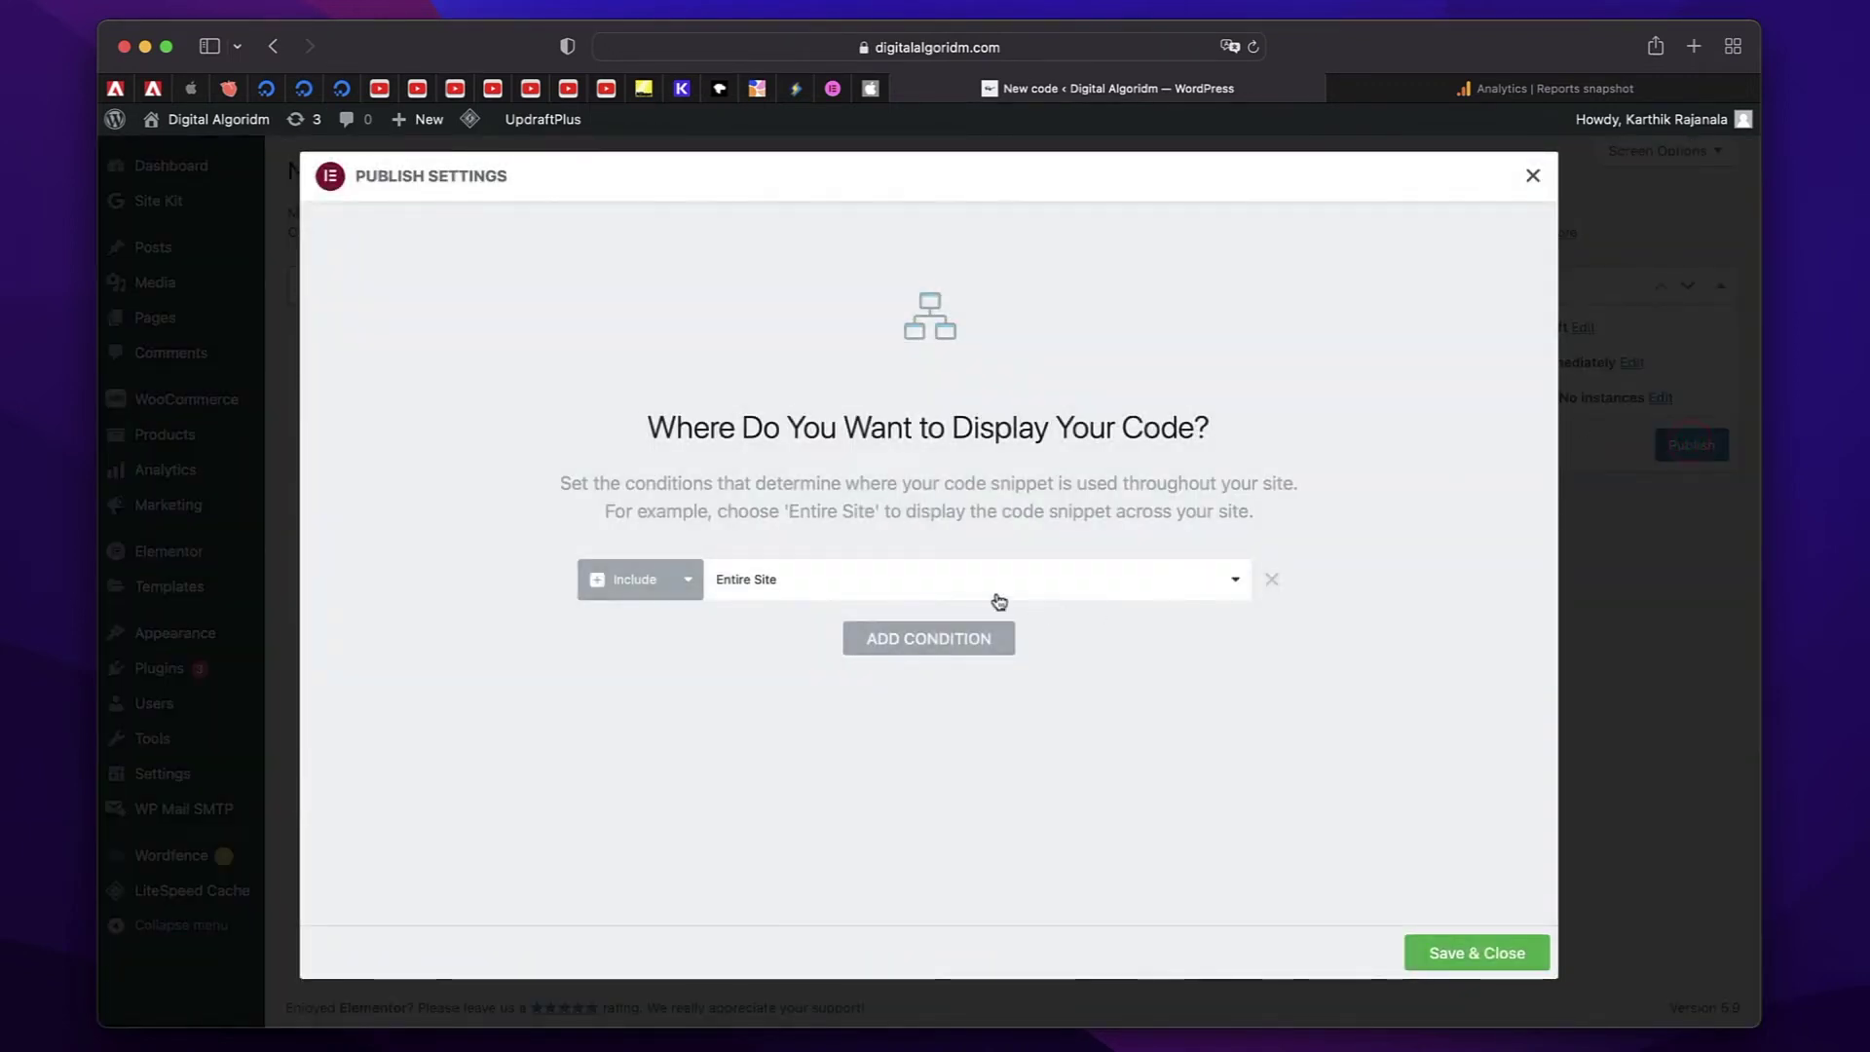
pyautogui.click(1459, 954)
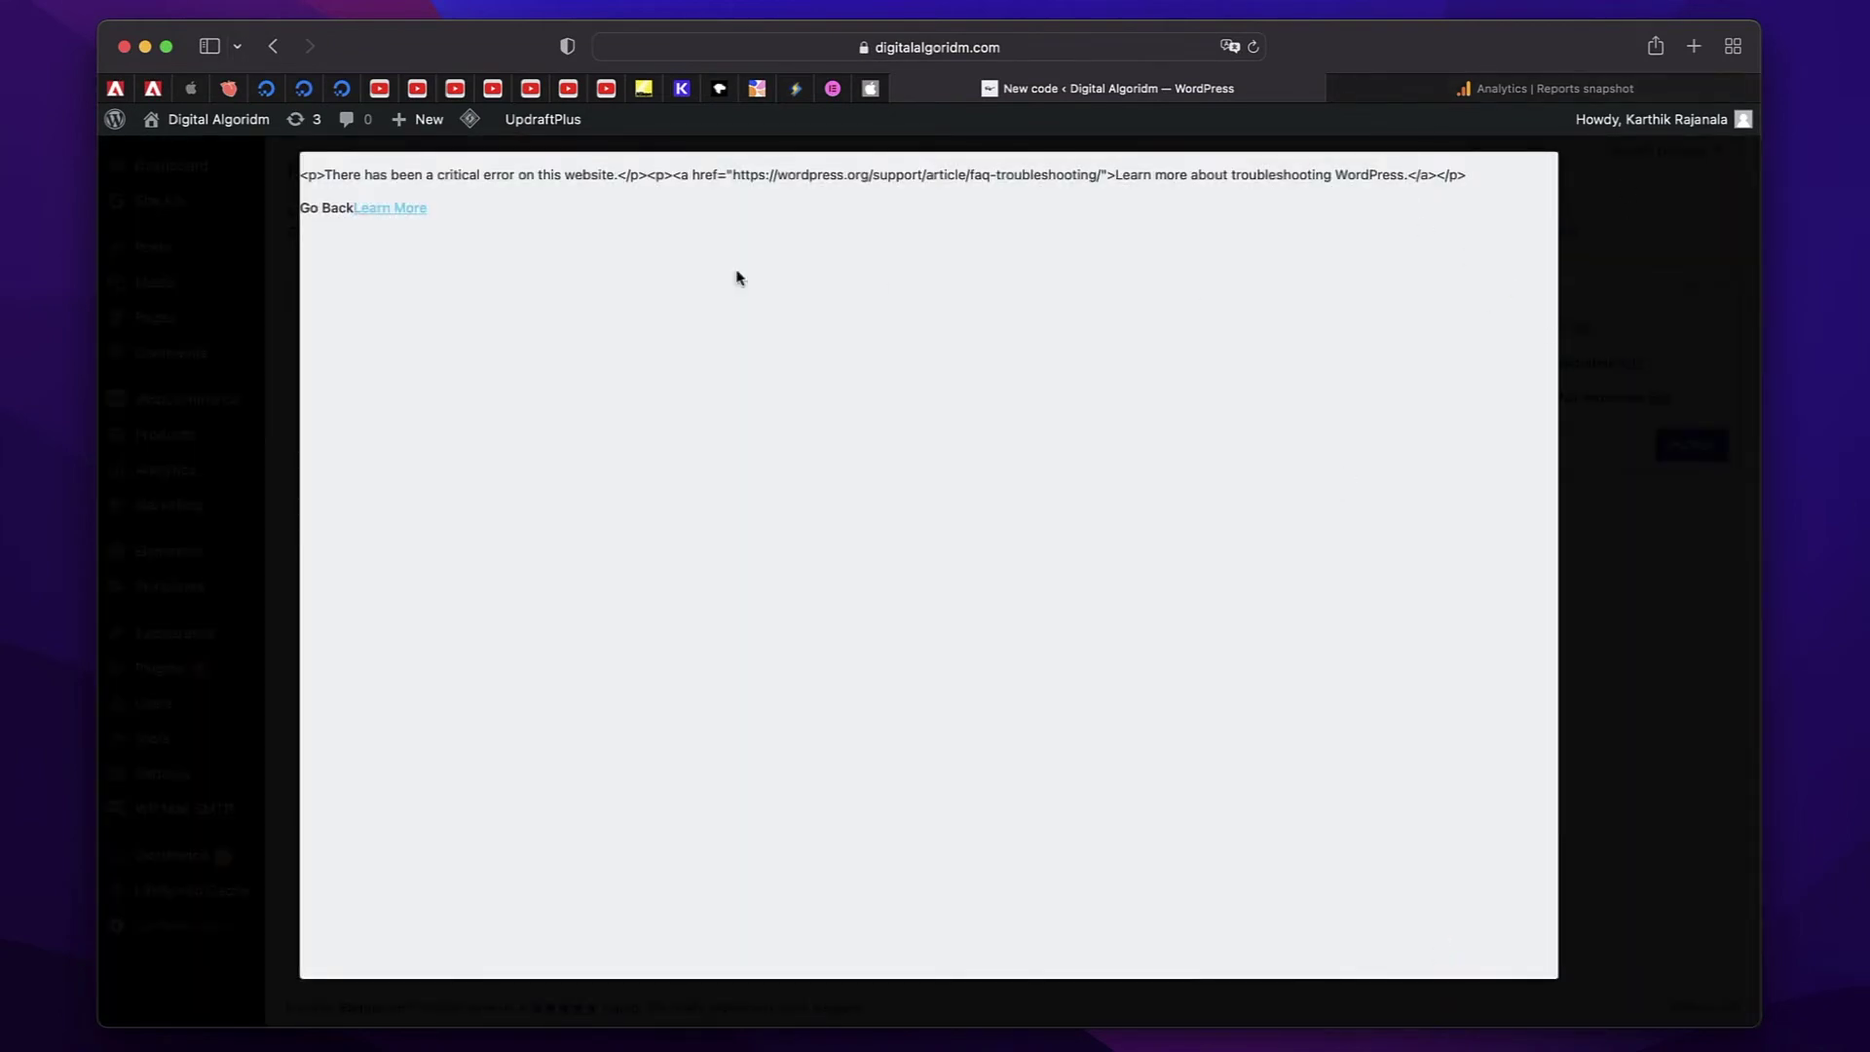
pyautogui.click(1578, 204)
pyautogui.click(1507, 89)
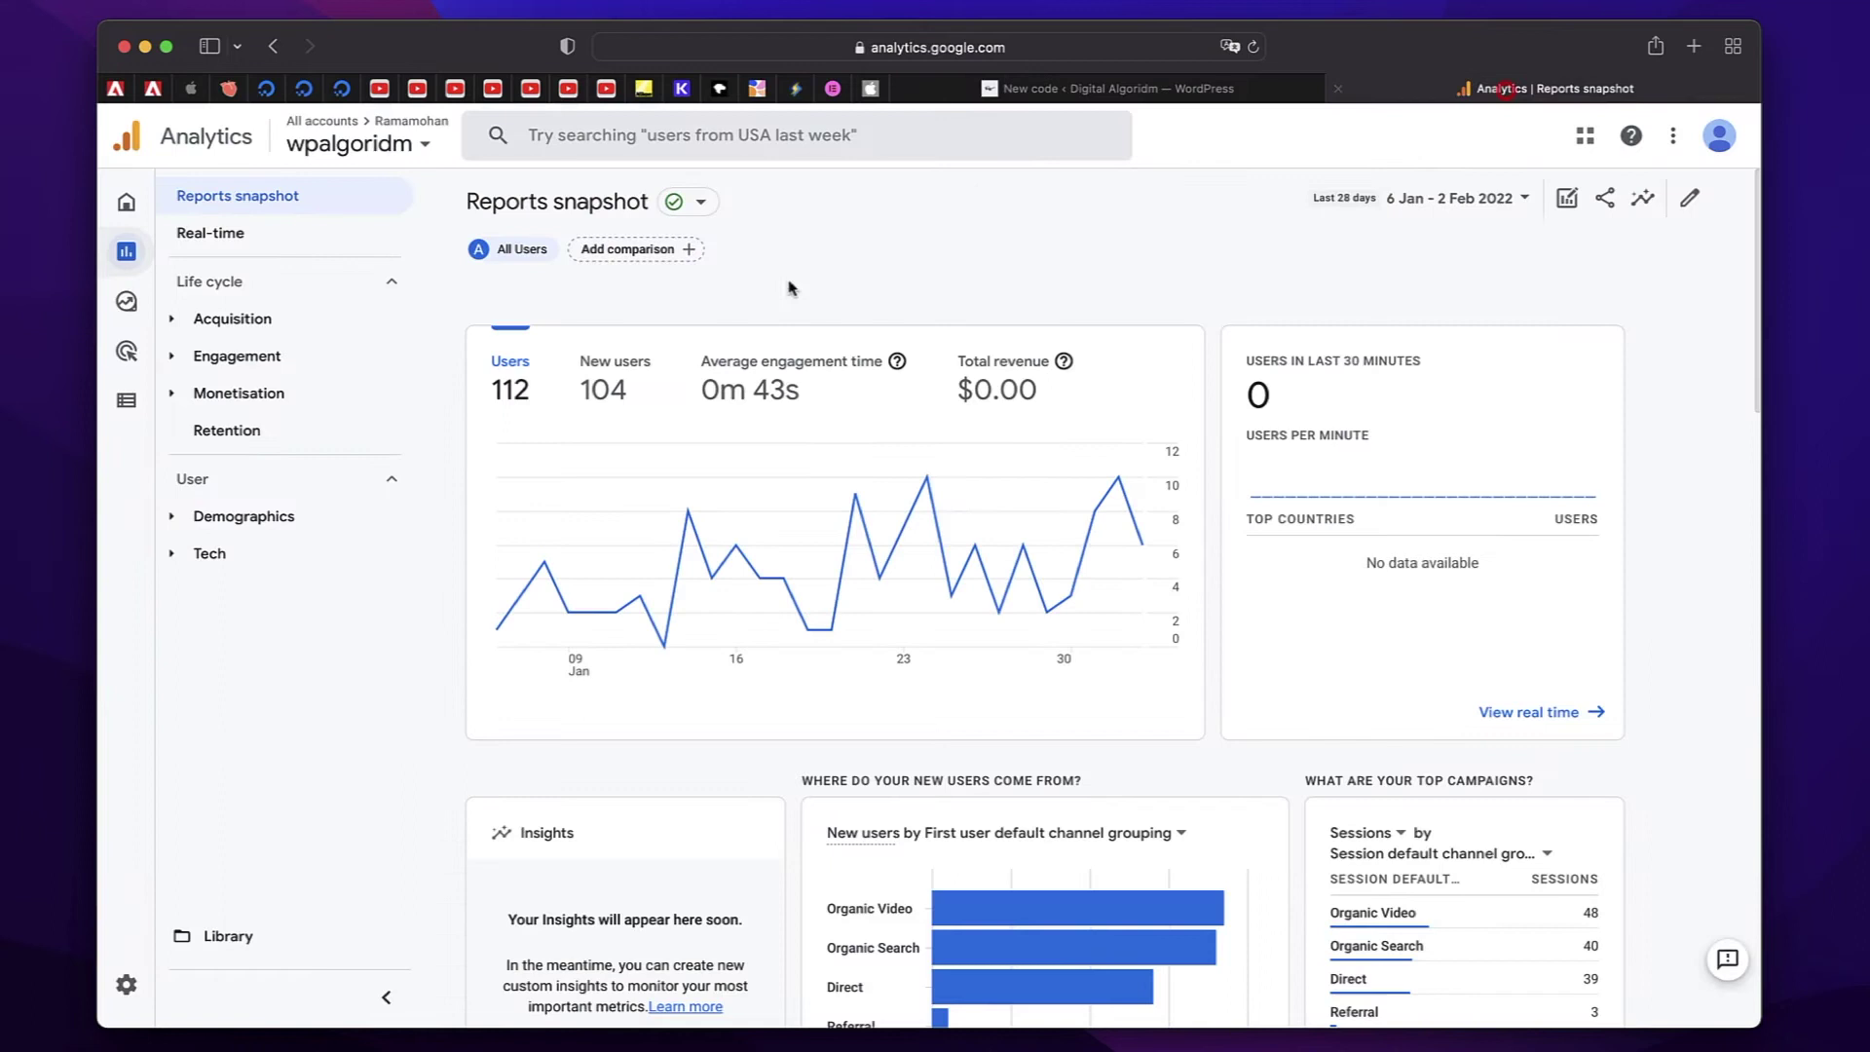
# Start a new Analytics property named 'wpalgoridm' with US Dollar as its currency.
pyautogui.click(127, 985)
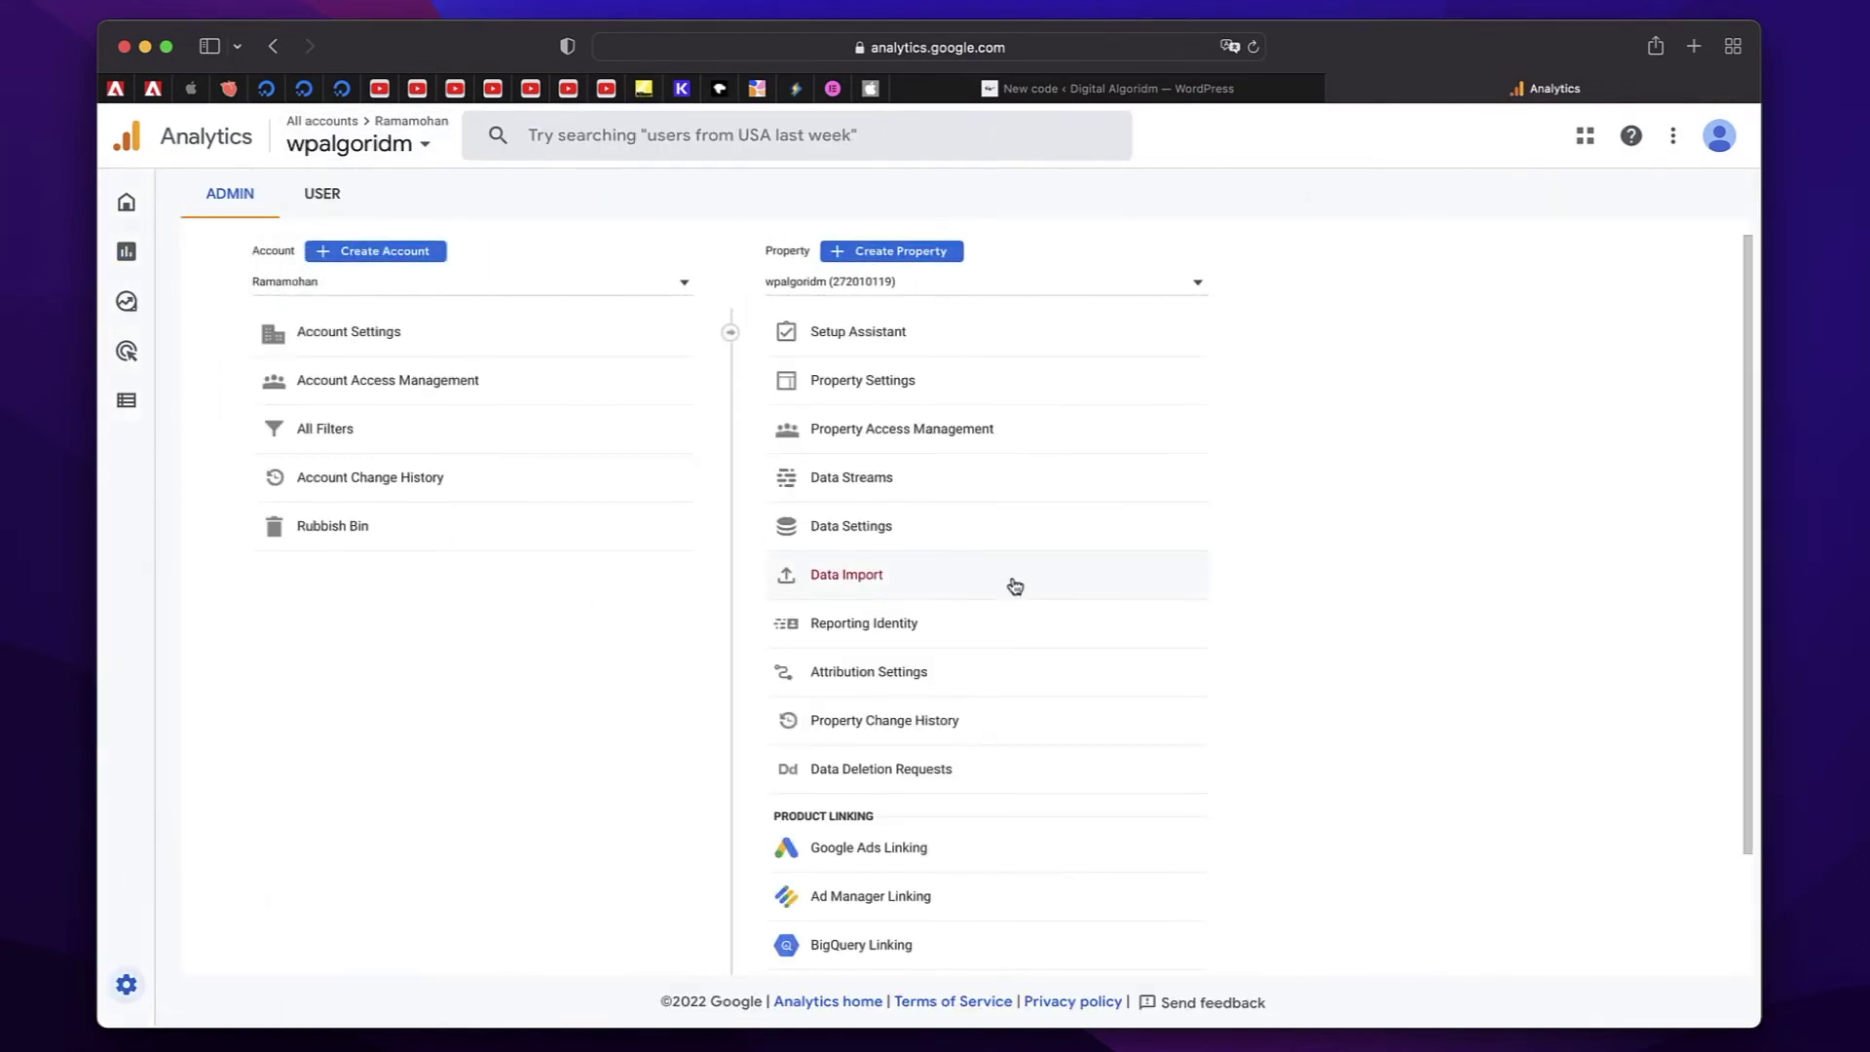
pyautogui.moveTo(128, 985)
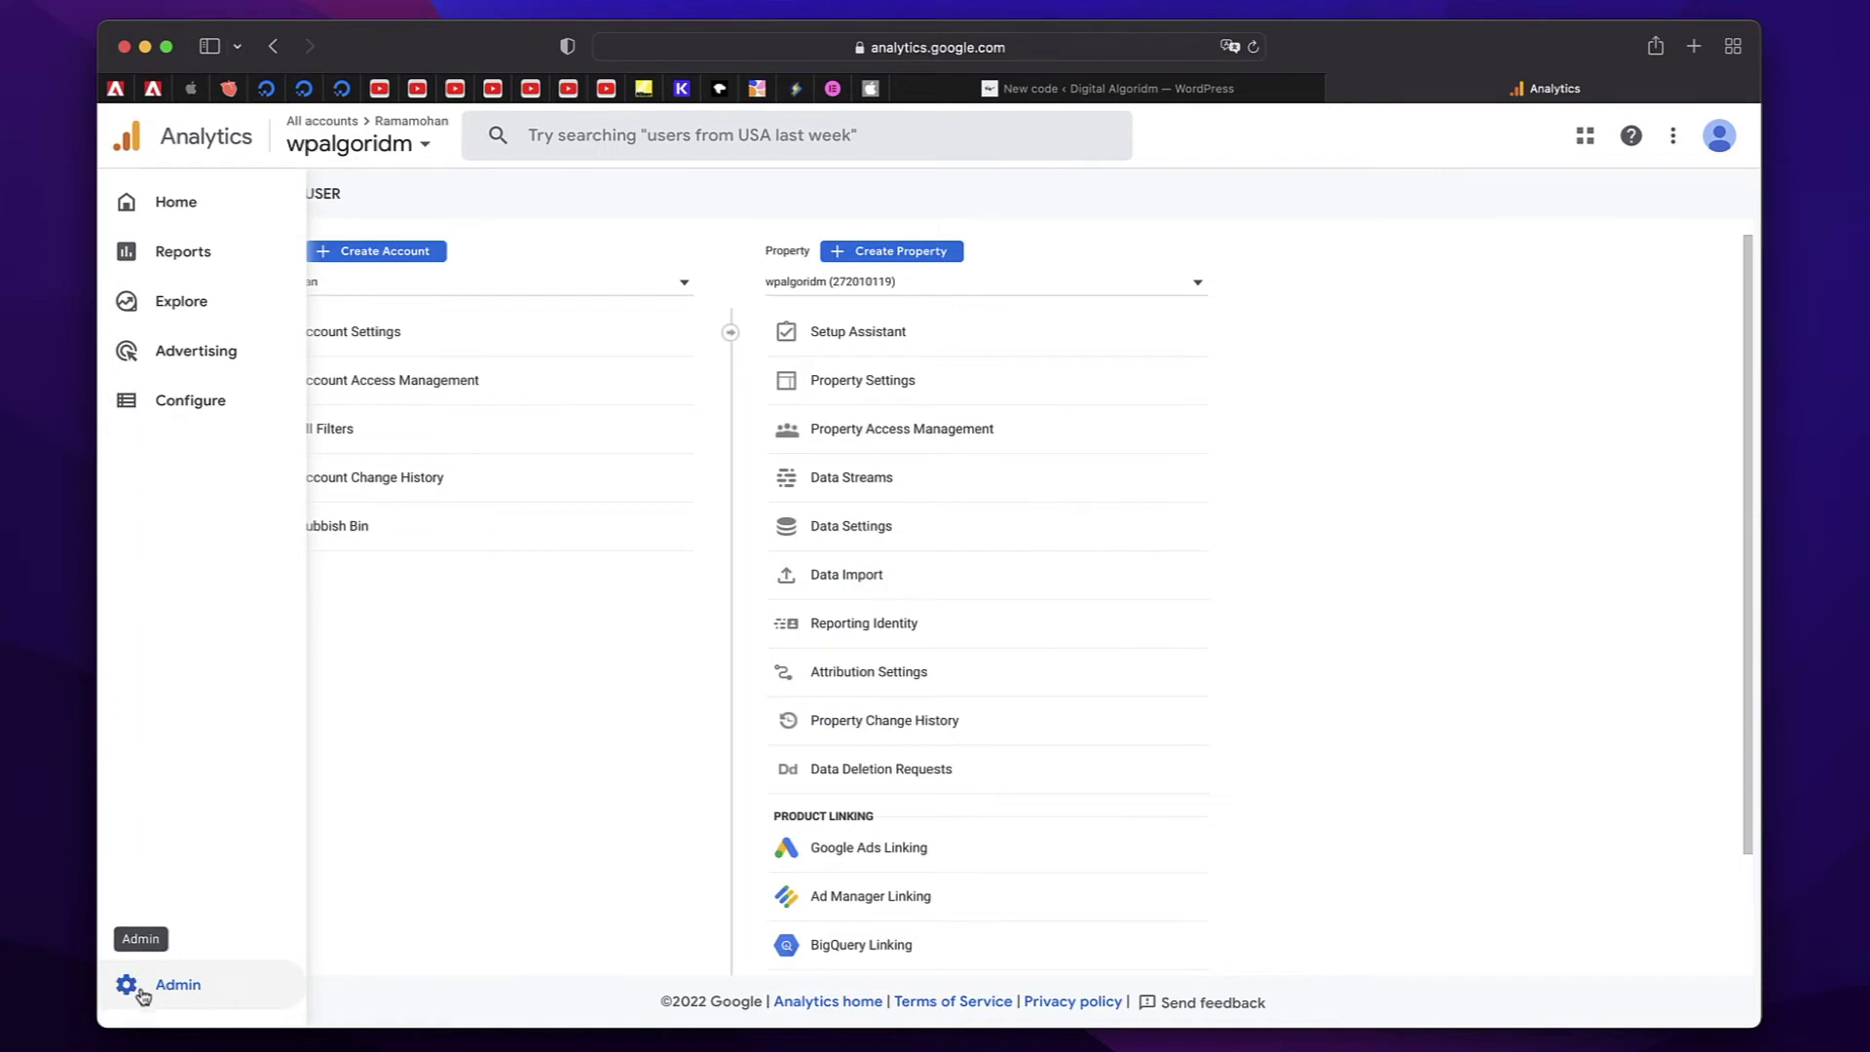
pyautogui.click(889, 252)
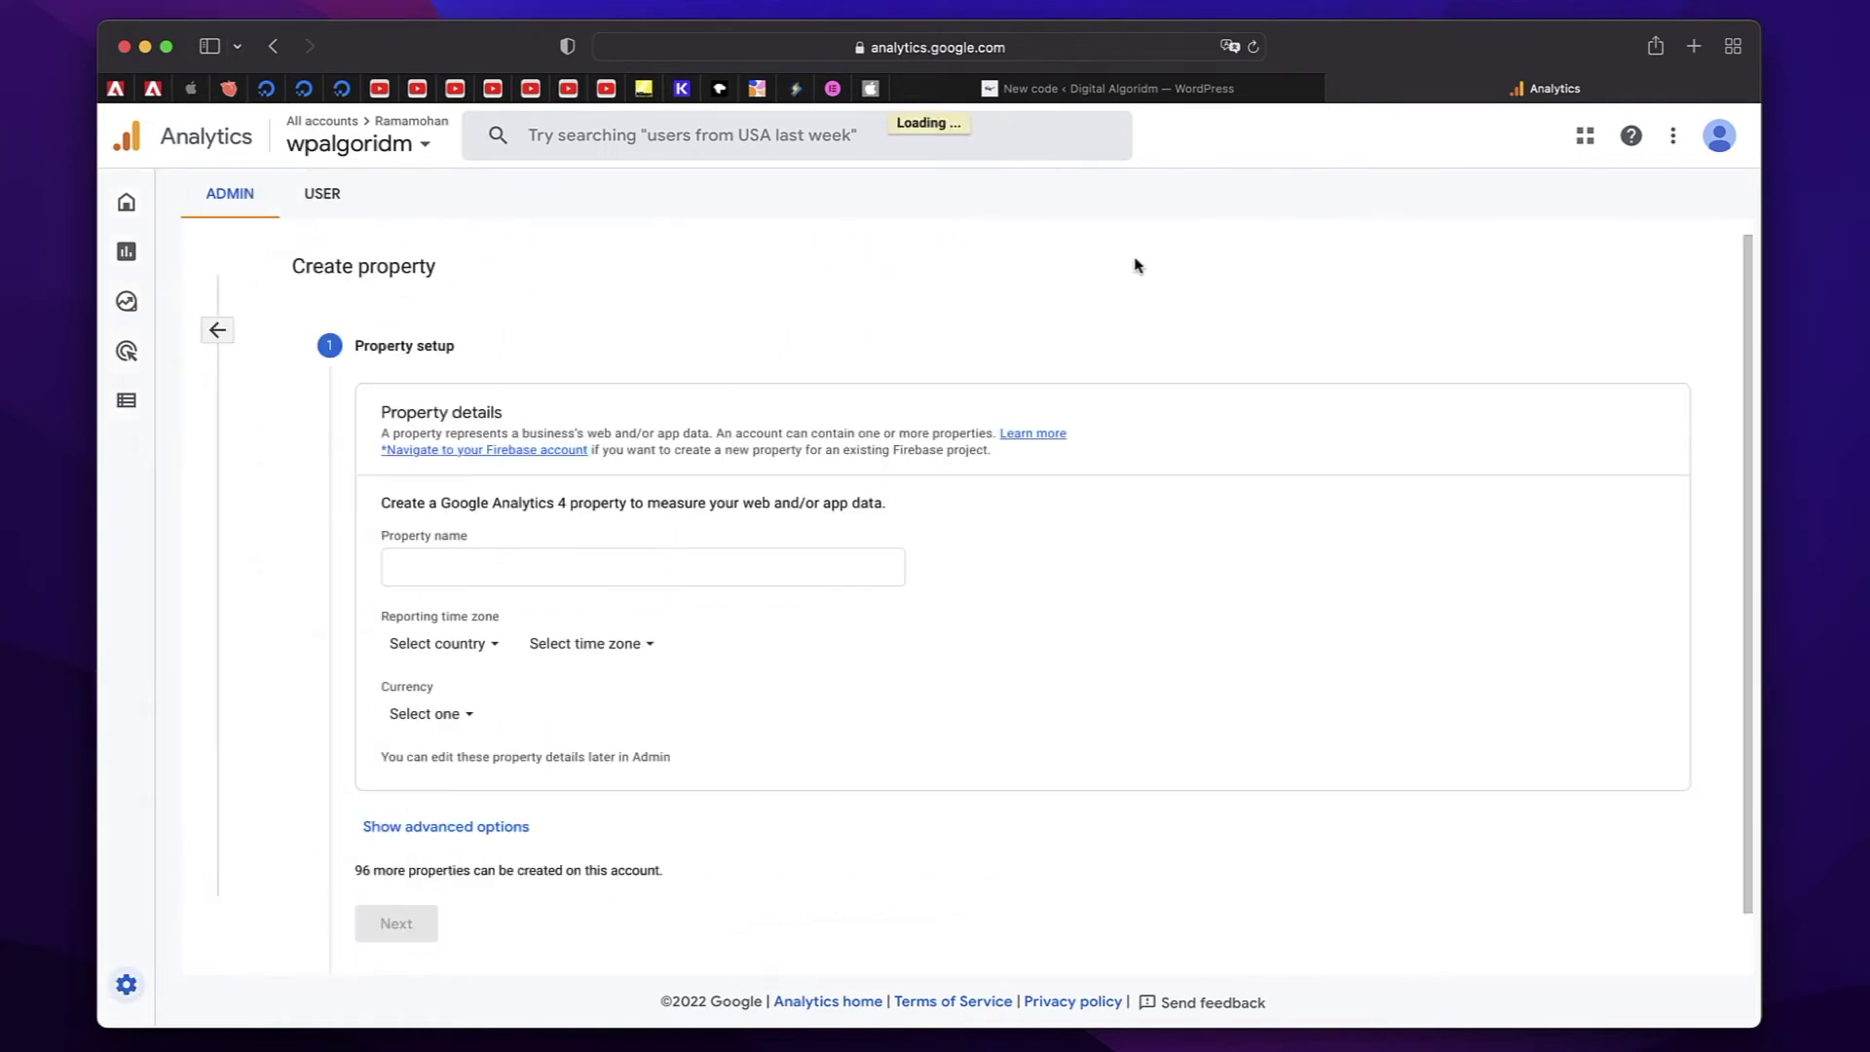
pyautogui.click(502, 563)
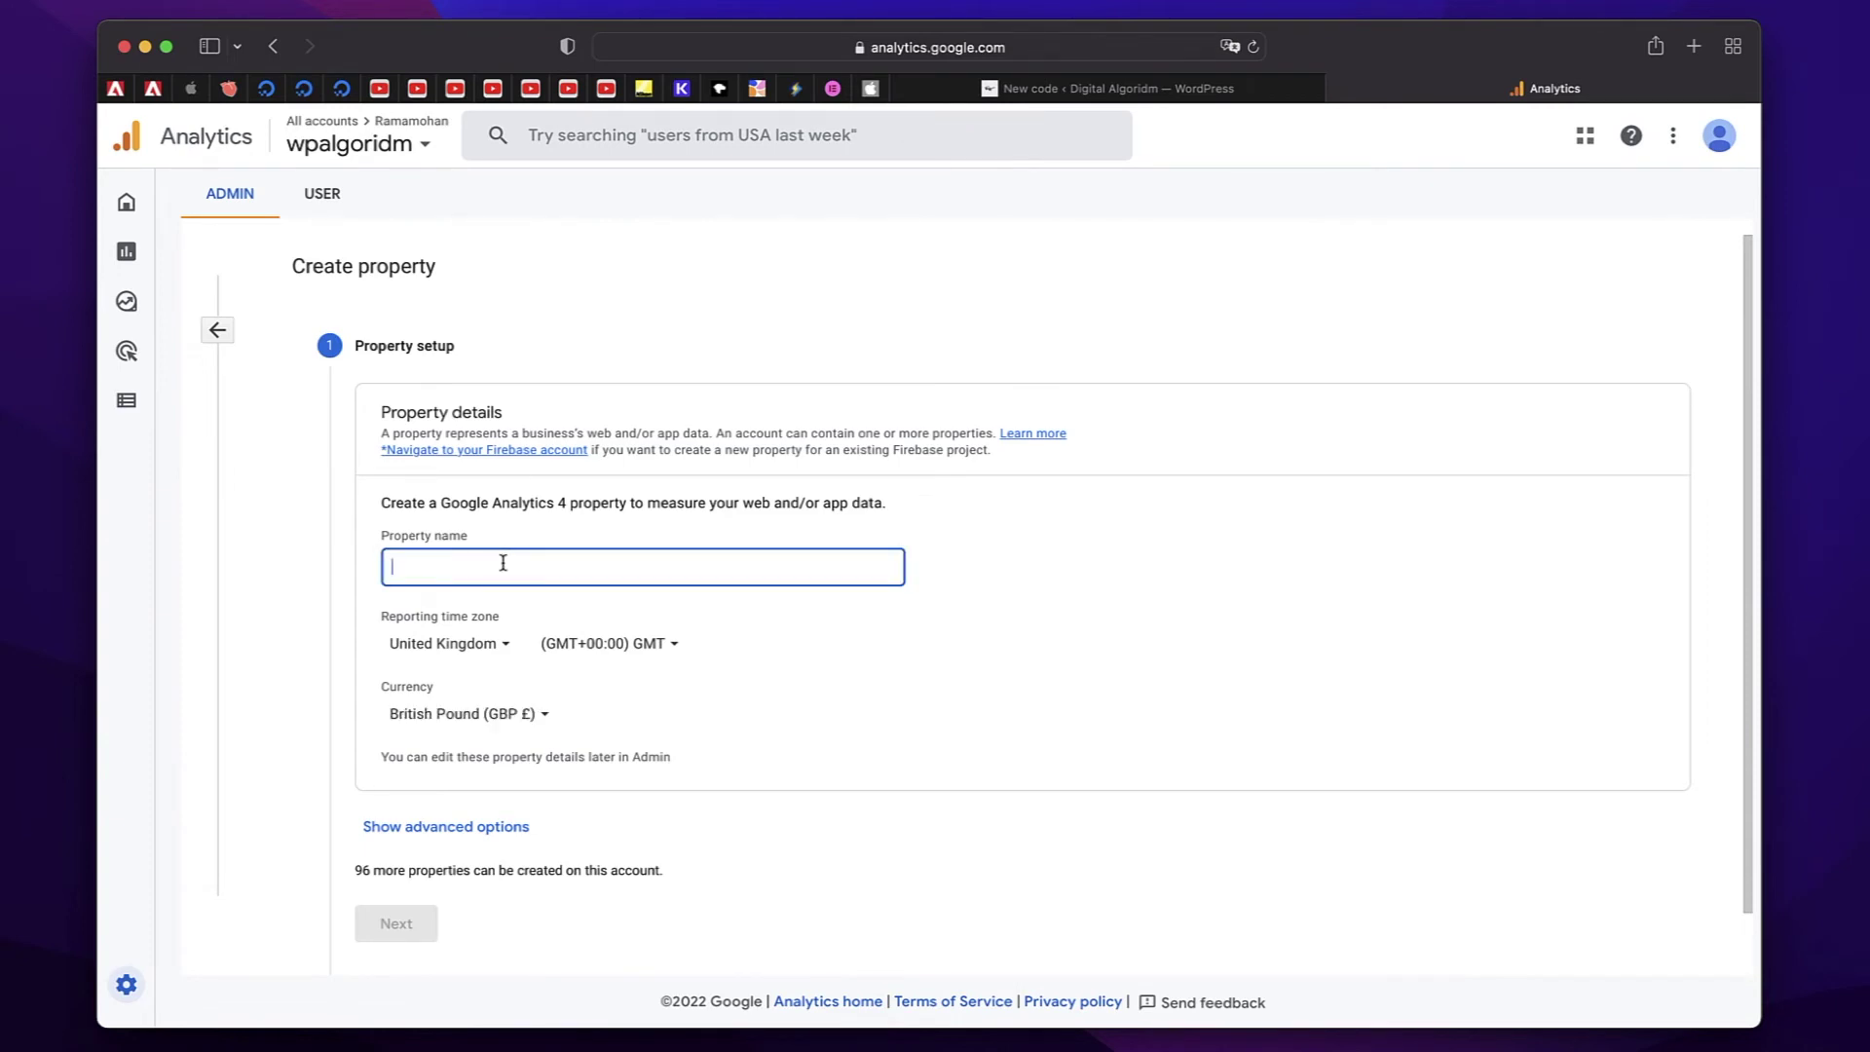
pyautogui.write('wpalgoridm')
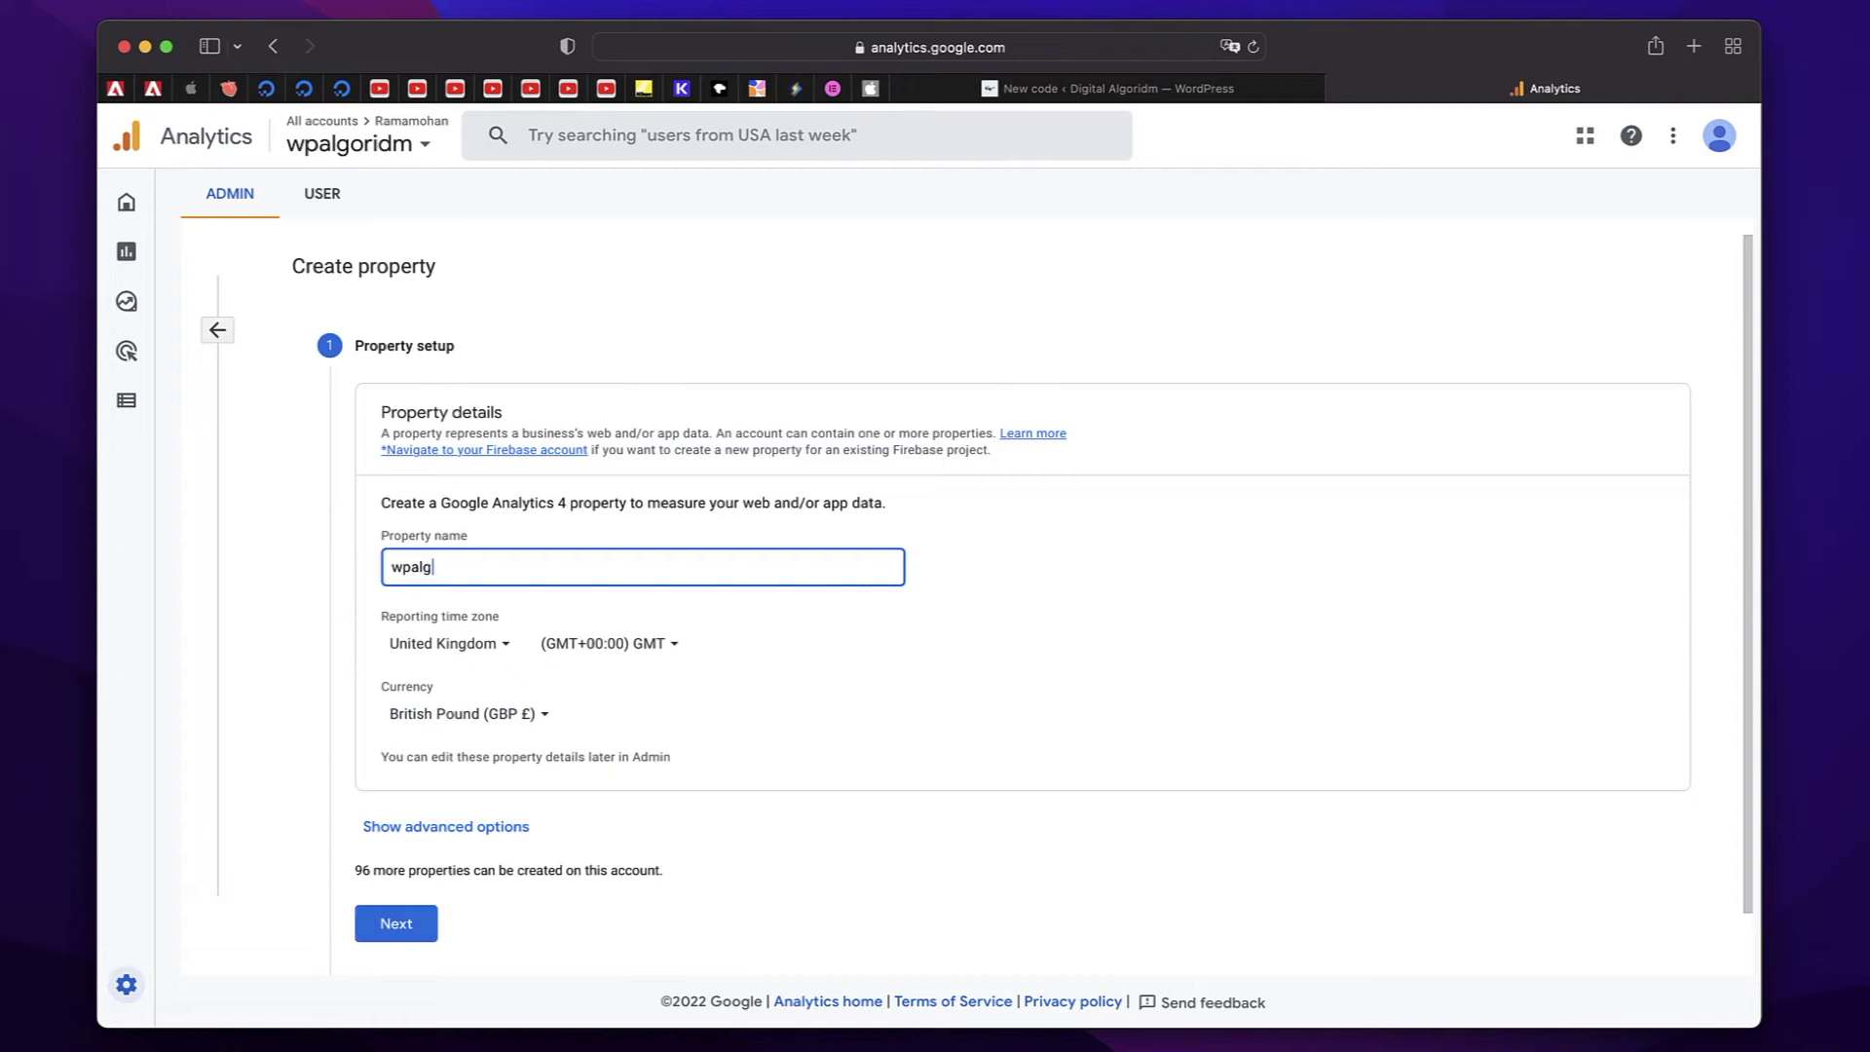
pyautogui.click(512, 714)
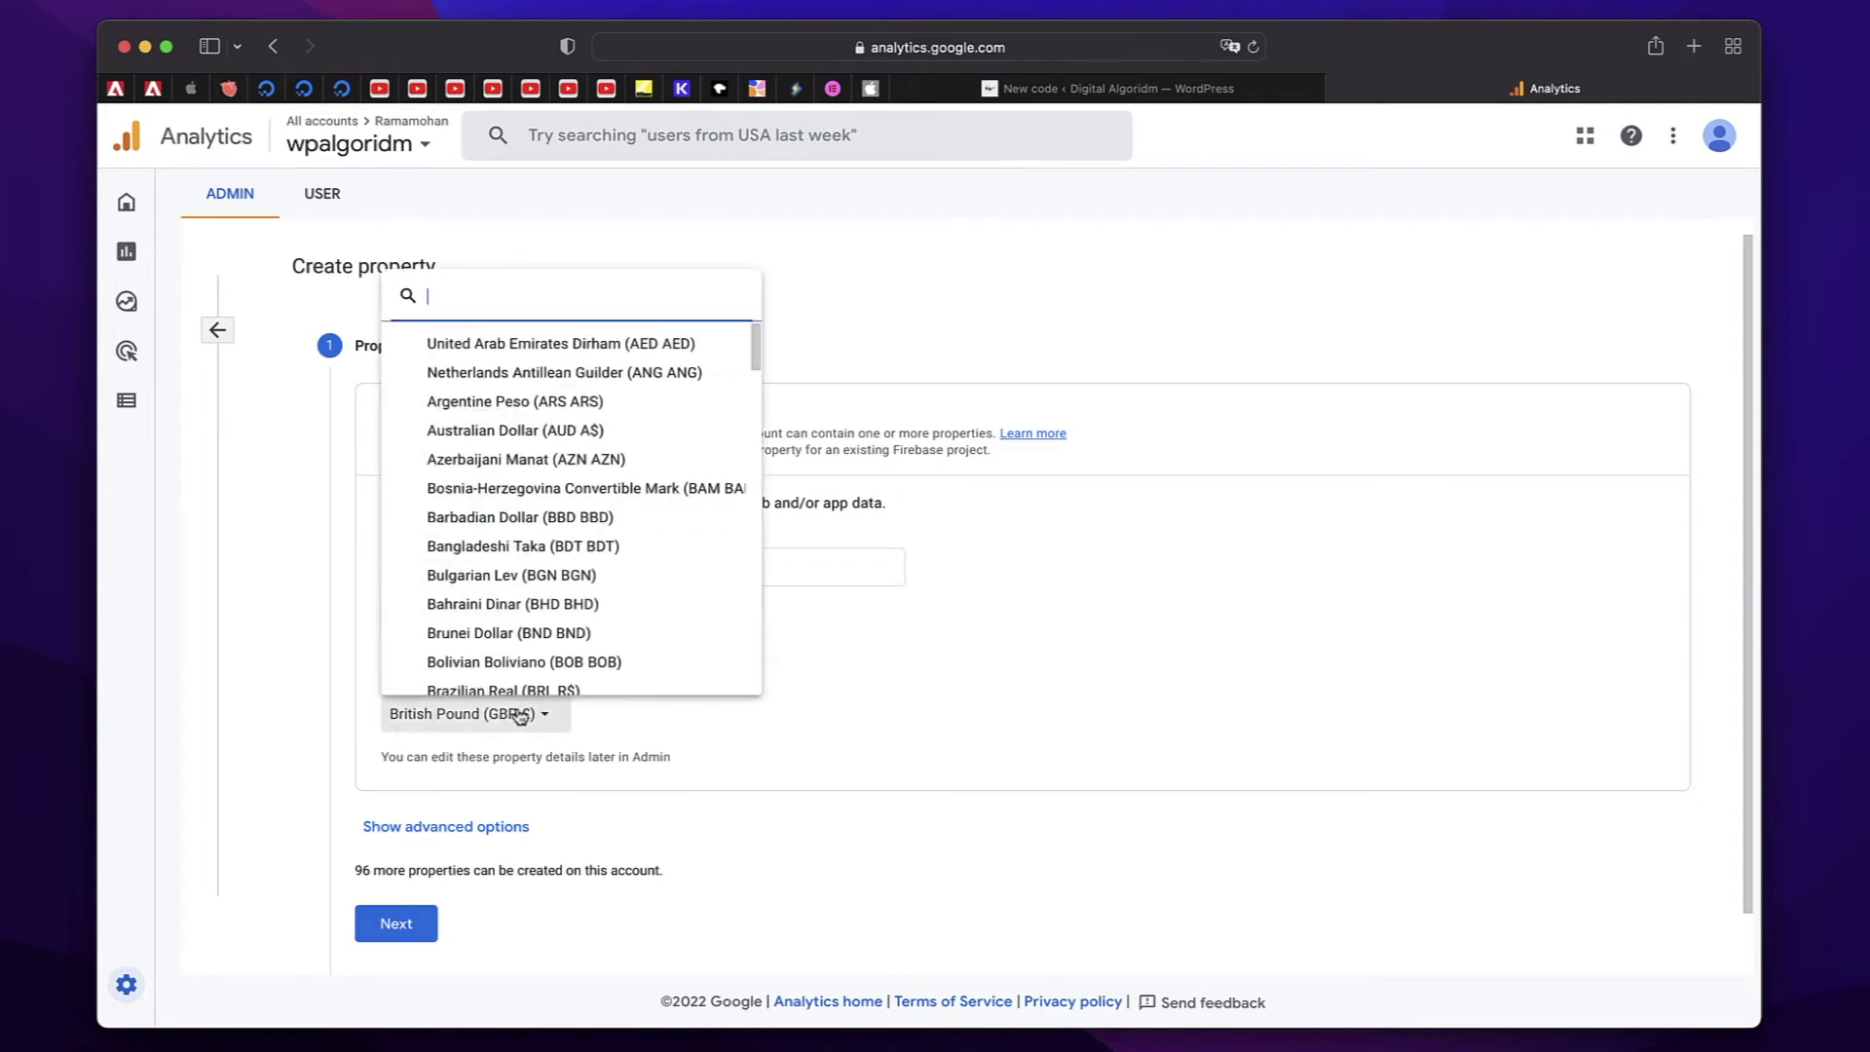
pyautogui.write('us')
pyautogui.click(526, 673)
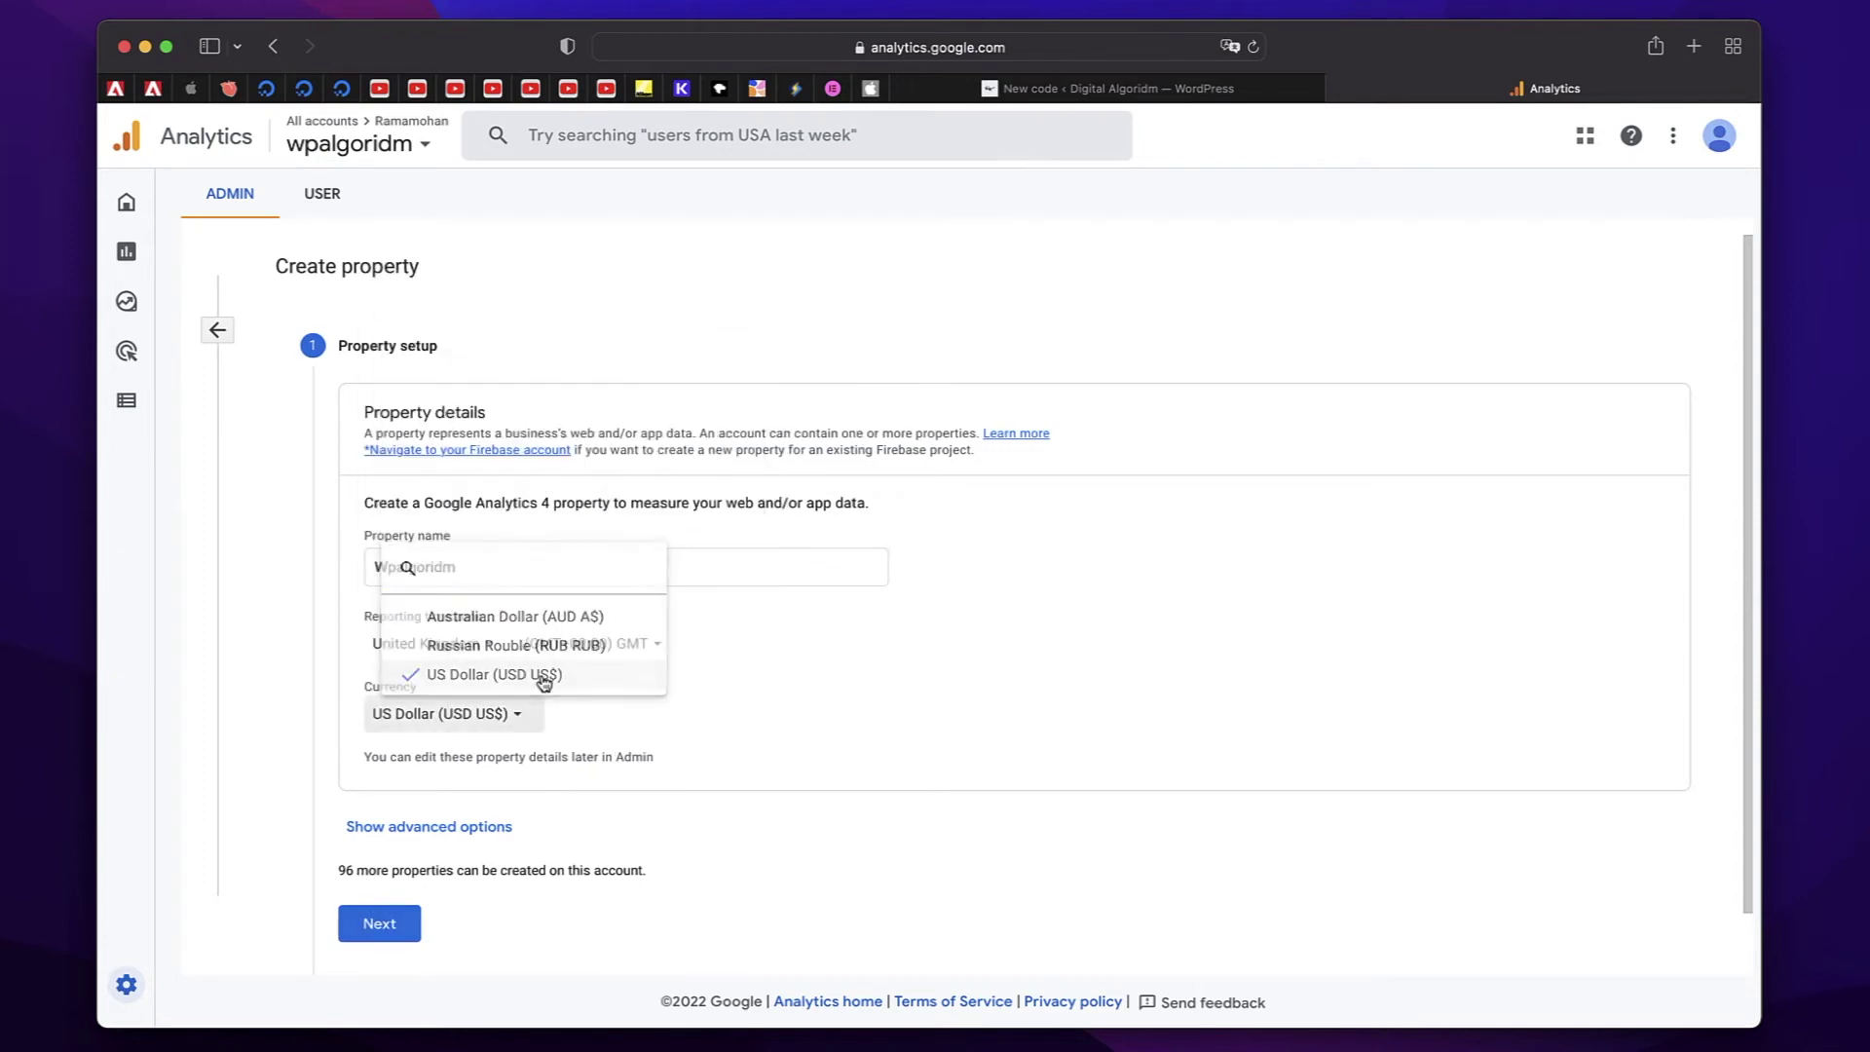
pyautogui.click(376, 921)
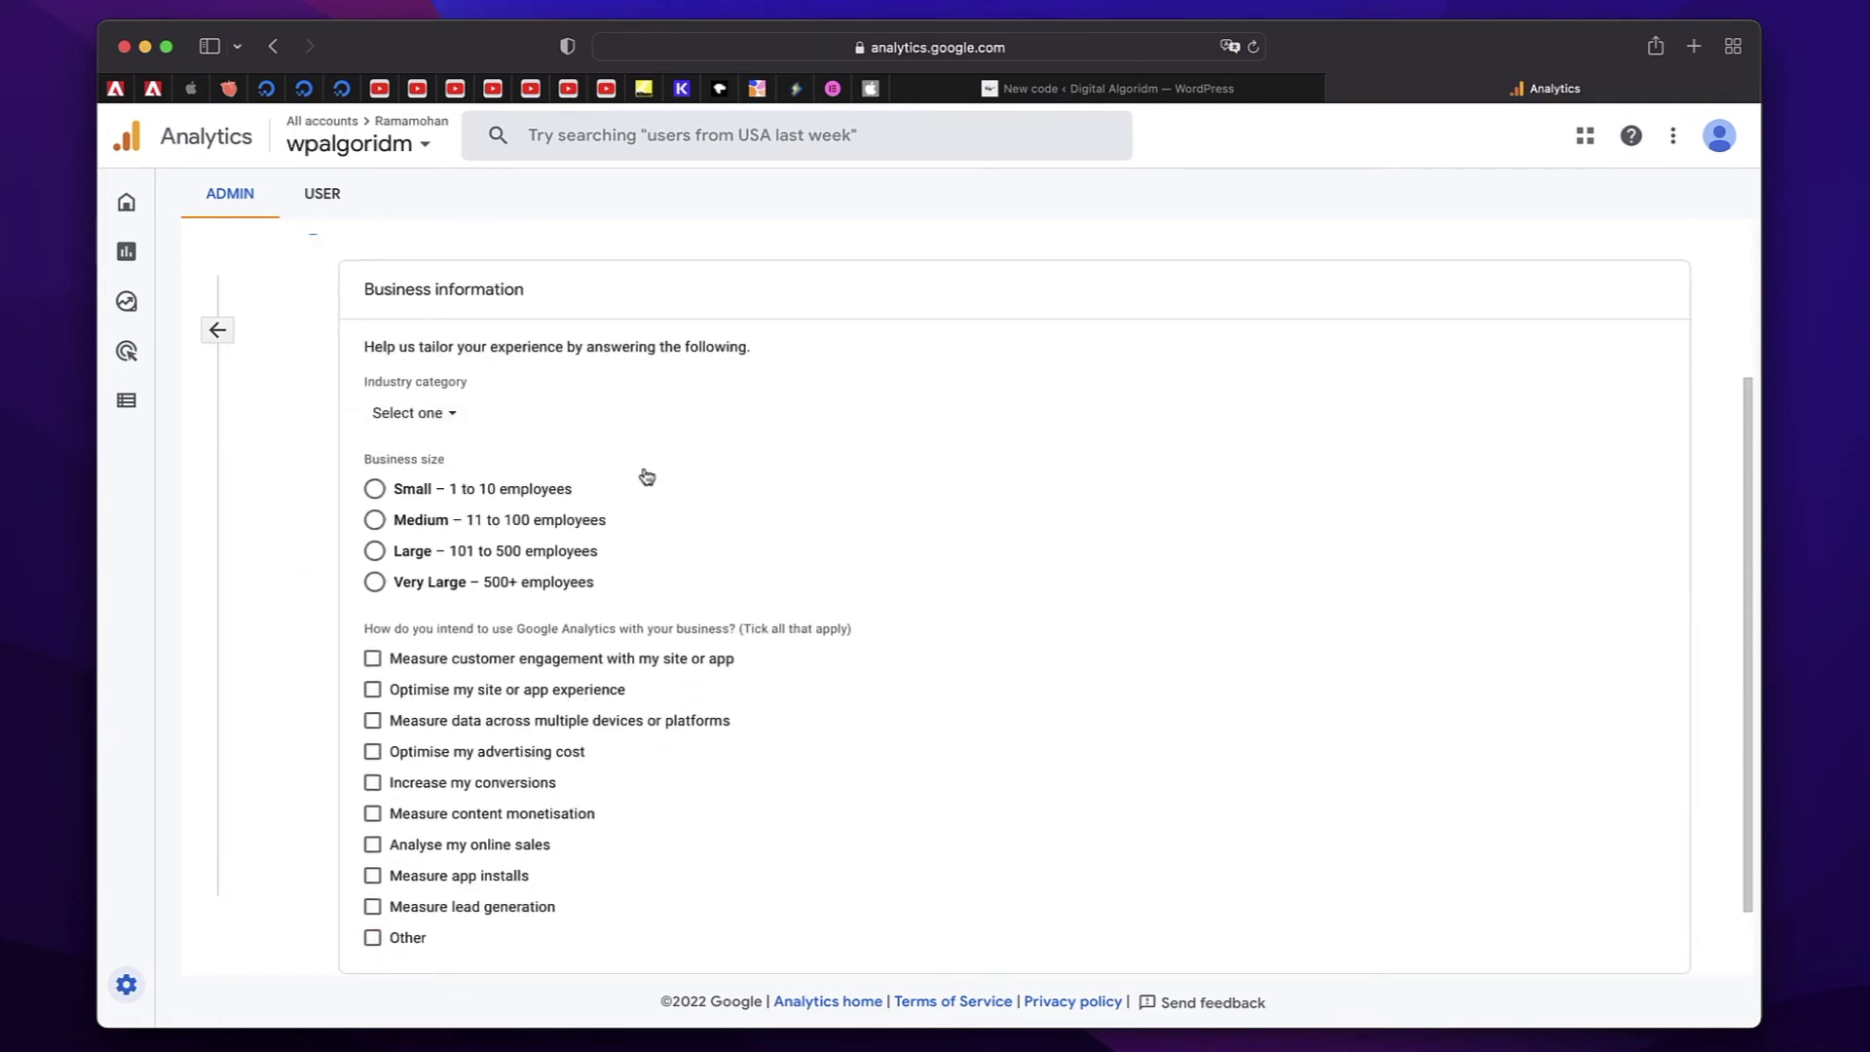
# Tick Other, Measure lead generation and Measure app installs as intended uses, then create the property.
pyautogui.scroll(-2, 647, 568)
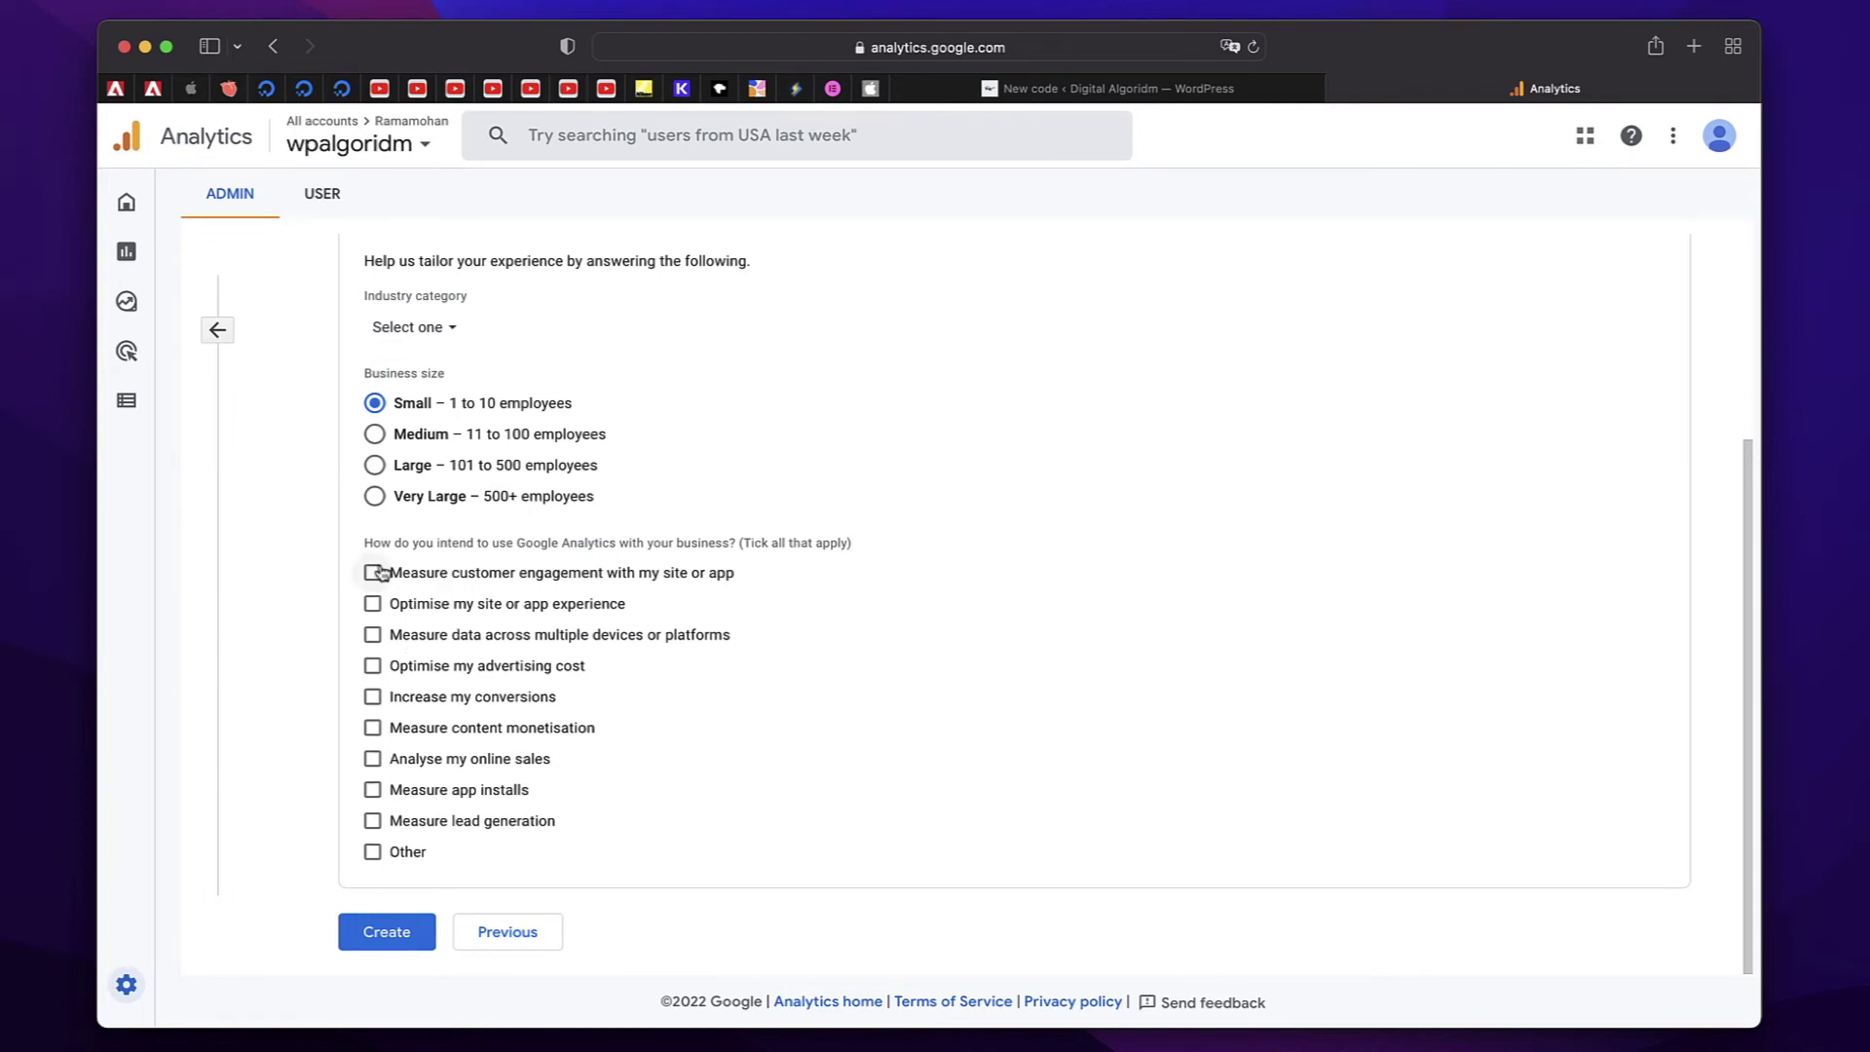
pyautogui.click(372, 820)
pyautogui.click(372, 851)
pyautogui.click(372, 790)
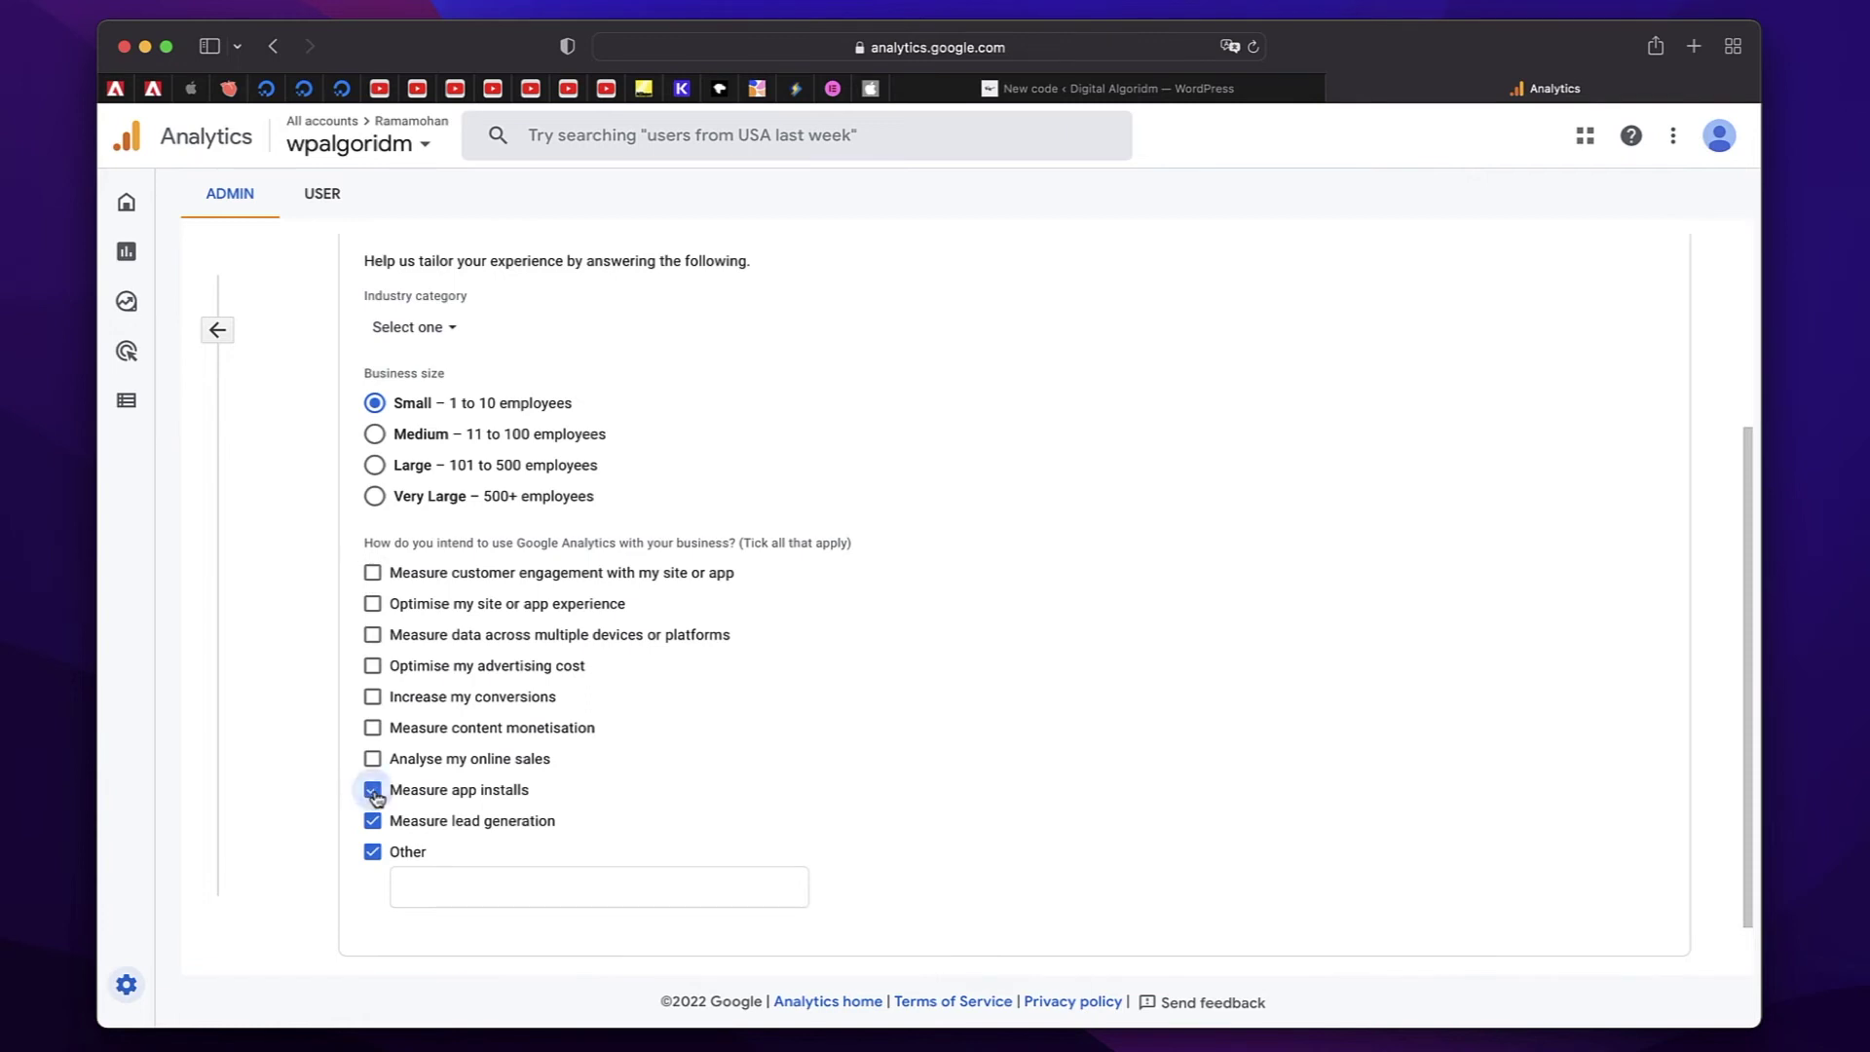
pyautogui.scroll(-1, 785, 830)
pyautogui.click(342, 923)
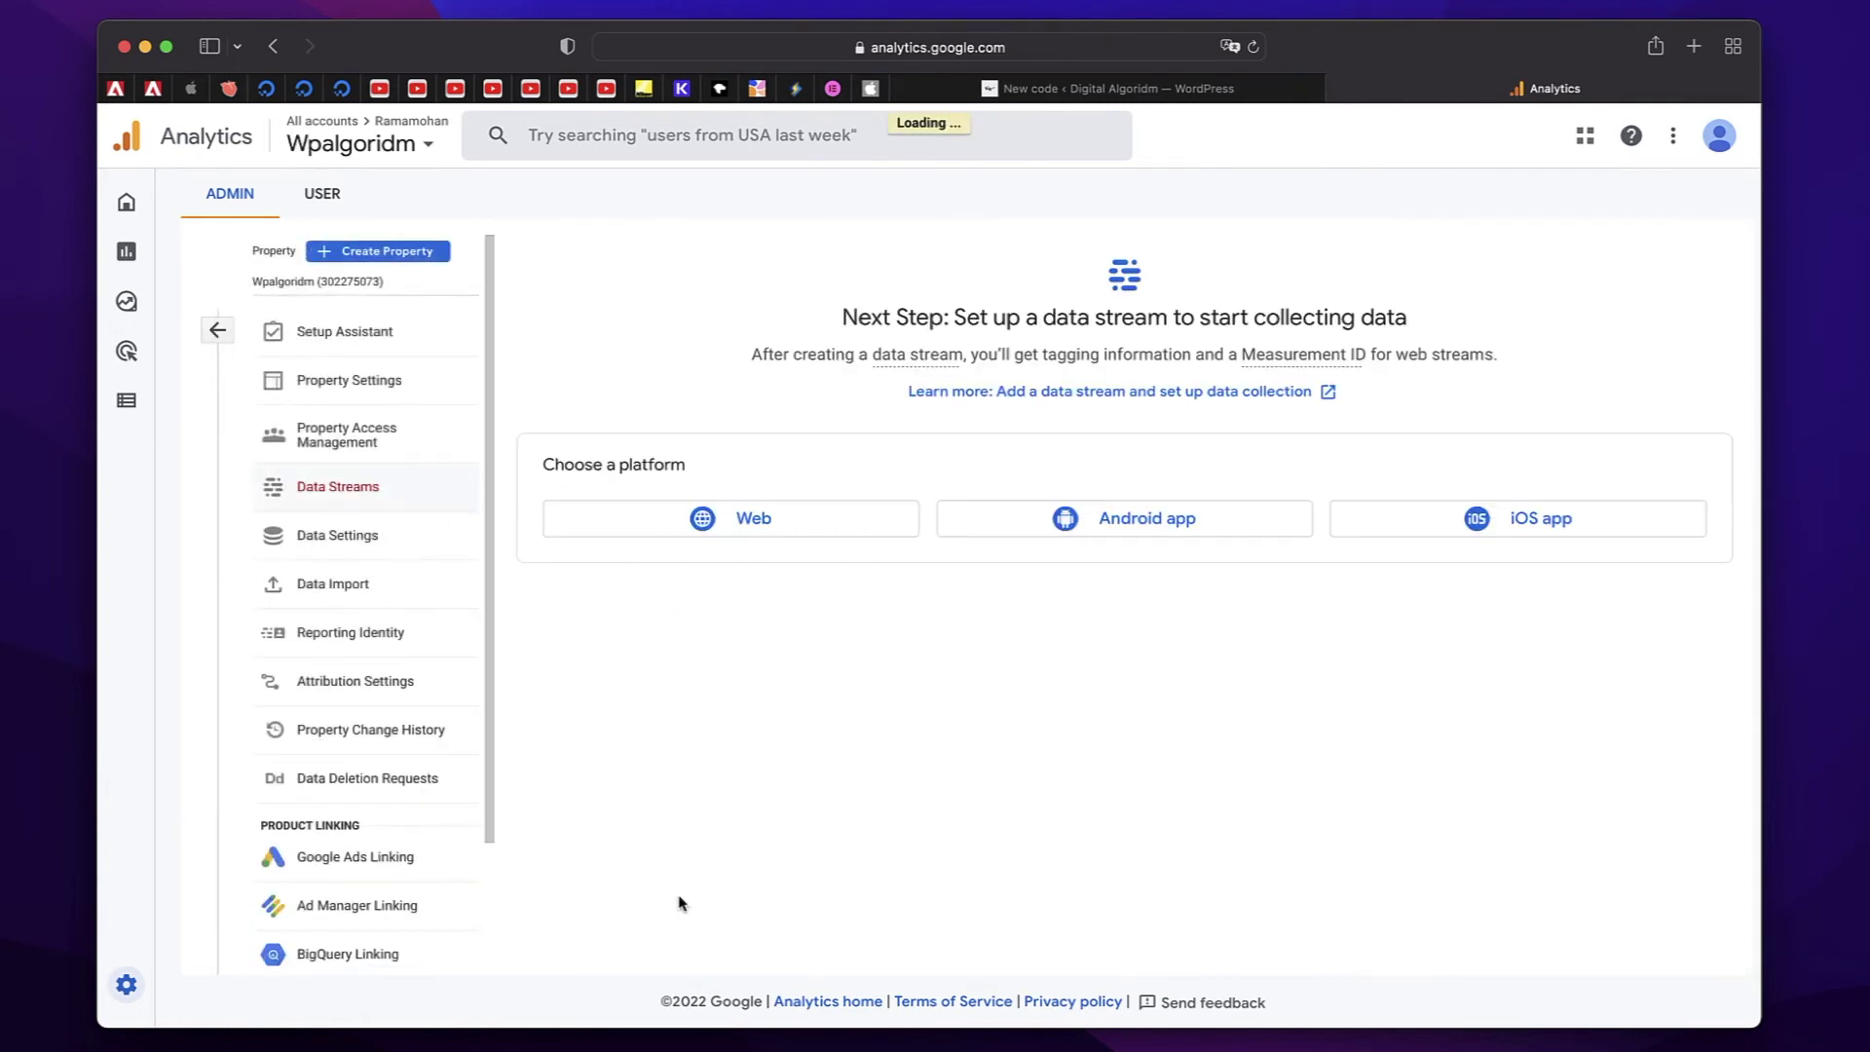
# Create a Web data stream named 'DA Web' for digitalalgoridm.com.
pyautogui.click(694, 518)
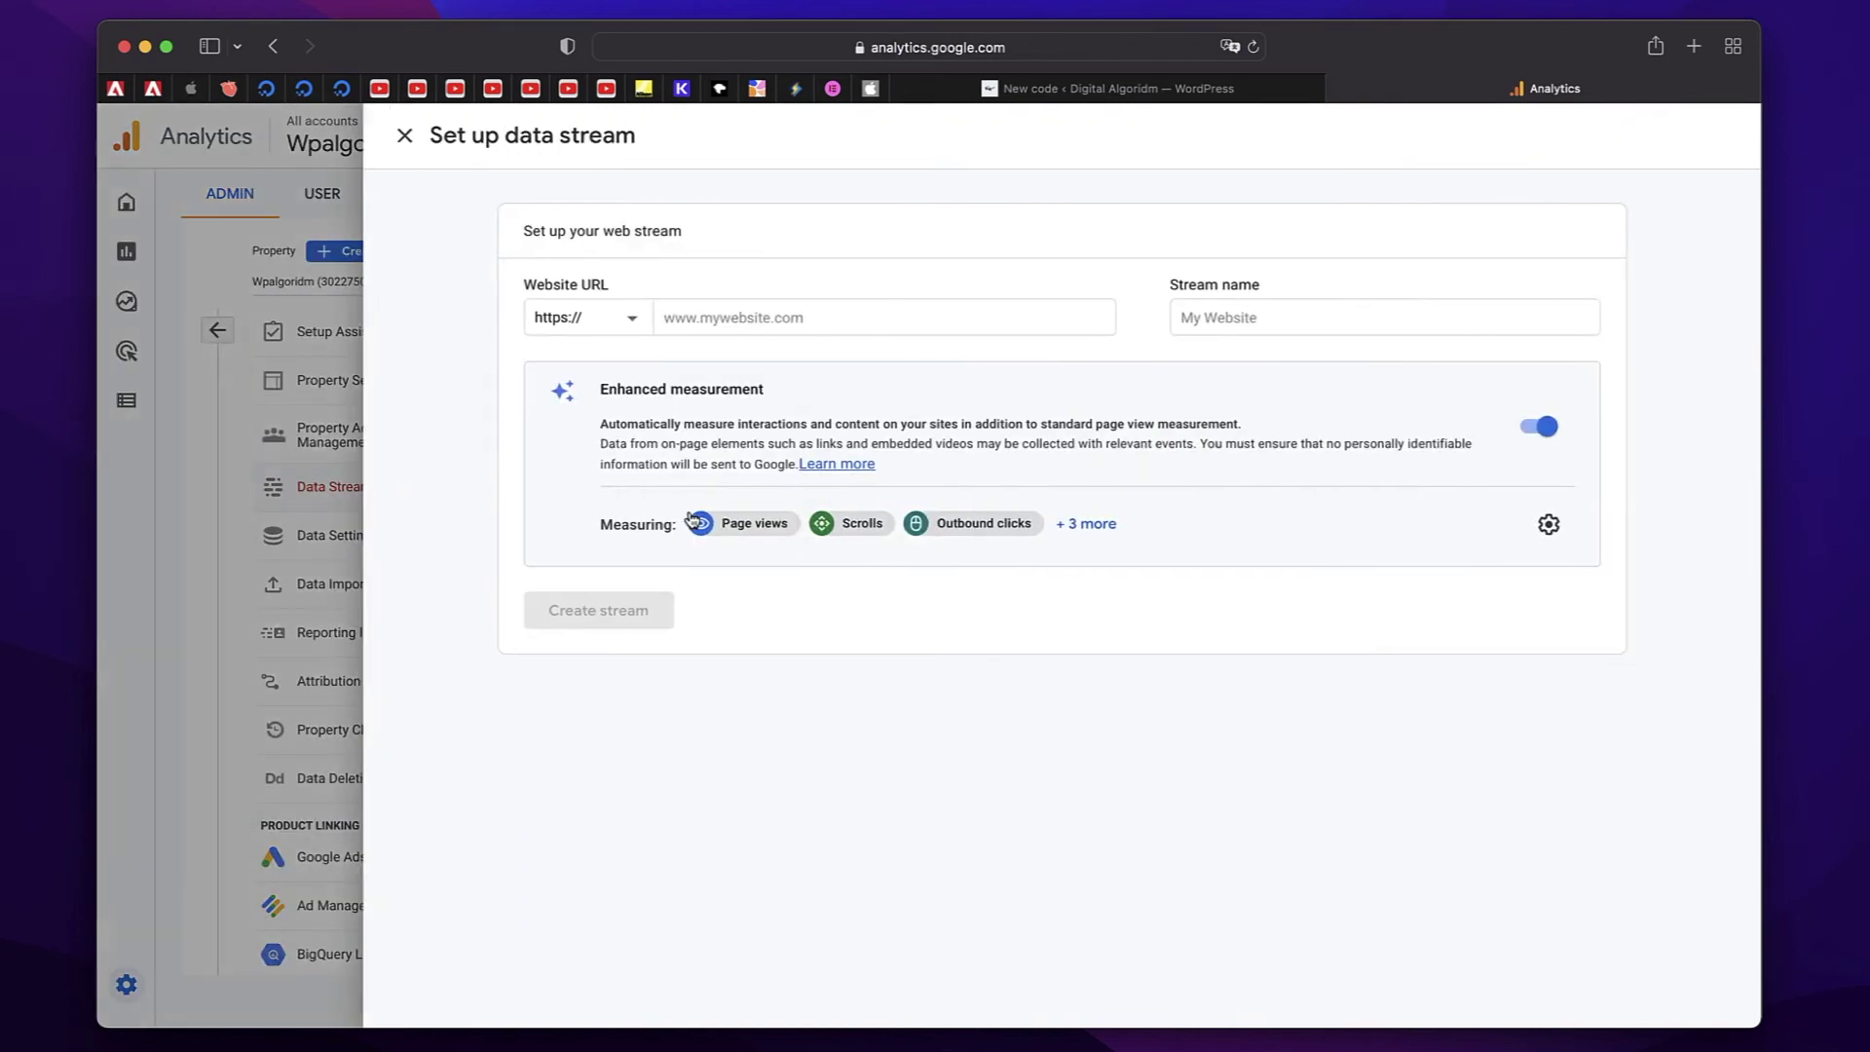
pyautogui.click(765, 319)
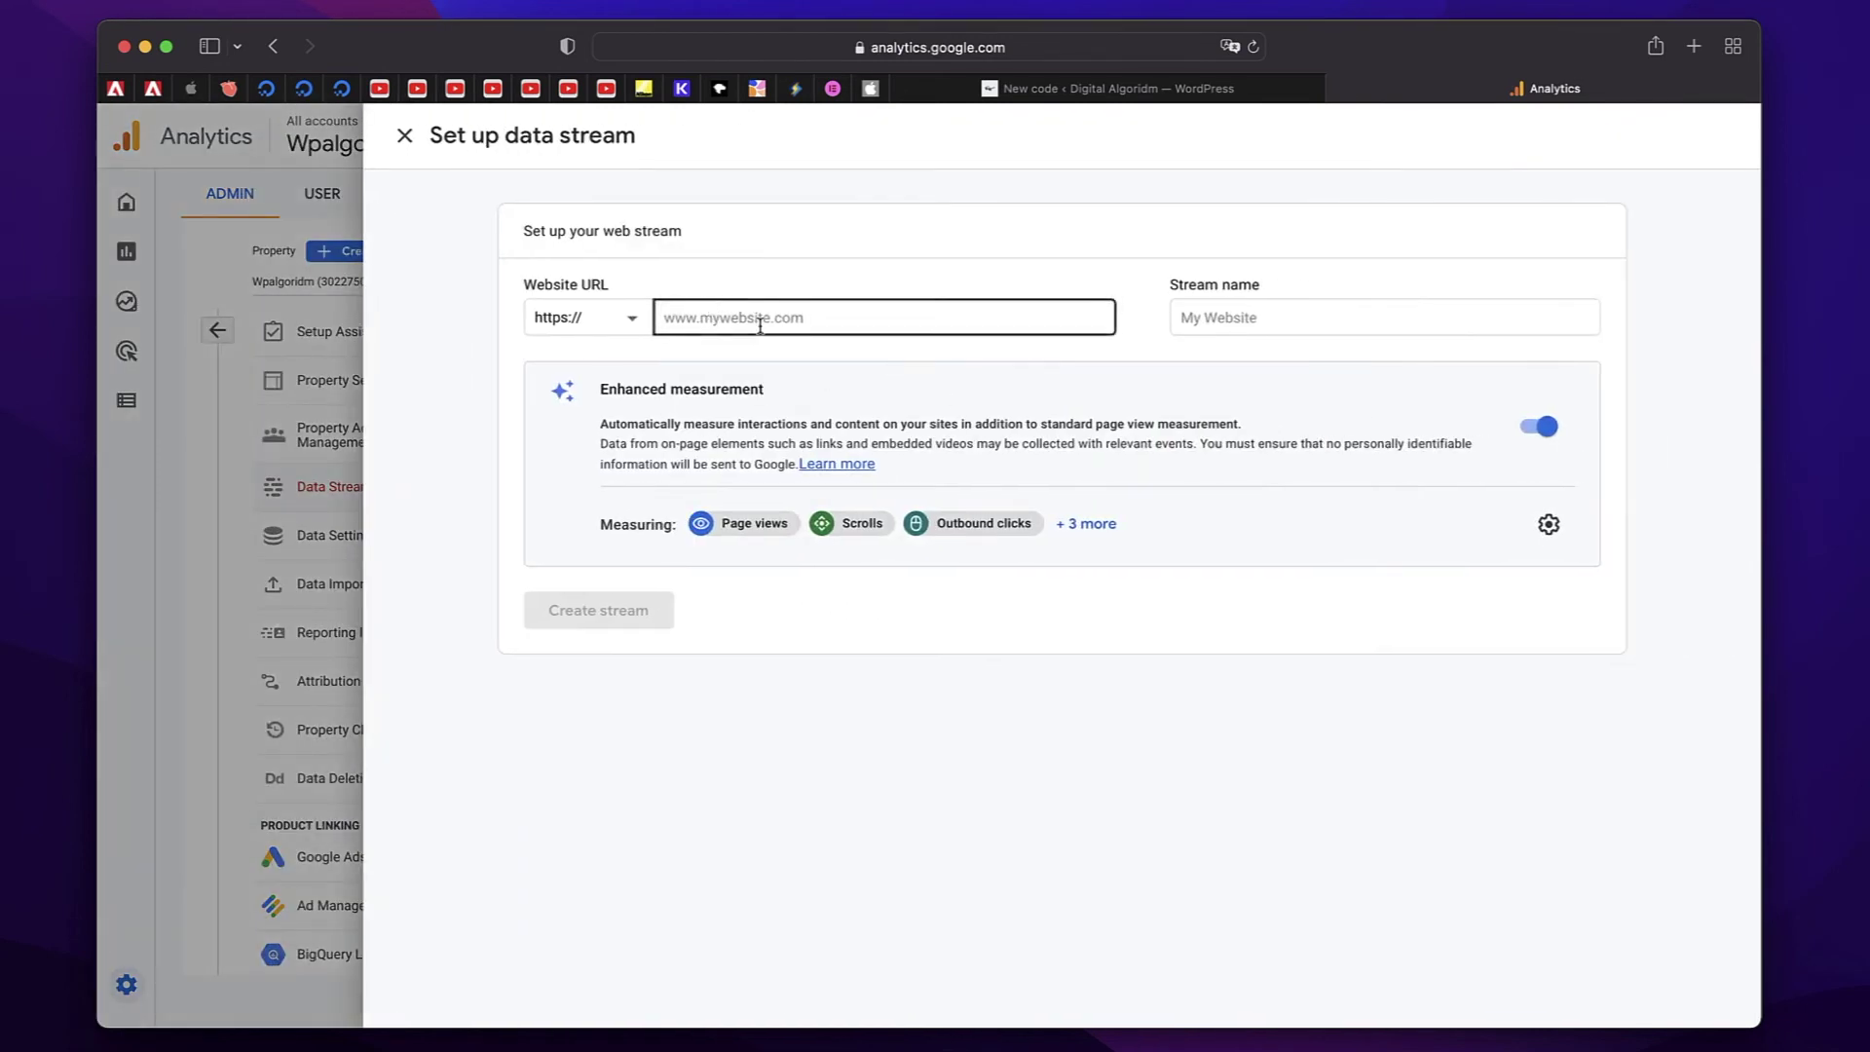
pyautogui.write('digitalal')
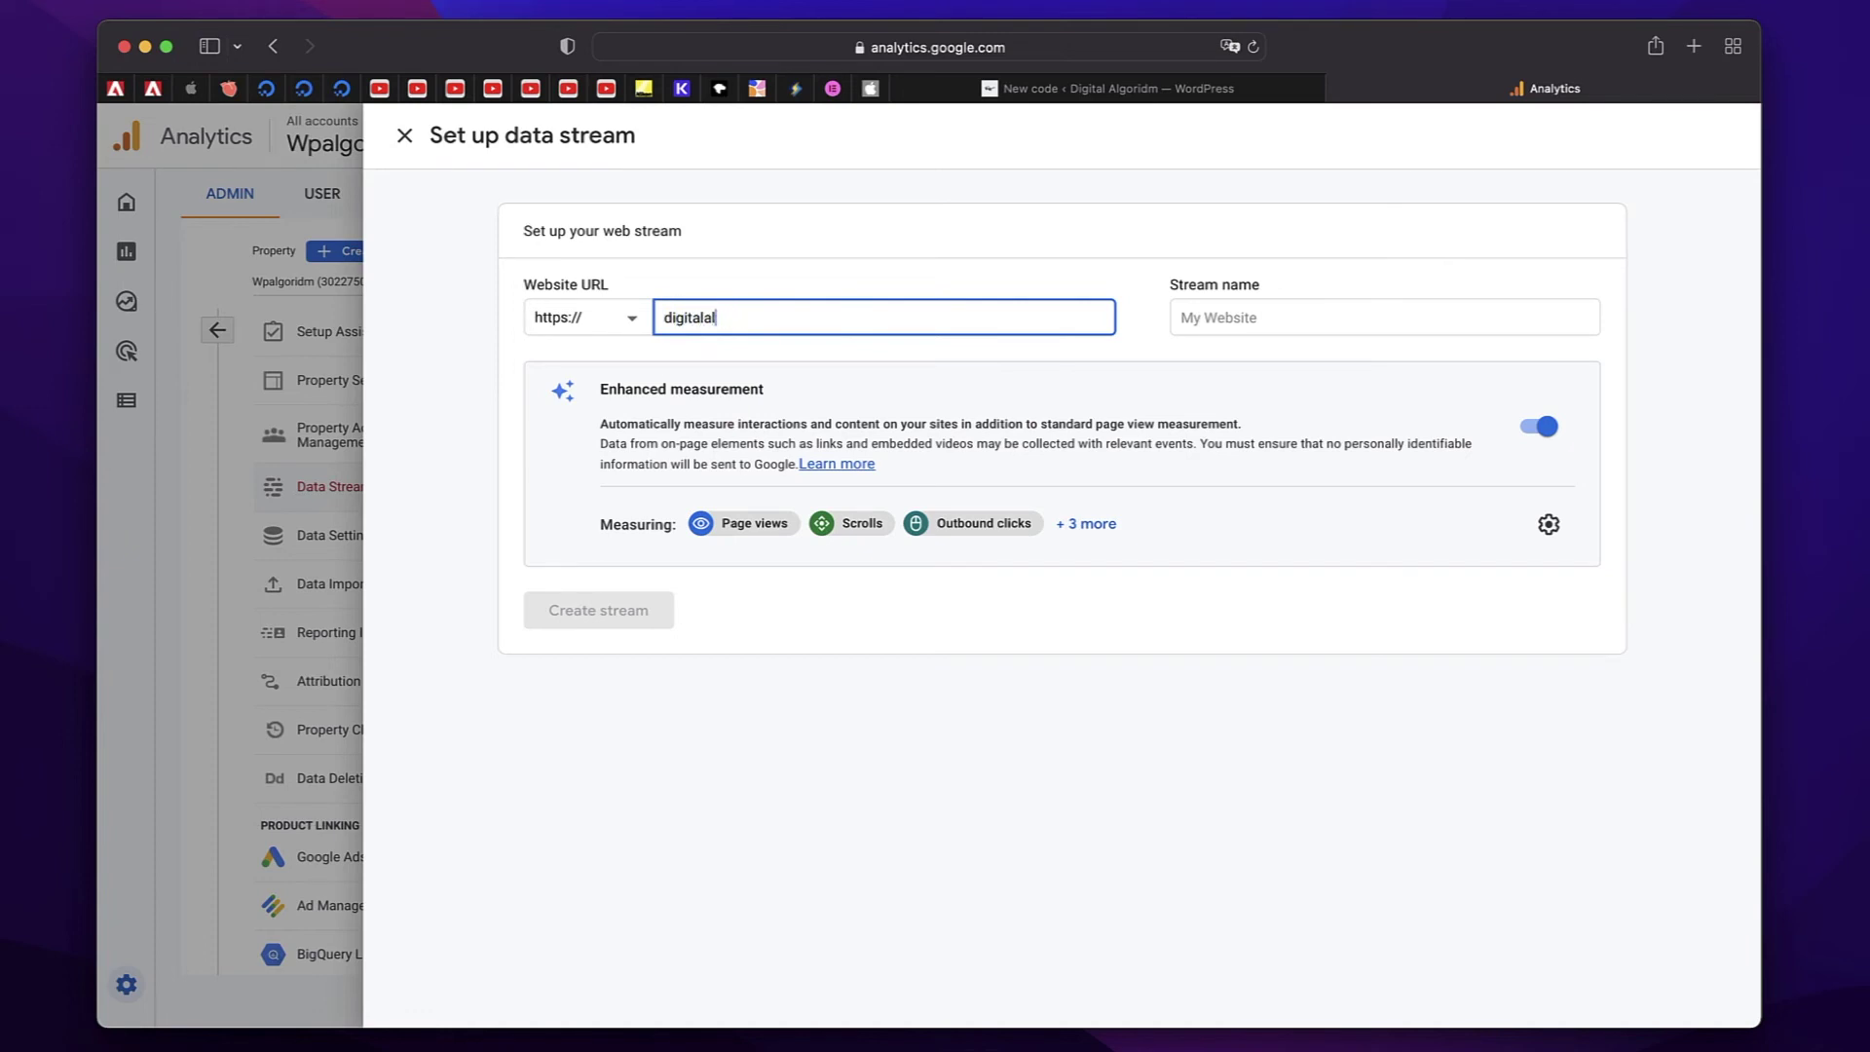
pyautogui.write('goridm.com')
pyautogui.press('Tab')
pyautogui.write('DA')
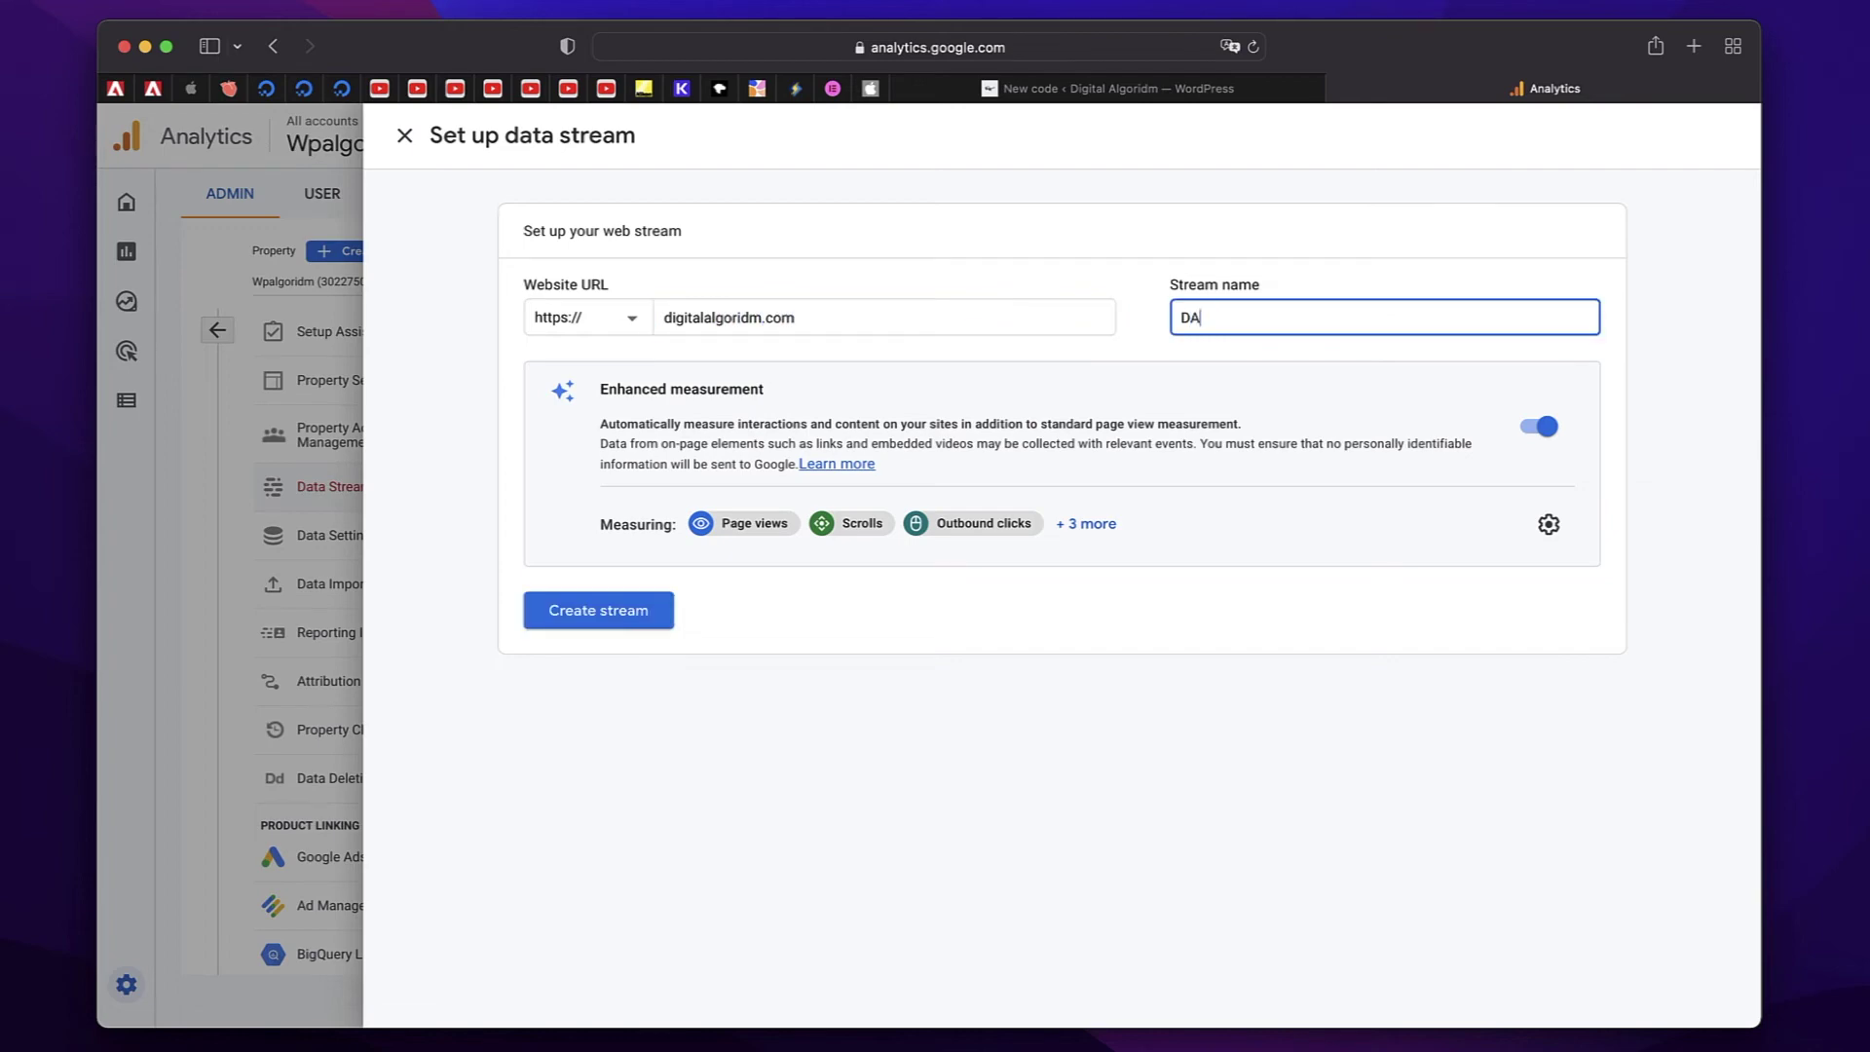
pyautogui.write(' Web')
pyautogui.click(659, 610)
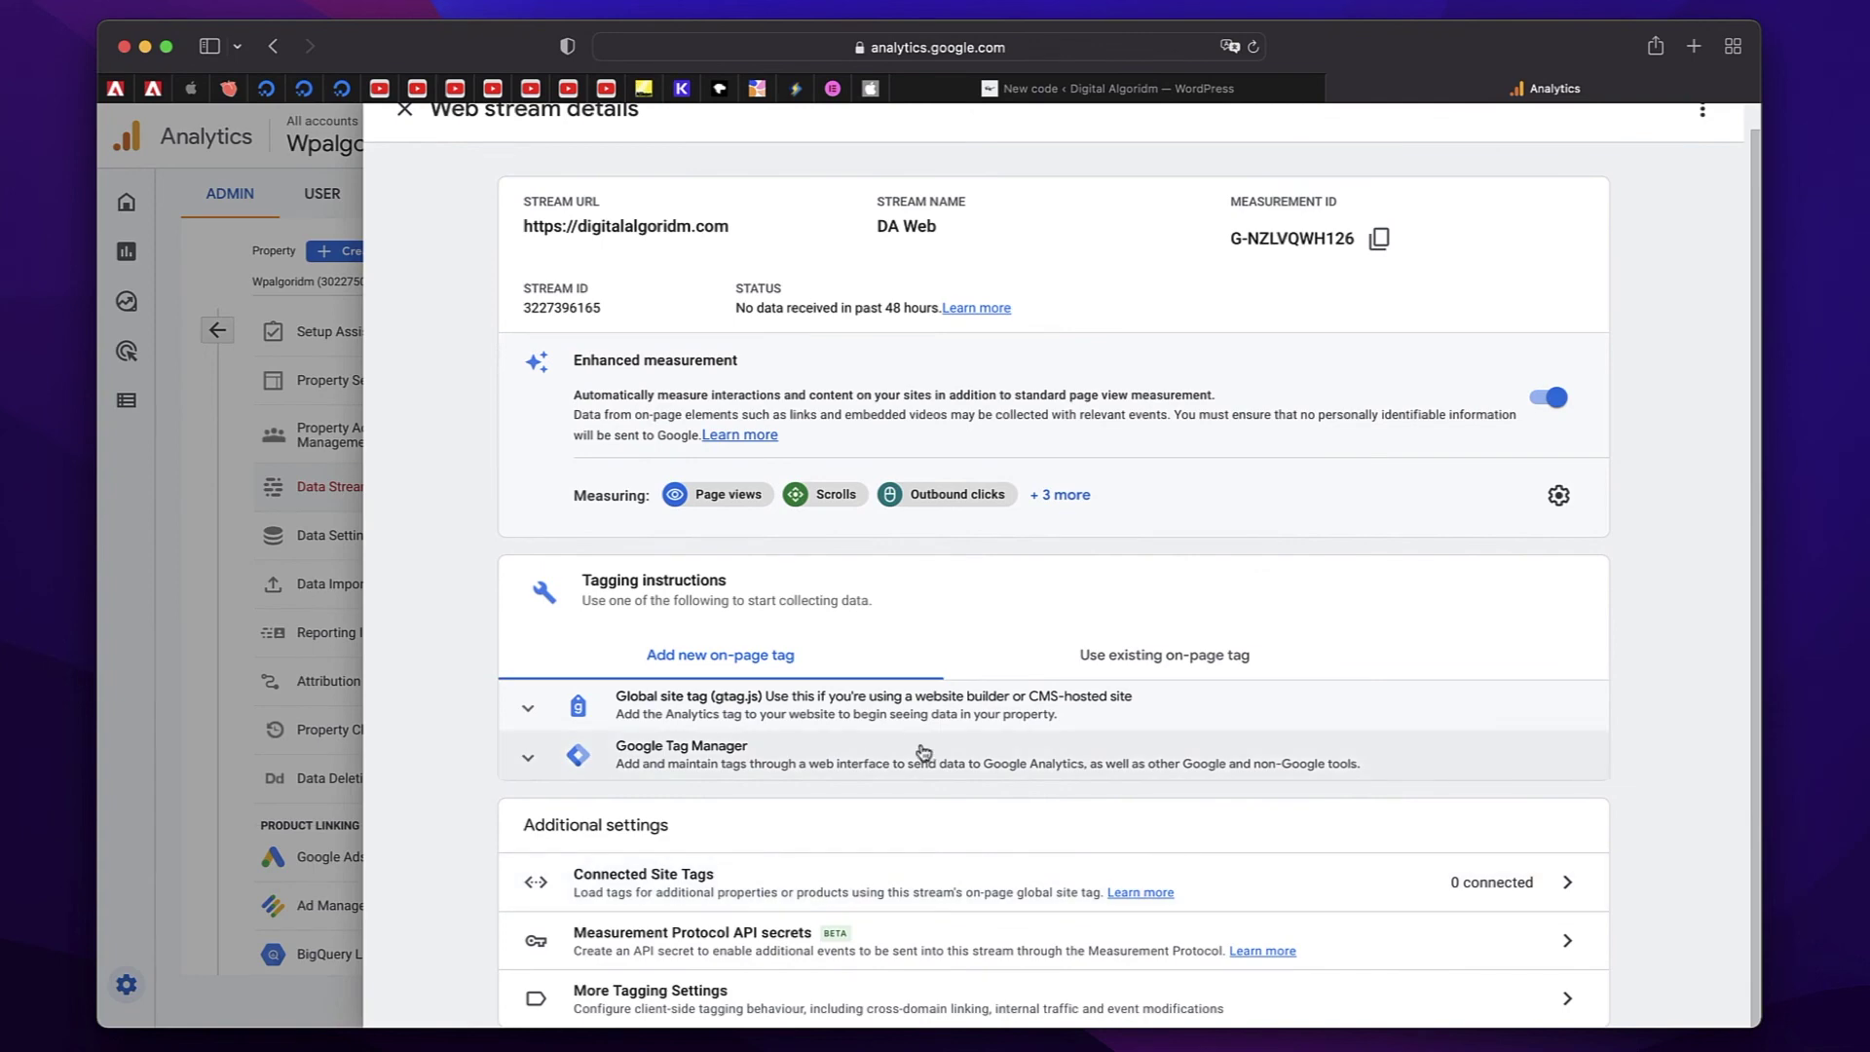
# Expand the Global site tag (gtag.js) section and copy its tracking code.
pyautogui.click(857, 698)
pyautogui.scroll(-3, 857, 697)
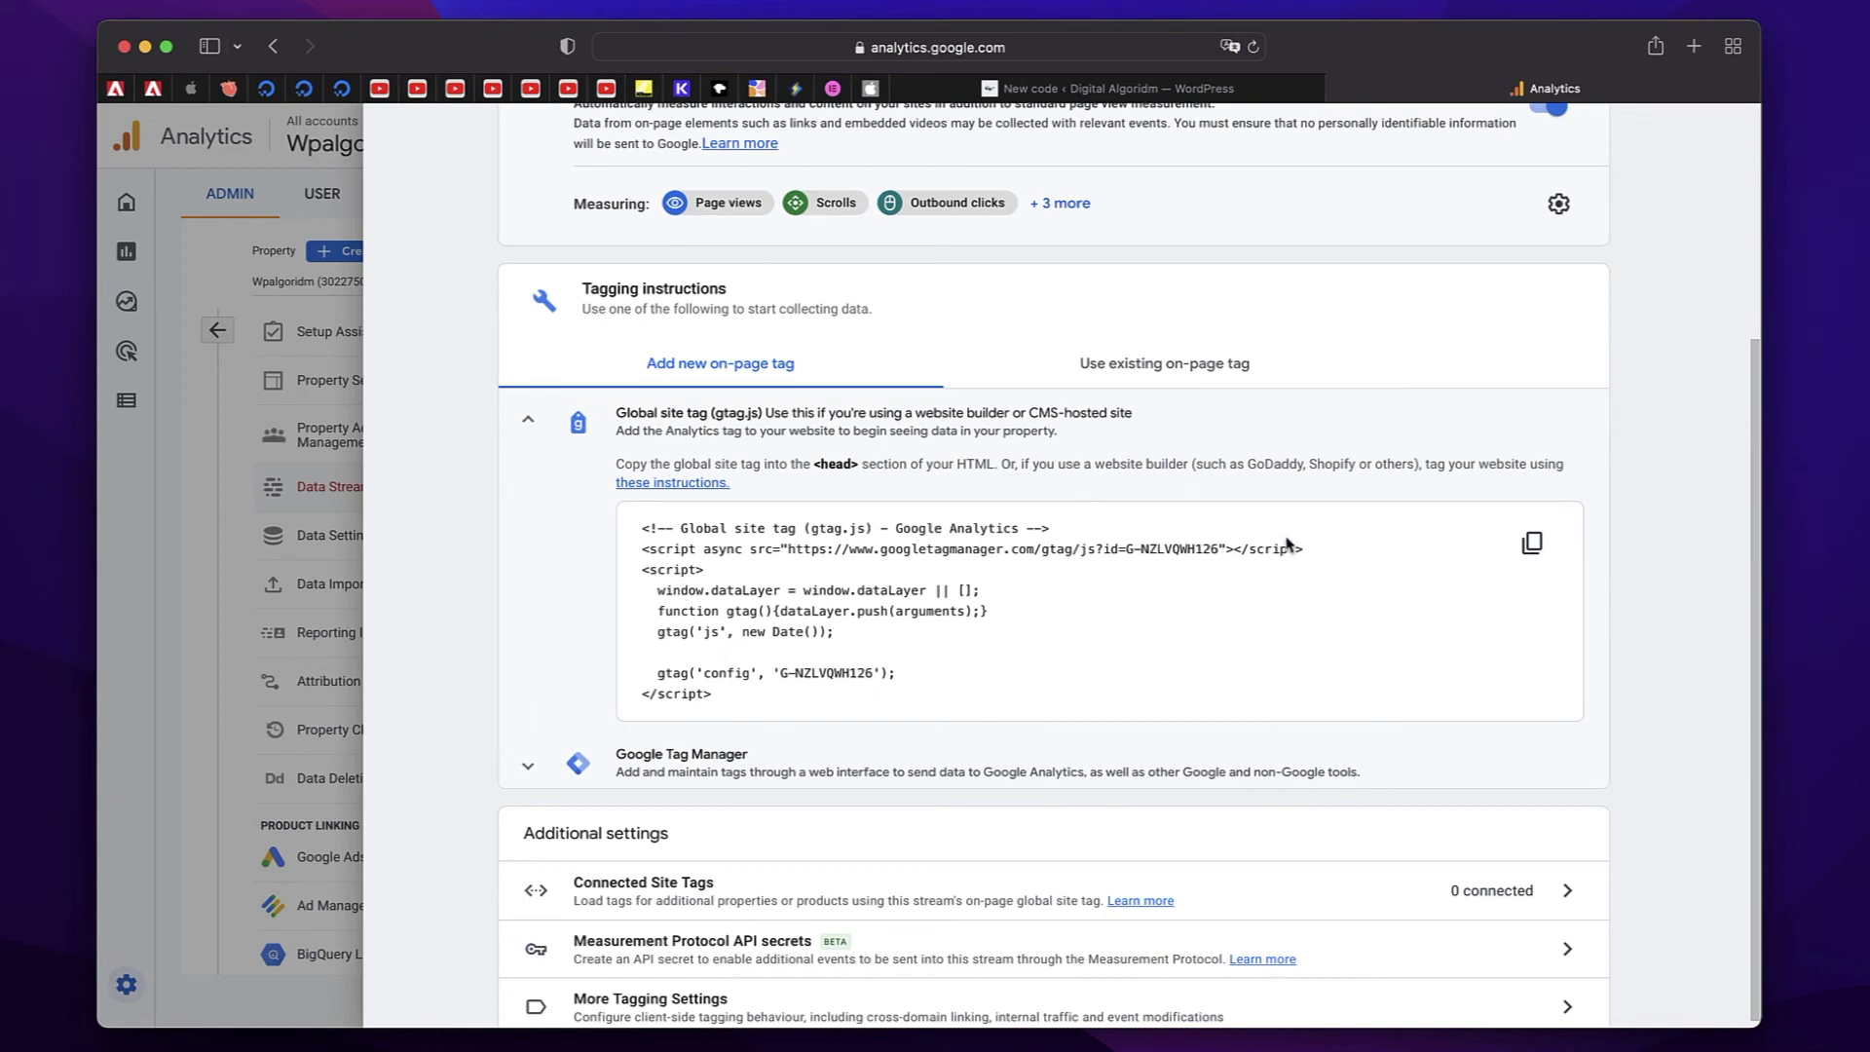
pyautogui.click(1533, 544)
# Paste the copied gtag snippet into the WordPress Analytics Code custom code editor.
pyautogui.click(1133, 90)
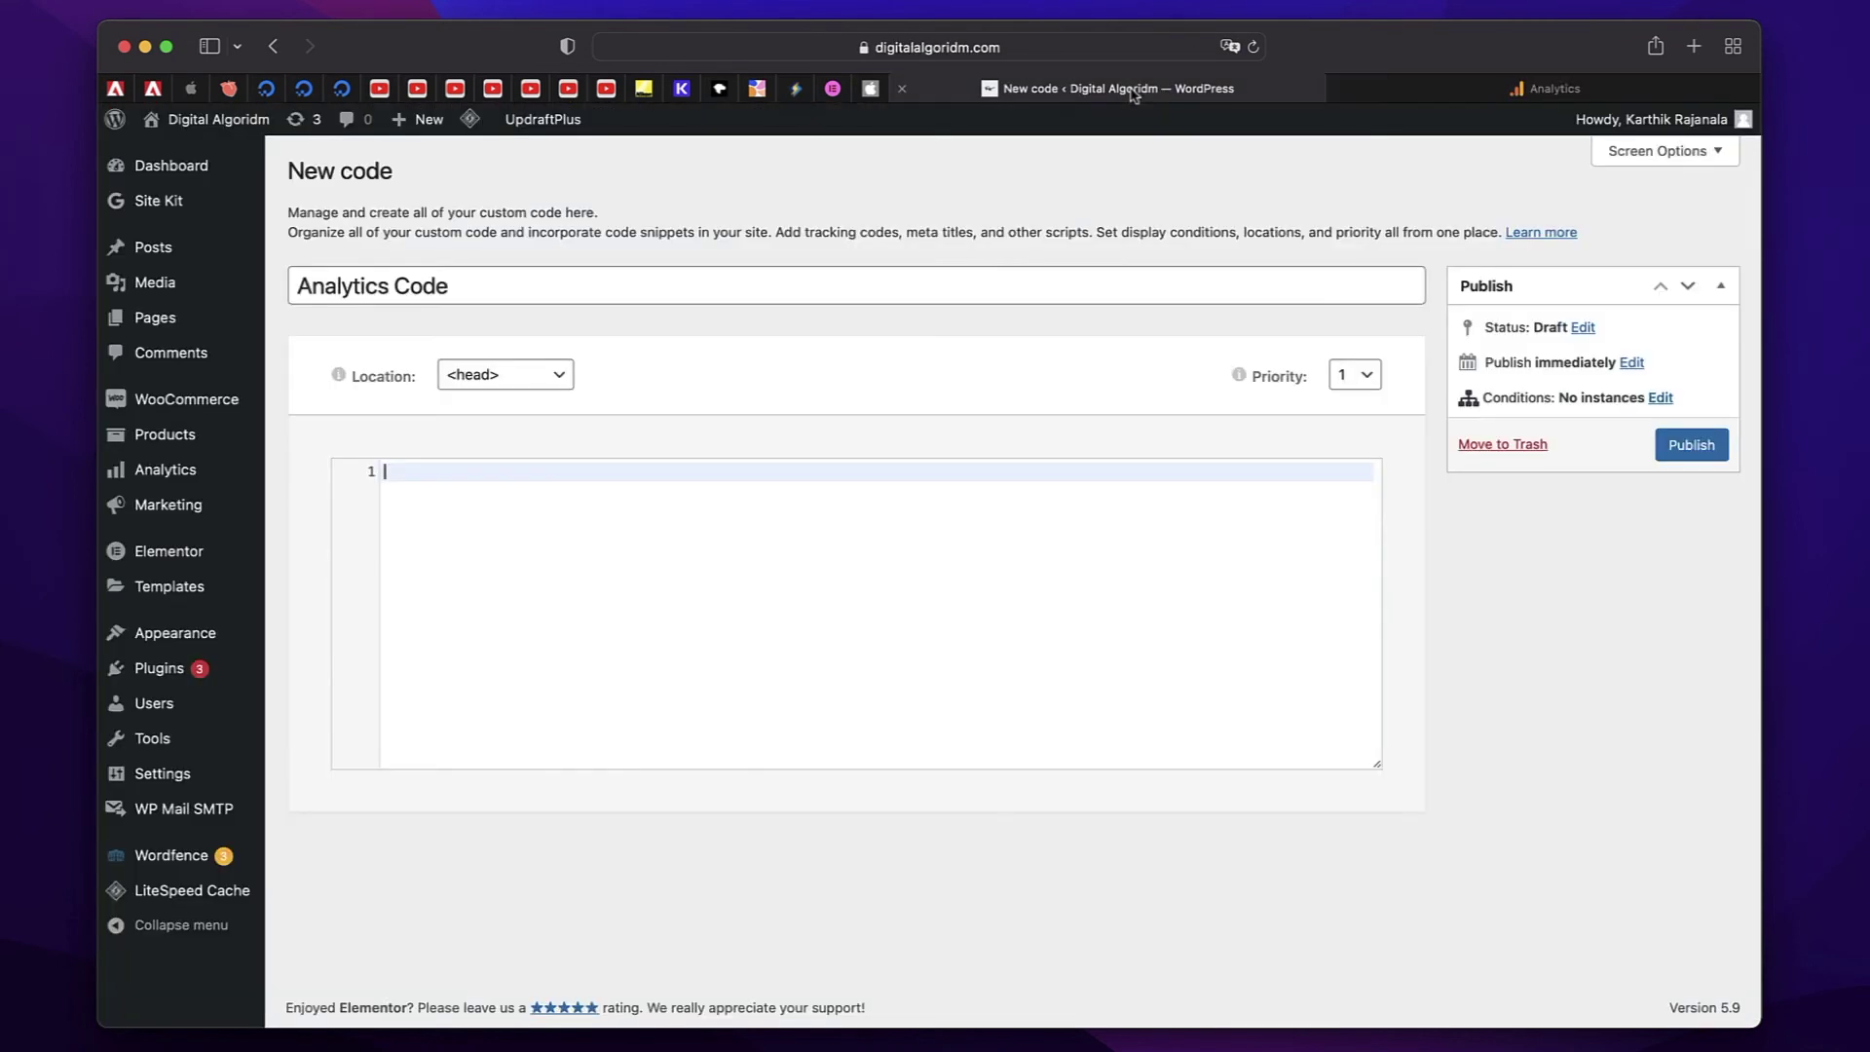
pyautogui.click(589, 557)
pyautogui.press('super+v')
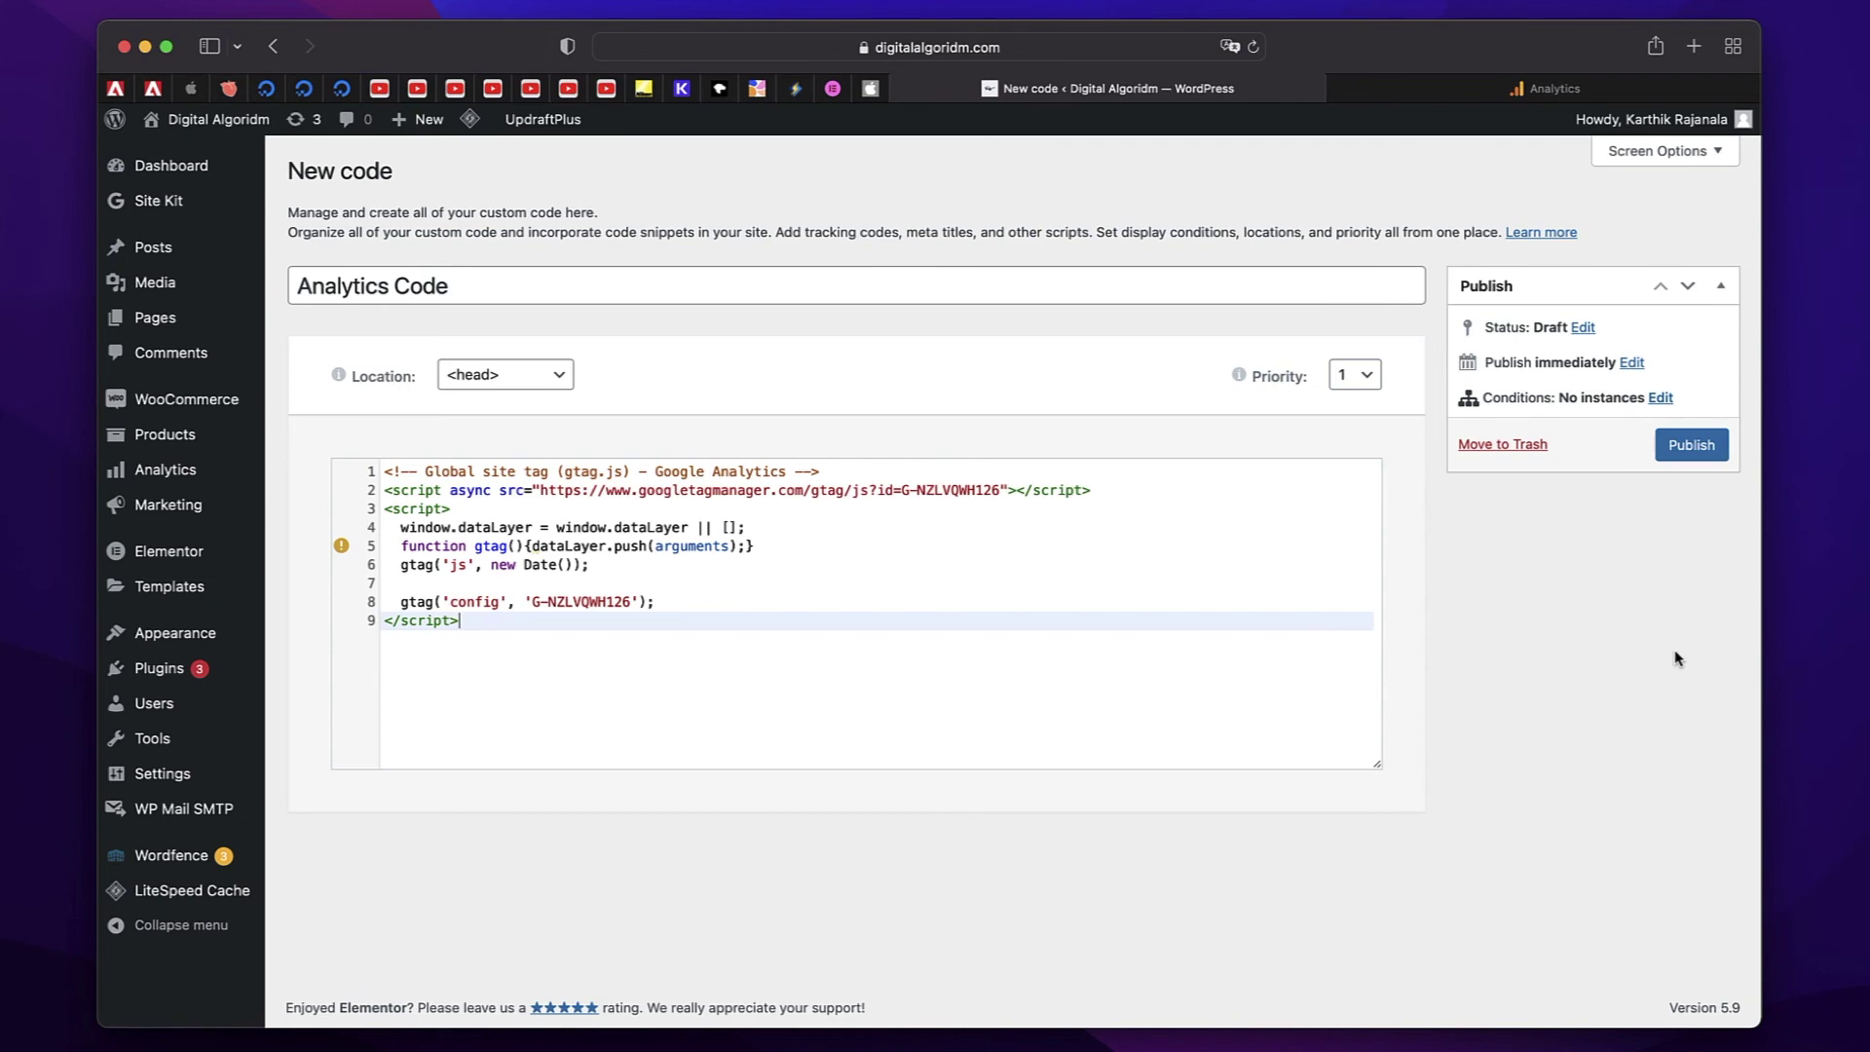
# Close the DA Web stream details to show the Data Streams list, checking the WordPress snippet tab.
pyautogui.click(1535, 90)
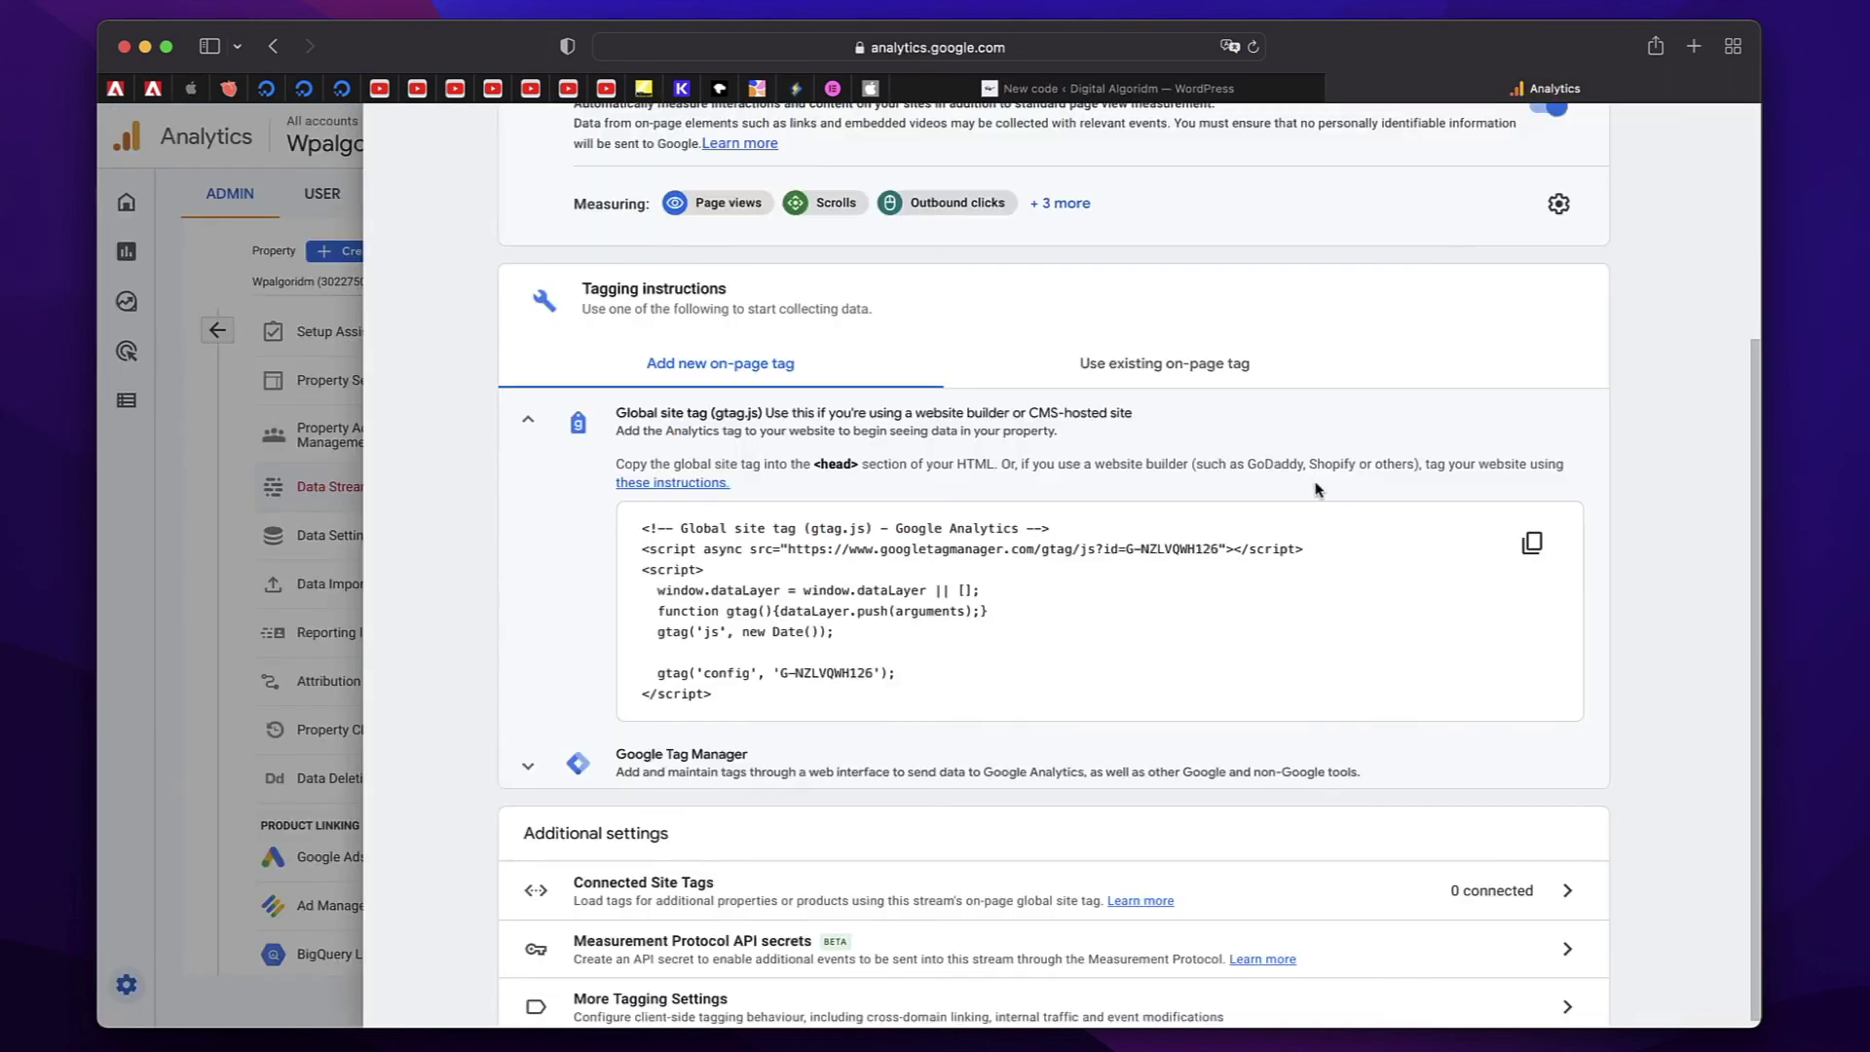
pyautogui.scroll(-1, 1317, 489)
pyautogui.click(353, 190)
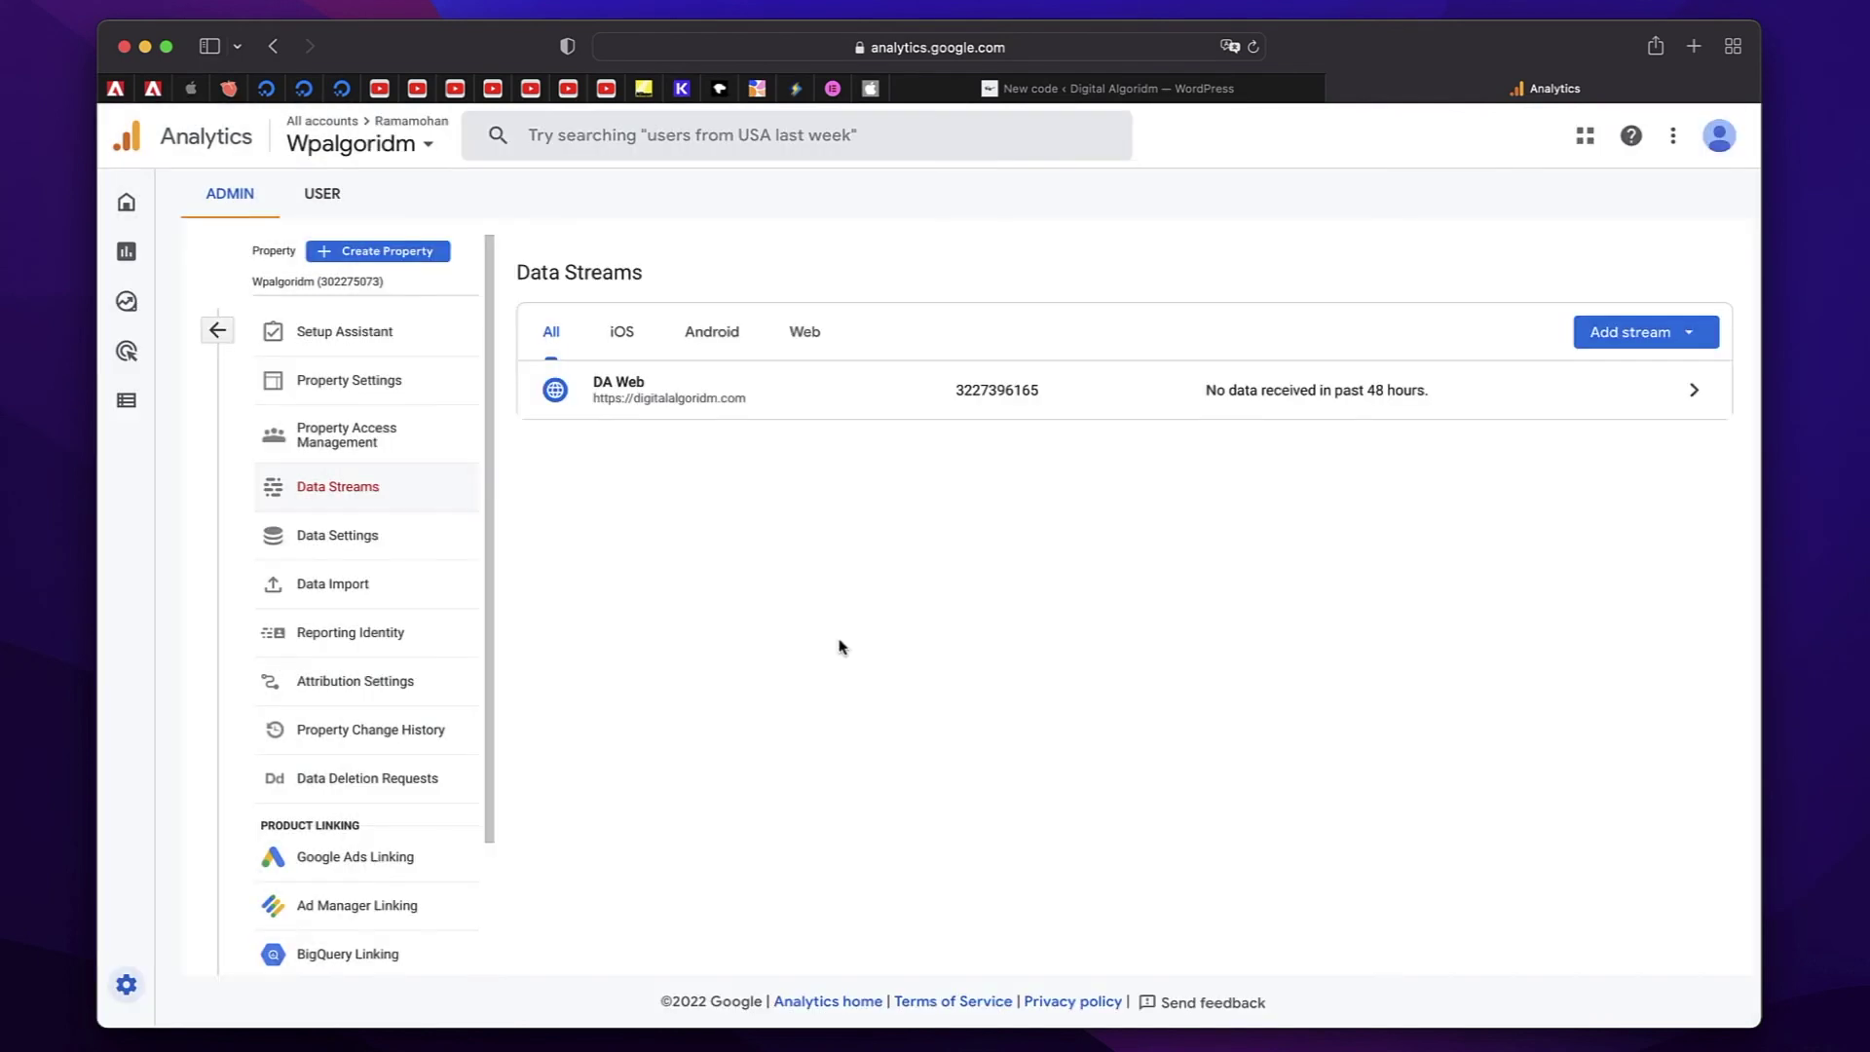
pyautogui.click(1125, 86)
pyautogui.click(1510, 87)
# Return to the WordPress 'New code' tab holding the draft Analytics Code snippet.
pyautogui.click(1181, 92)
pyautogui.click(1466, 91)
pyautogui.click(1172, 92)
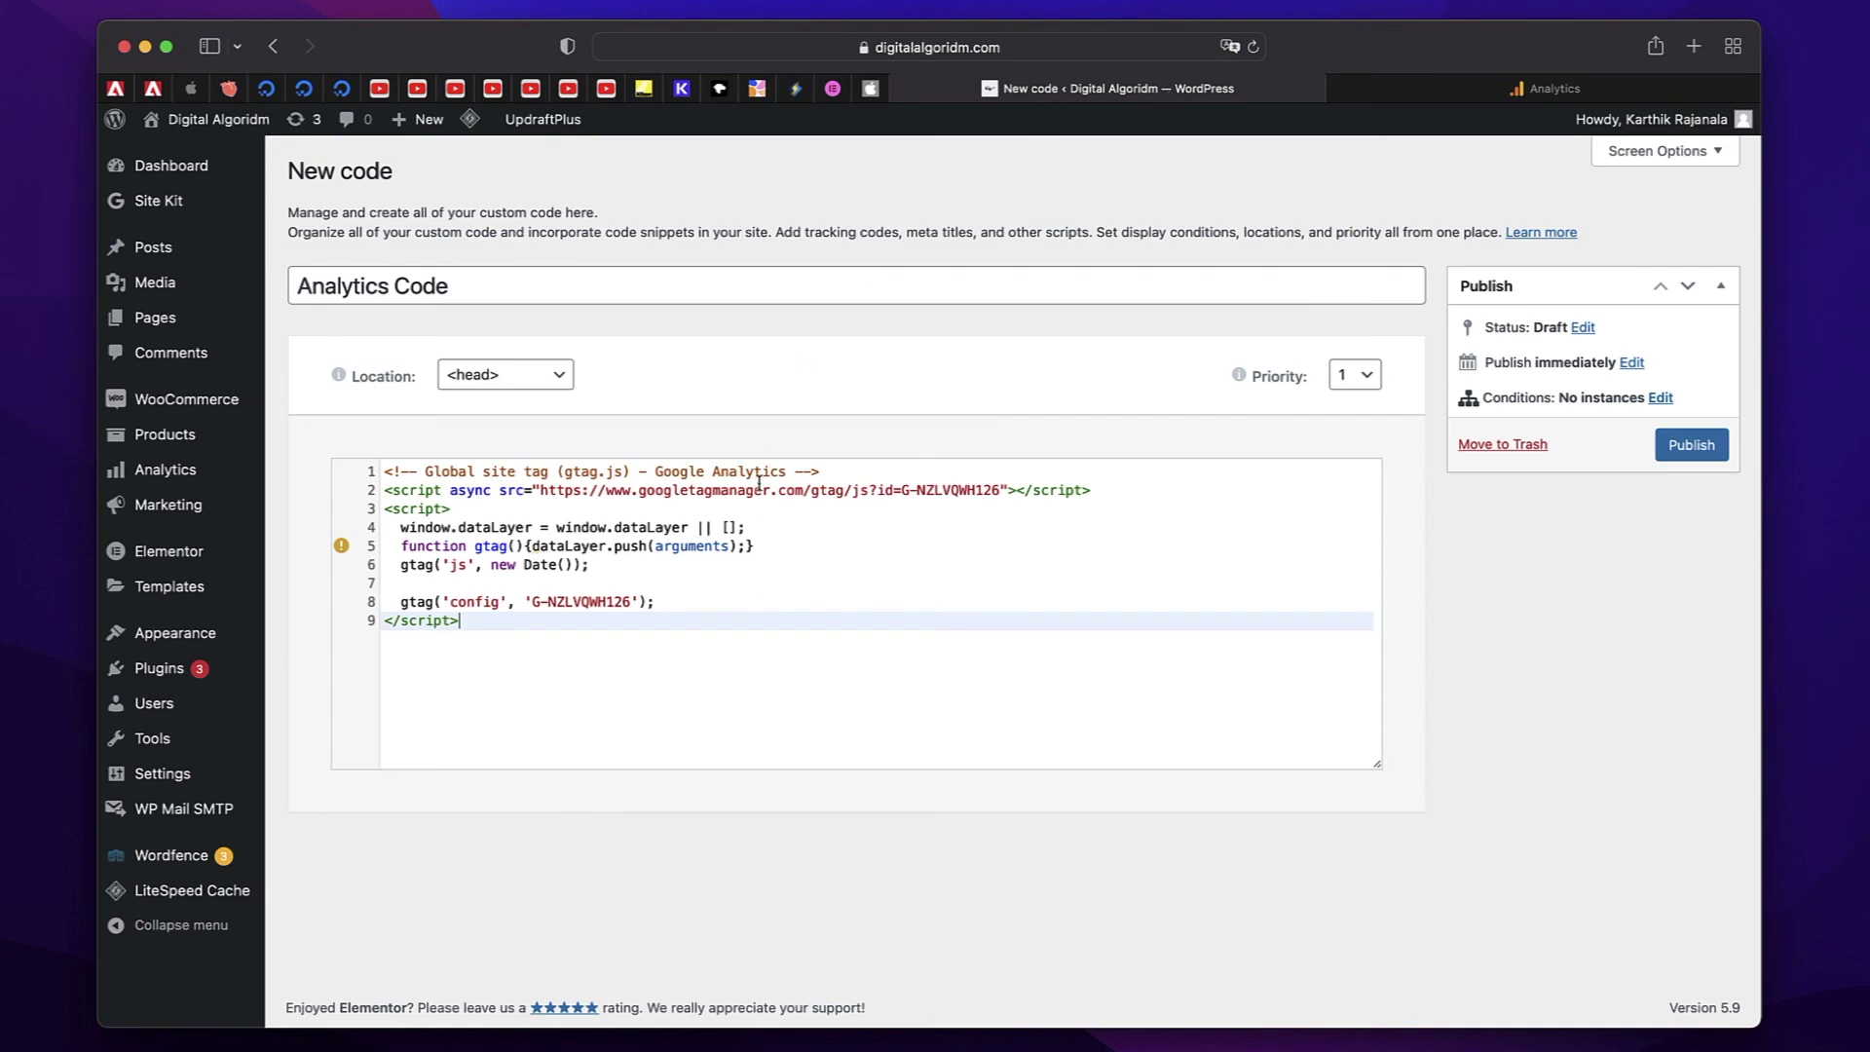